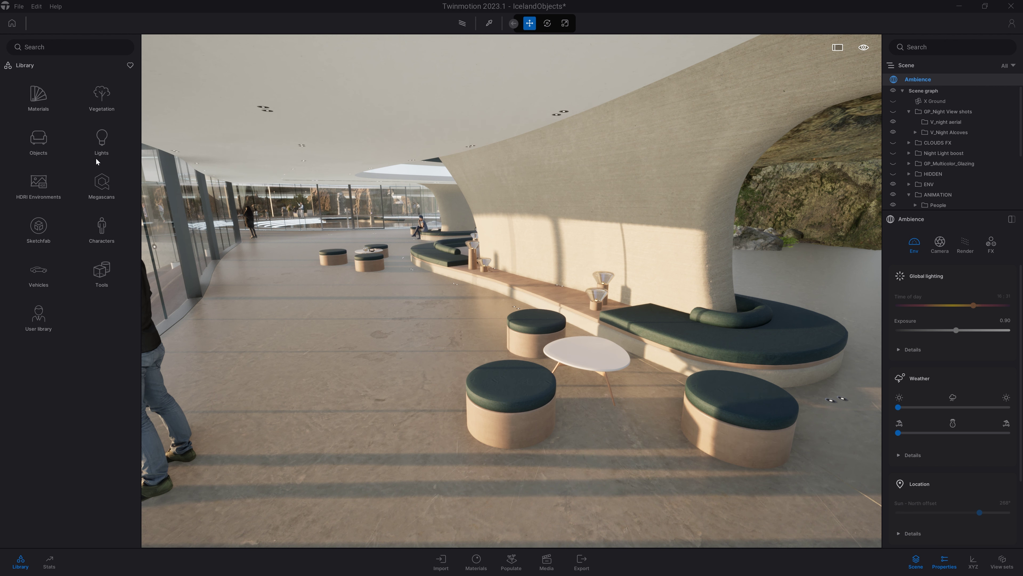
- Look through the City, Primitives and Particles categories of the library's Objects collection
click(46, 144)
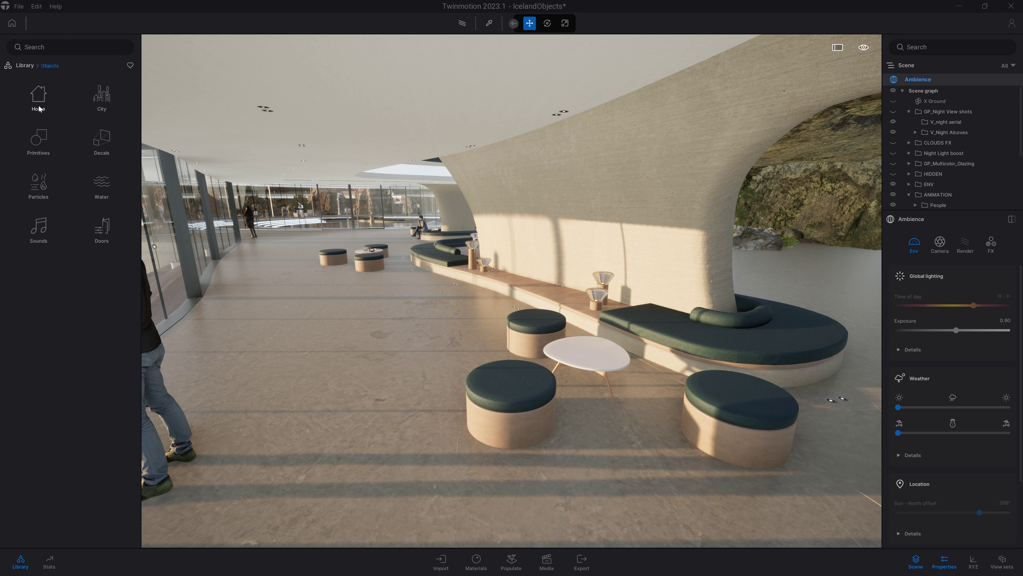
click(105, 101)
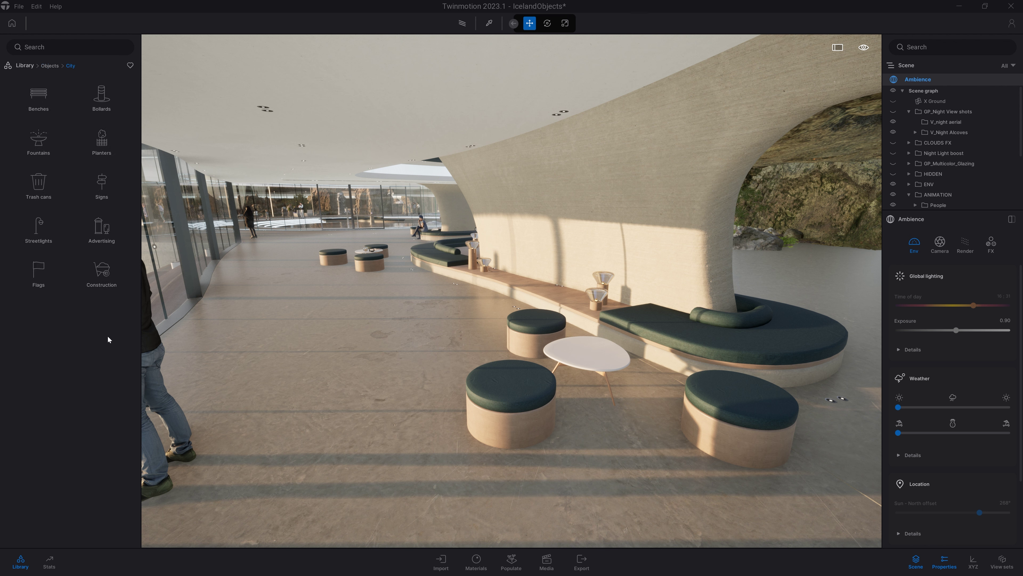
click(49, 66)
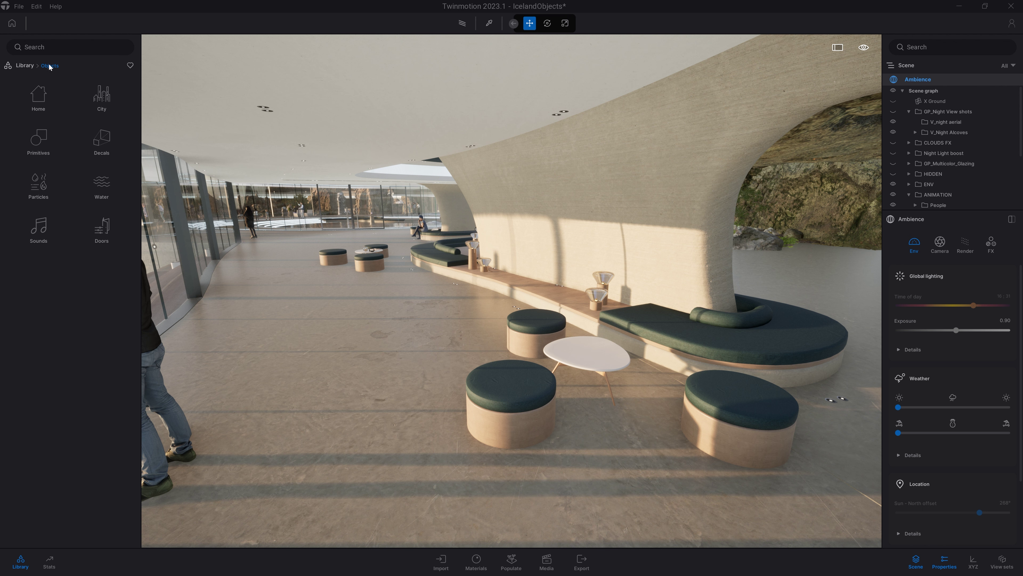
click(37, 137)
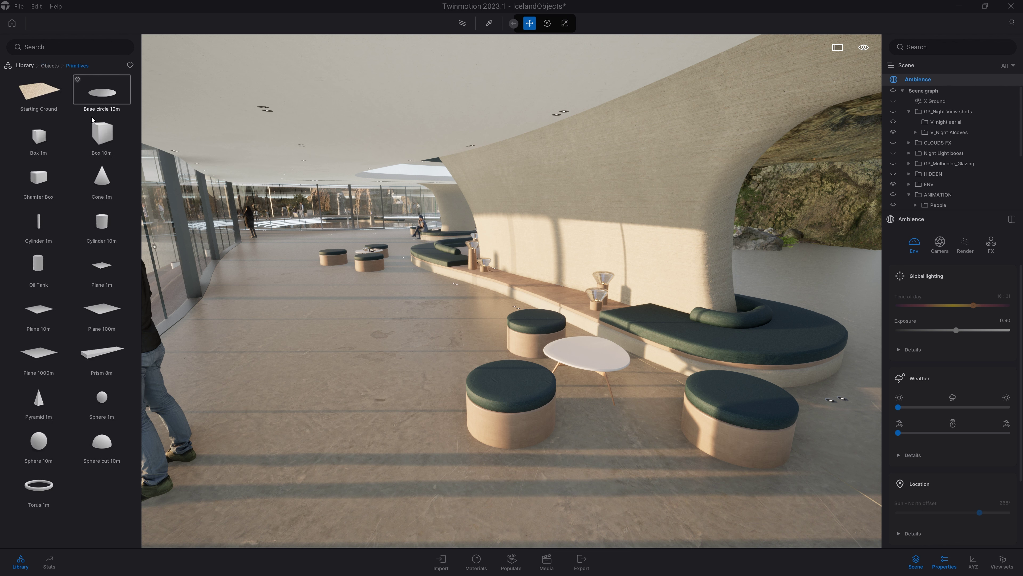
click(50, 66)
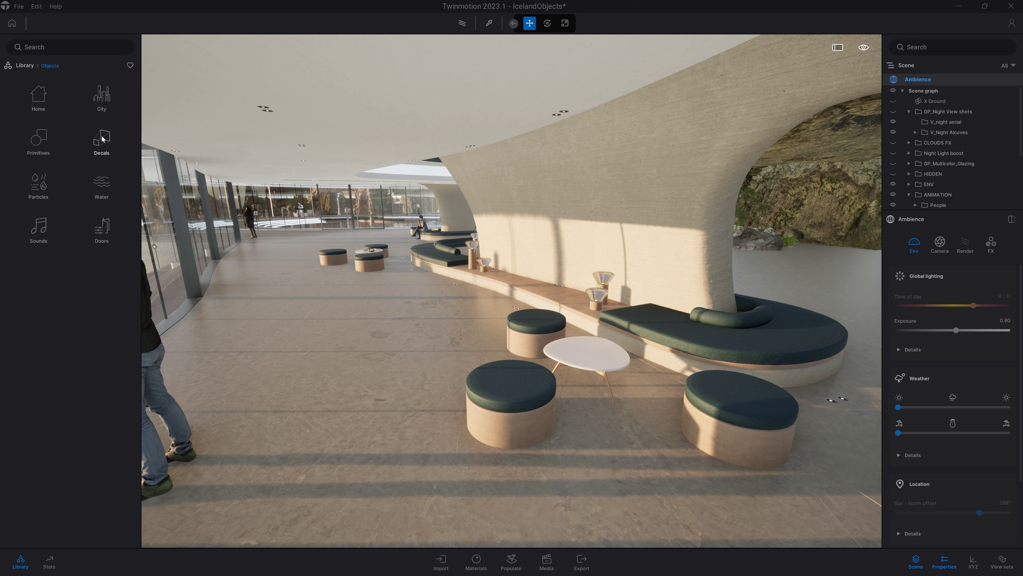
click(41, 183)
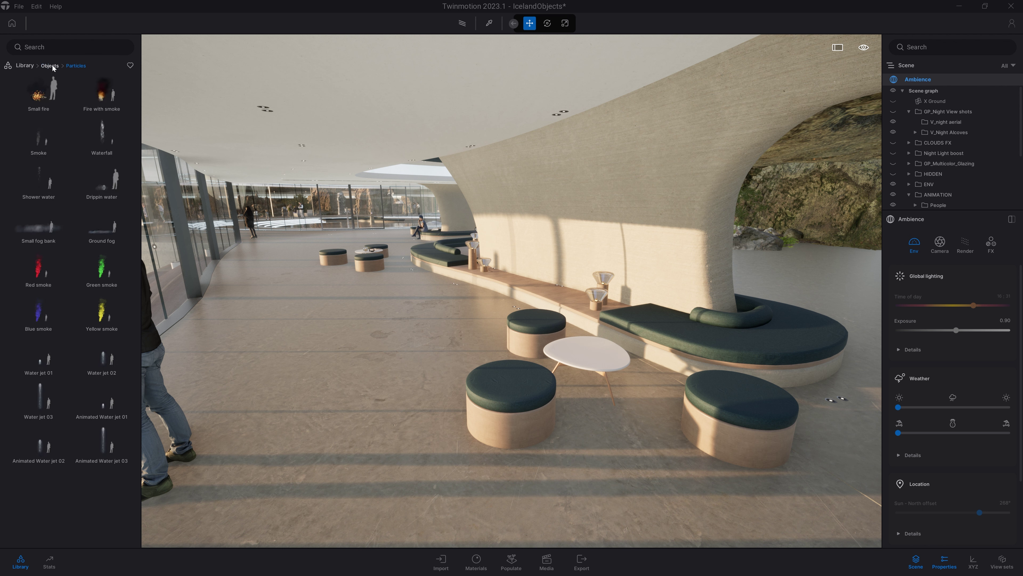
click(52, 66)
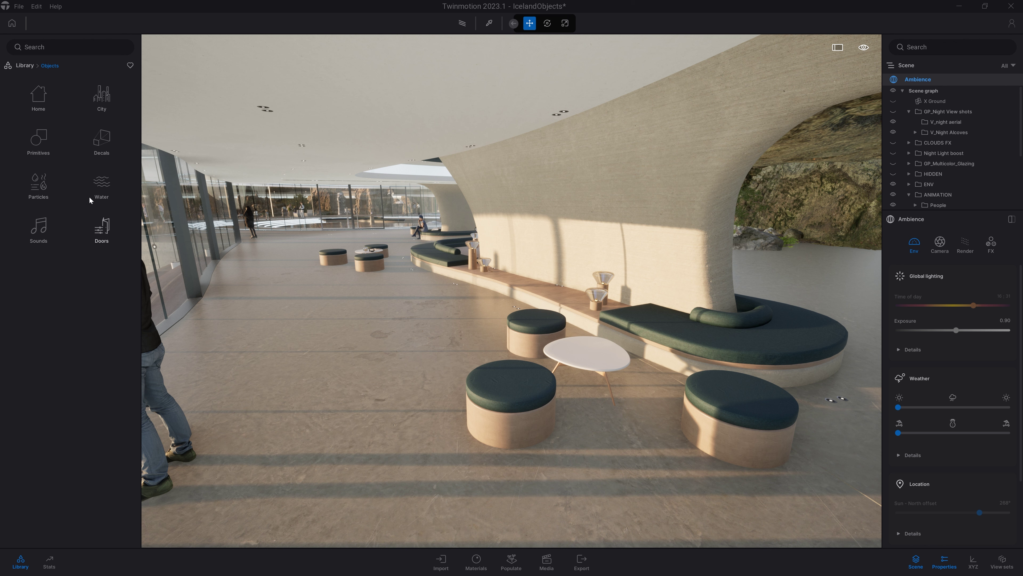
- Place the Orchid 04 from the living room plants on the white low table and adjust its position on the tabletop
click(44, 100)
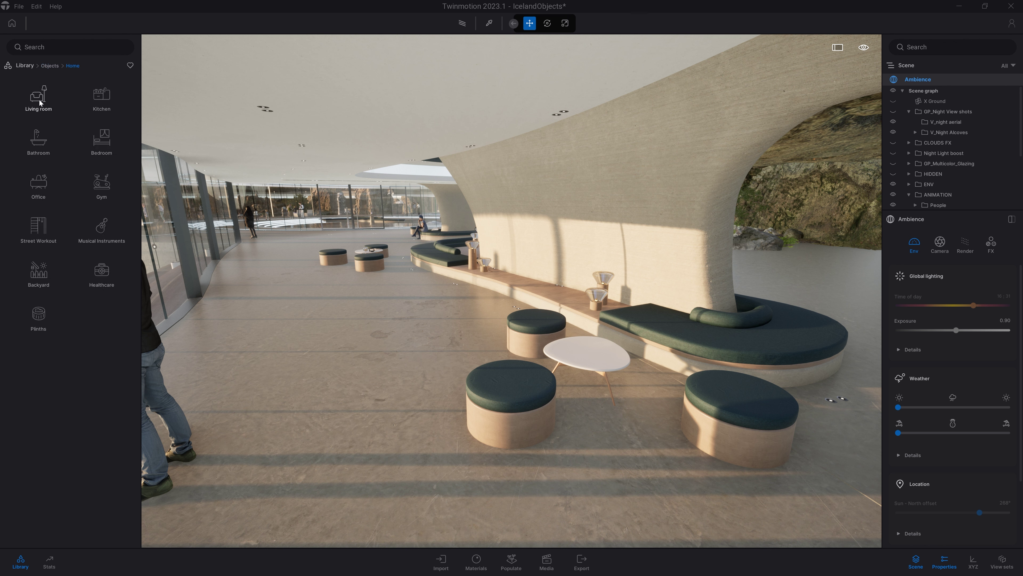
click(41, 100)
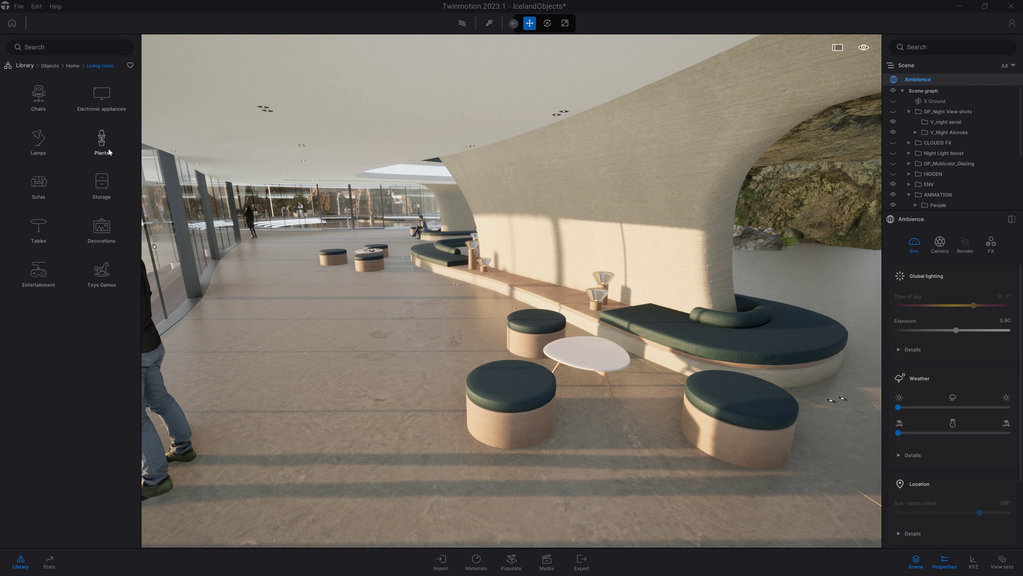
click(101, 141)
right_drag(431, 252, 517, 287)
key(w)
key(w)
key(w)
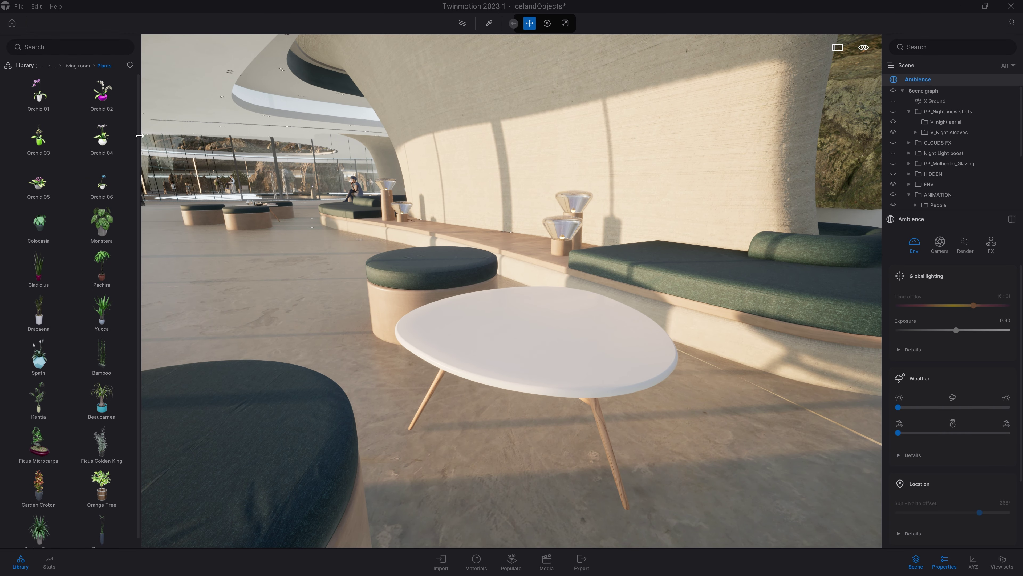
drag(103, 139, 520, 337)
shift+middle_drag(579, 342, 443, 343)
drag(681, 345, 725, 346)
- Place a Kentia plant on the floor and shift it close to the round stool by the bench
shift+middle_drag(579, 343, 697, 397)
drag(38, 399, 376, 305)
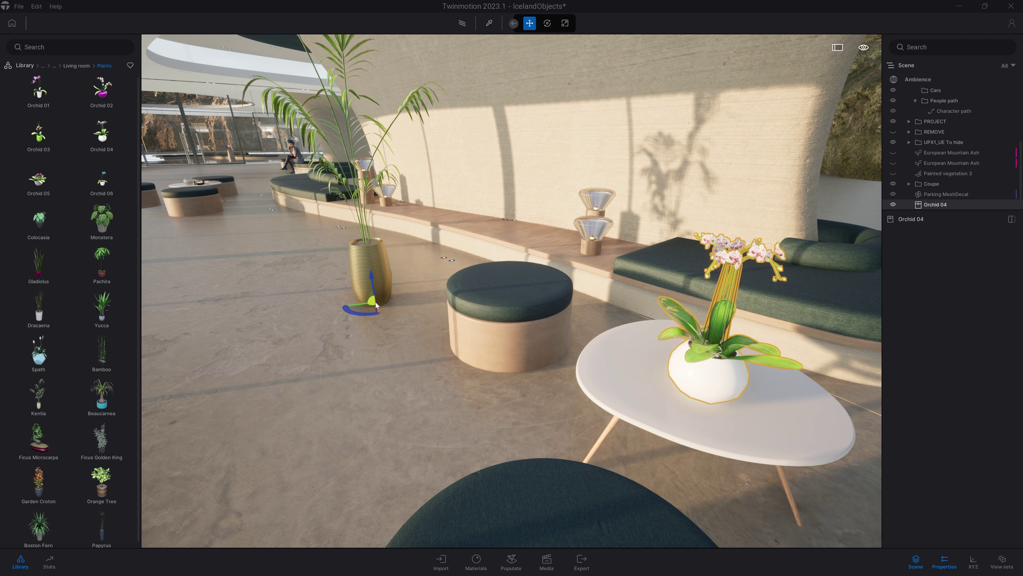
drag(377, 305, 412, 309)
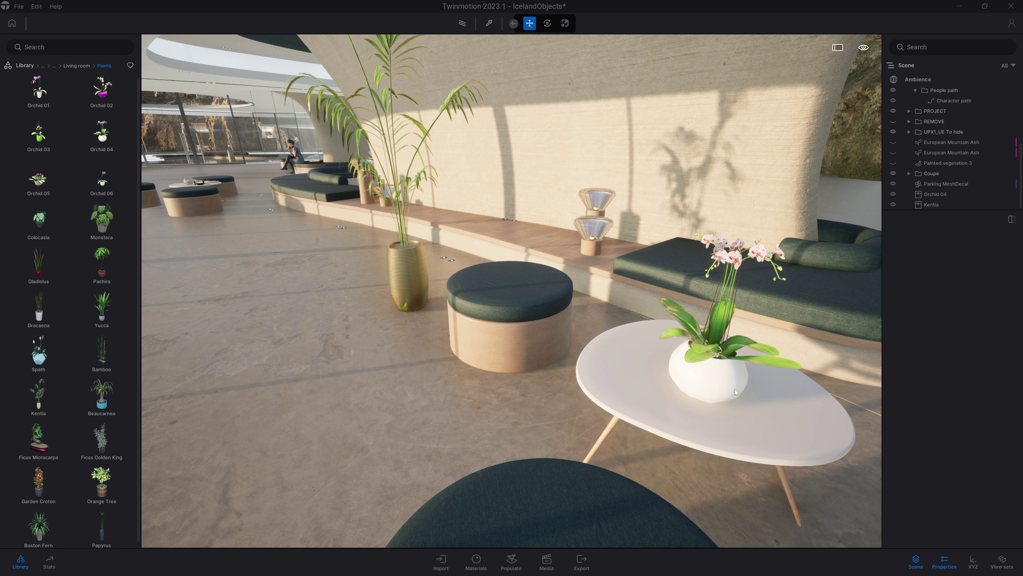
- Select the orchid on the table and try to raise it vertically above the tabletop
double_click(727, 399)
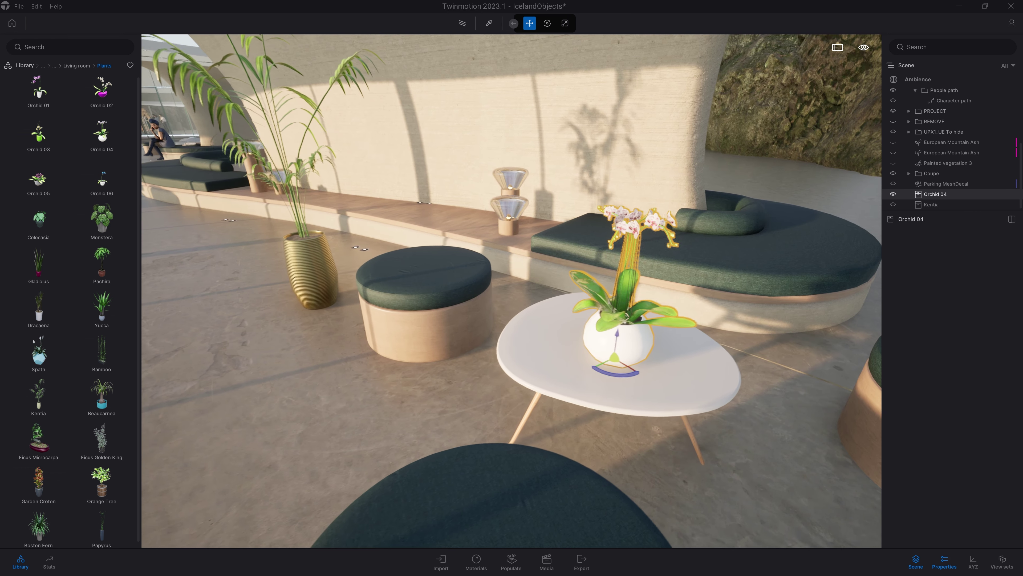
right_drag(654, 399, 481, 211)
key(w)
right_drag(533, 261, 615, 281)
key(a)
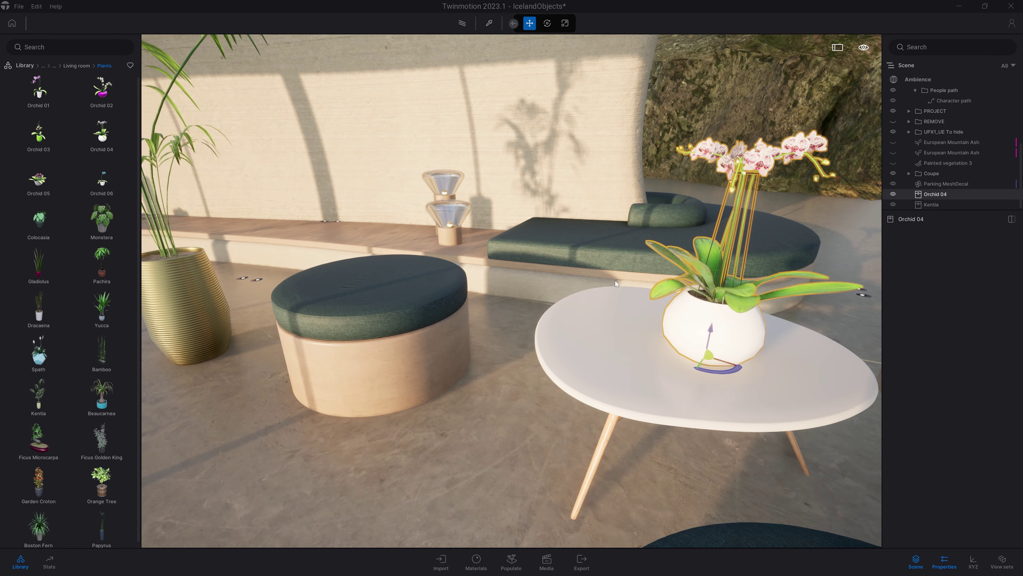
shift+middle_drag(615, 281, 560, 290)
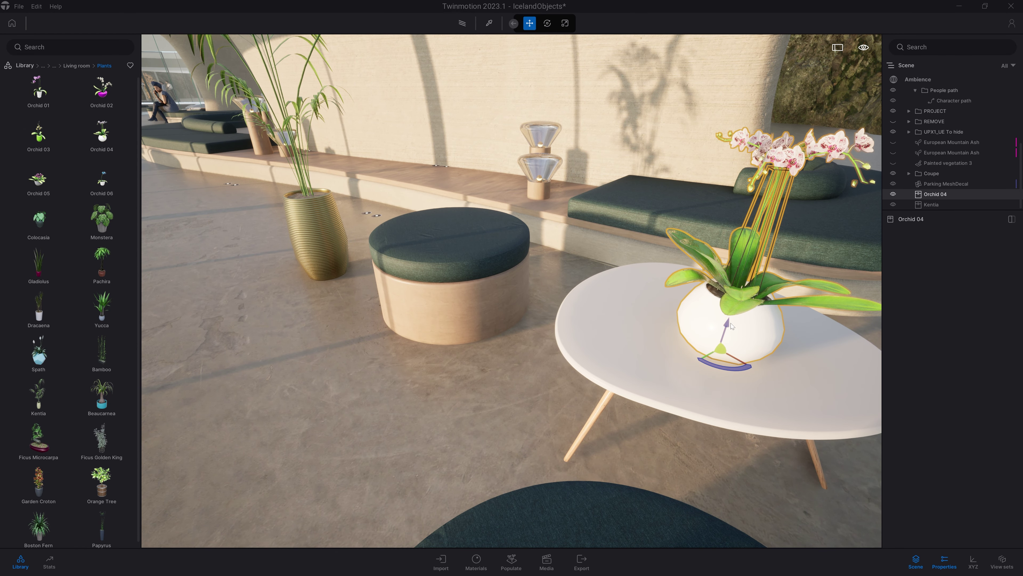
drag(728, 327, 773, 265)
key(ctrl+z)
- Adjust the orchid's orientation on the tabletop, finishing with an exact rotation of -30 degrees about its vertical axis
right_drag(749, 333, 846, 361)
key(w)
key(s)
right_drag(727, 298, 727, 323)
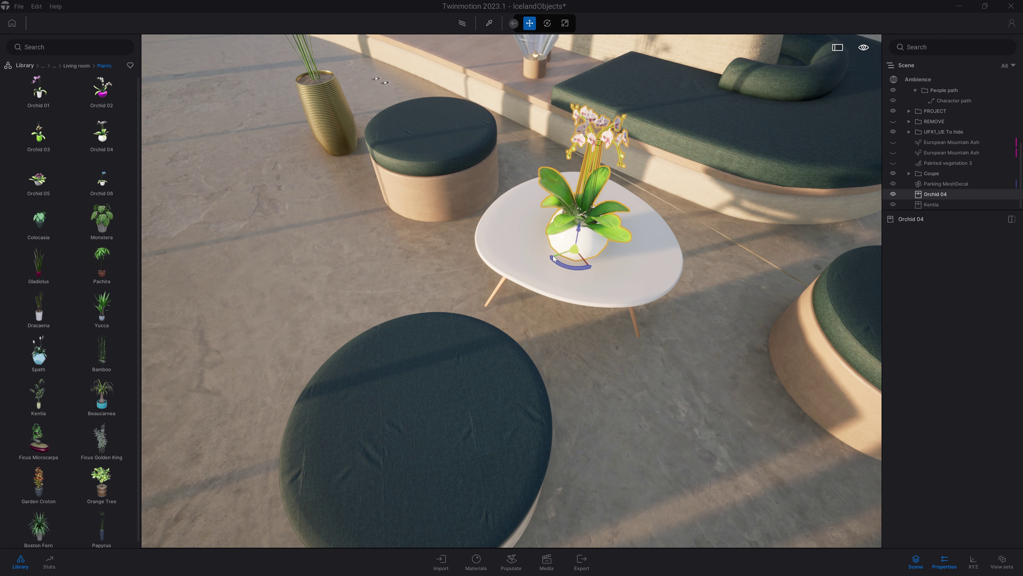
drag(558, 258, 595, 274)
shift+middle_drag(595, 274, 628, 282)
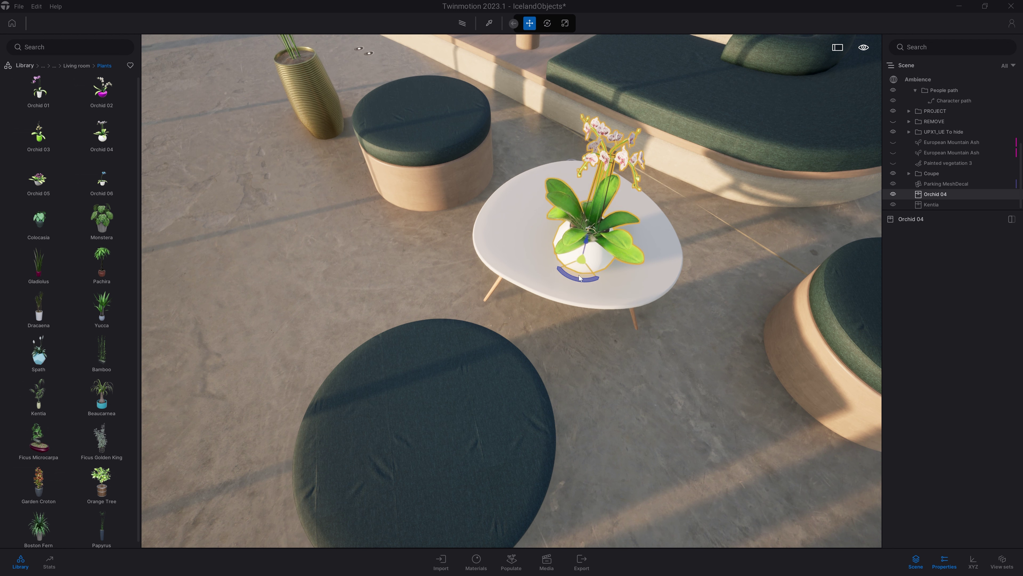
mouse_move(575, 276)
mouse_down()
mouse_move(607, 237)
mouse_move(489, 228)
mouse_move(580, 335)
mouse_move(547, 213)
mouse_move(540, 319)
mouse_move(560, 266)
mouse_up()
shift+middle_drag(608, 281, 584, 305)
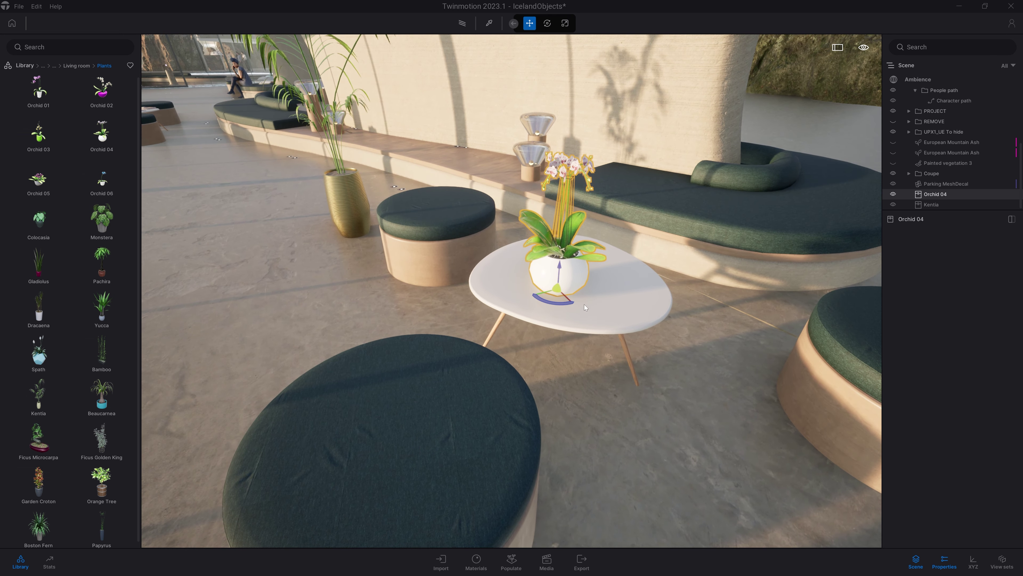
text(-30)
key(Return)
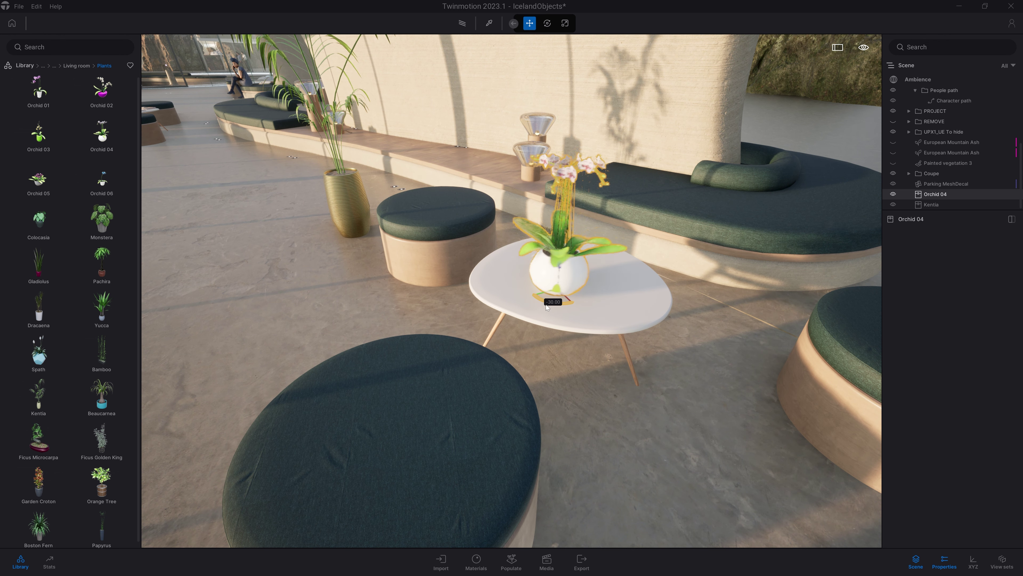
- Try to move the orchid from the table onto the wooden bench next to the glass lamps
right_drag(621, 318, 587, 281)
key(w)
scroll(586, 280, up, 3)
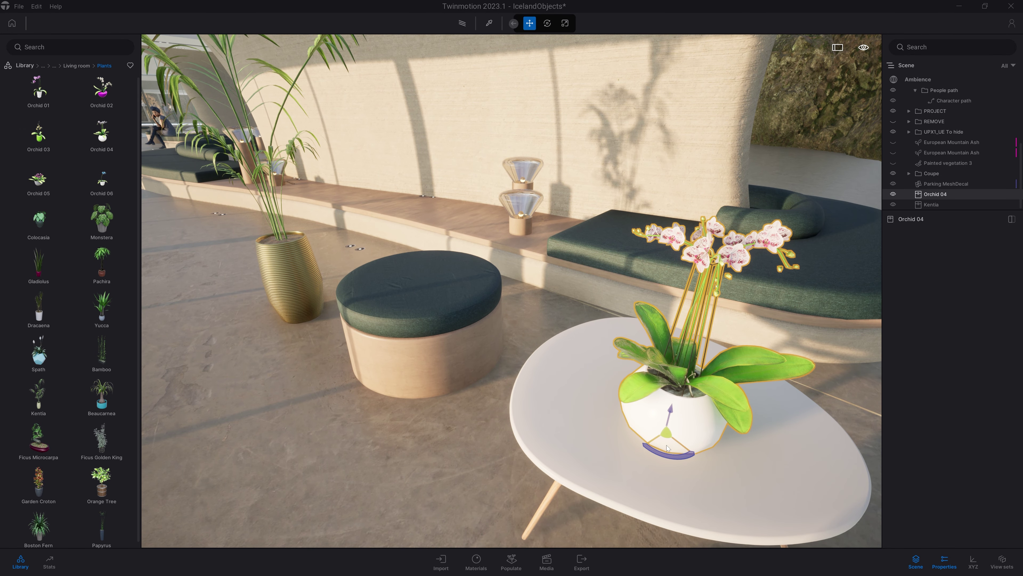
drag(671, 452, 453, 216)
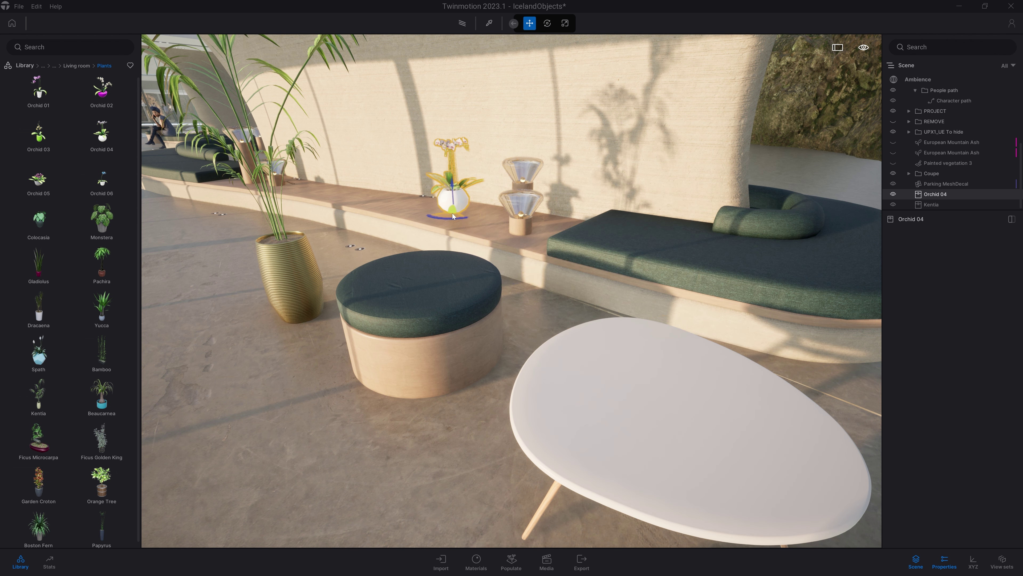
right_drag(610, 322, 560, 273)
key(w)
scroll(507, 332, up, 8)
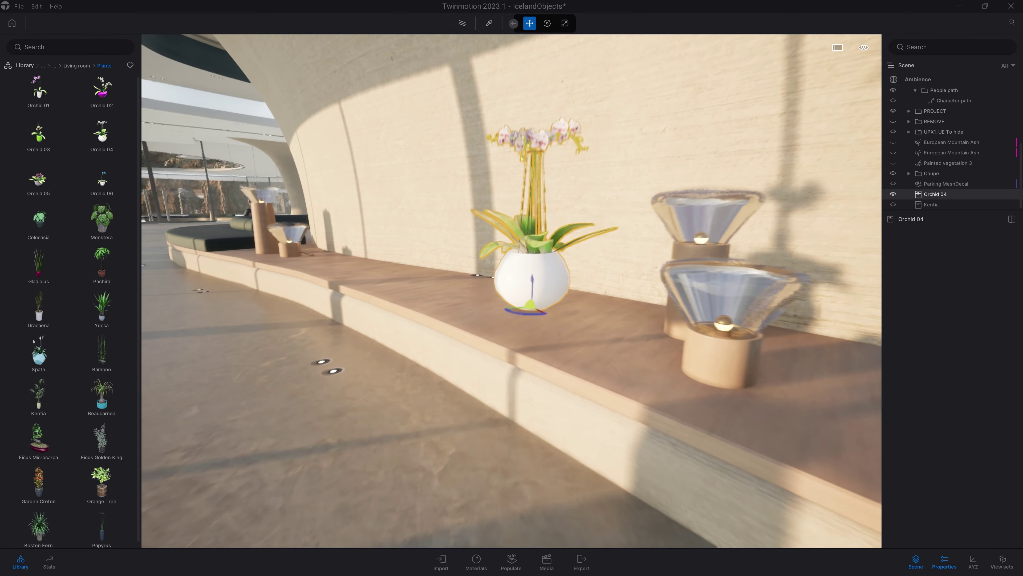
drag(507, 333, 540, 317)
mouse_move(589, 377)
shift+middle_down()
mouse_move(589, 268)
mouse_move(589, 363)
shift+middle_up()
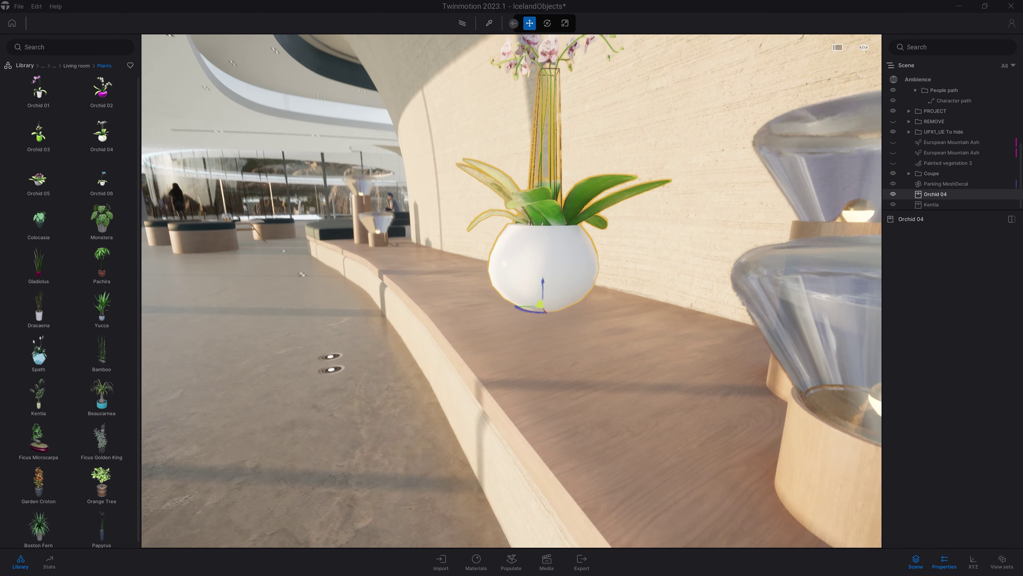
- Try to adjust the orchid's height at the bench, and undo its moves back to the table
click(542, 282)
drag(543, 284, 562, 307)
key(s)
right_drag(562, 307, 671, 313)
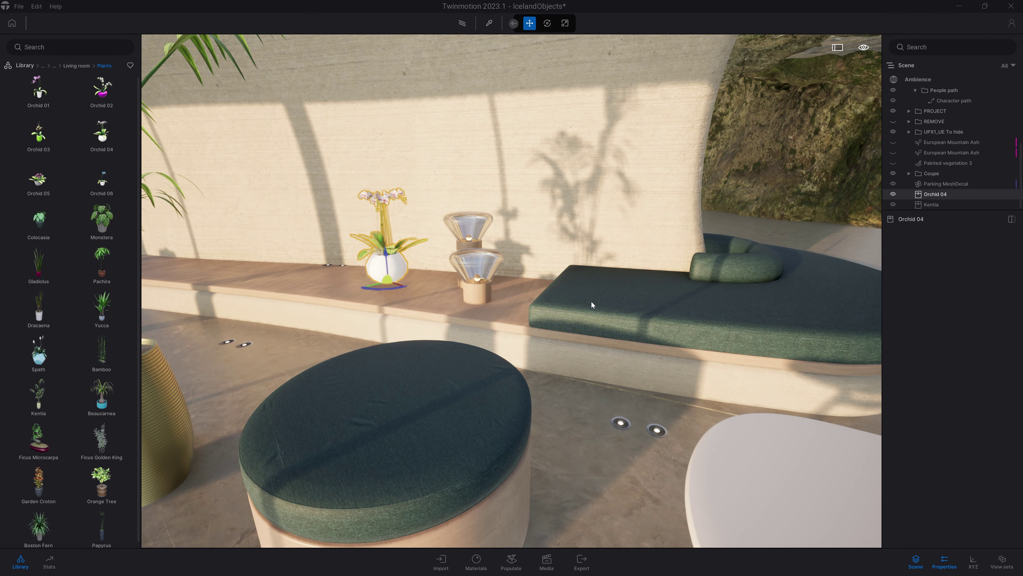
key(ctrl+z)
- Move the orchid from the table onto the wooden bench beside the glass lamps, lowering it onto the bench surface
key(s)
mouse_move(591, 304)
right_down()
mouse_move(617, 302)
mouse_move(601, 299)
right_up()
scroll(591, 304, up, 2)
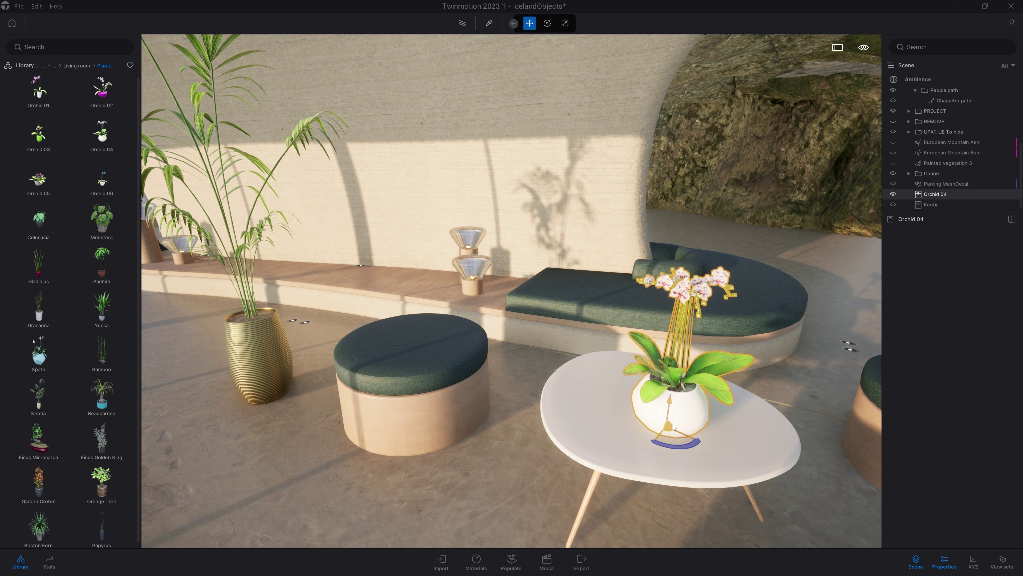
shift+middle_drag(686, 418, 679, 424)
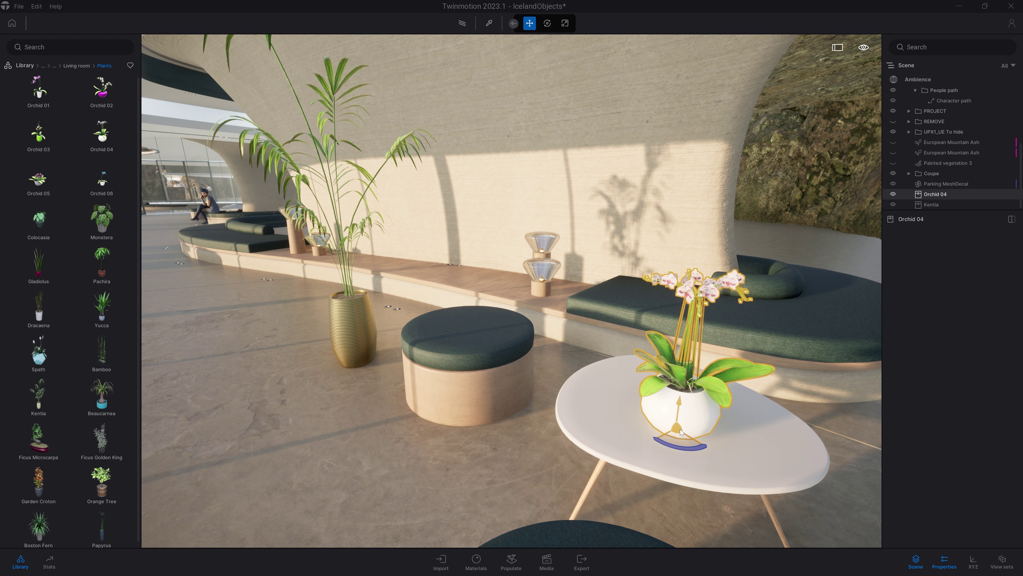
drag(679, 433, 512, 196)
drag(507, 135, 503, 282)
shift+middle_drag(535, 295, 556, 292)
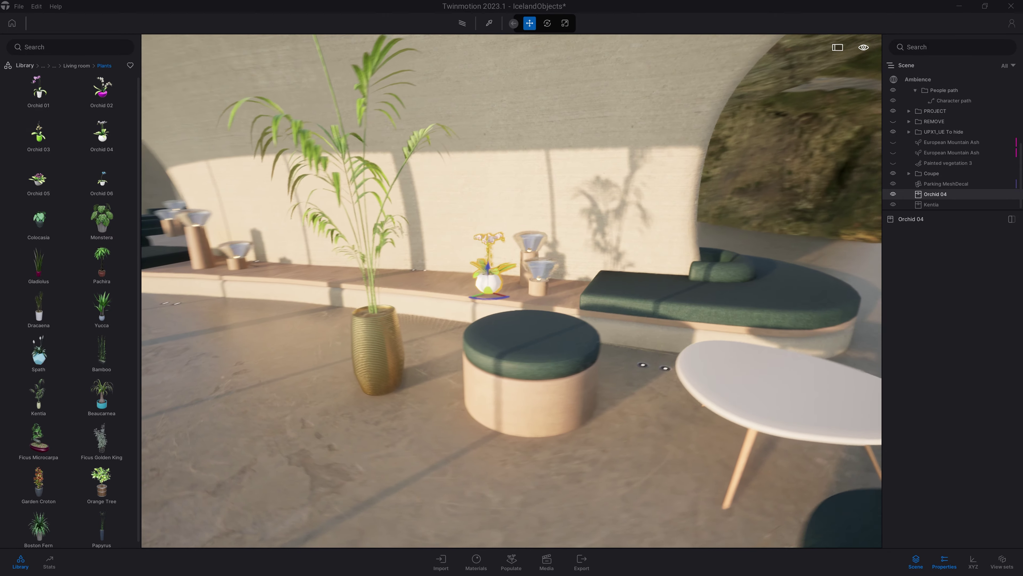
- Focus on the orchid and try to tilt it with the Rotate tool
right_drag(854, 298, 536, 297)
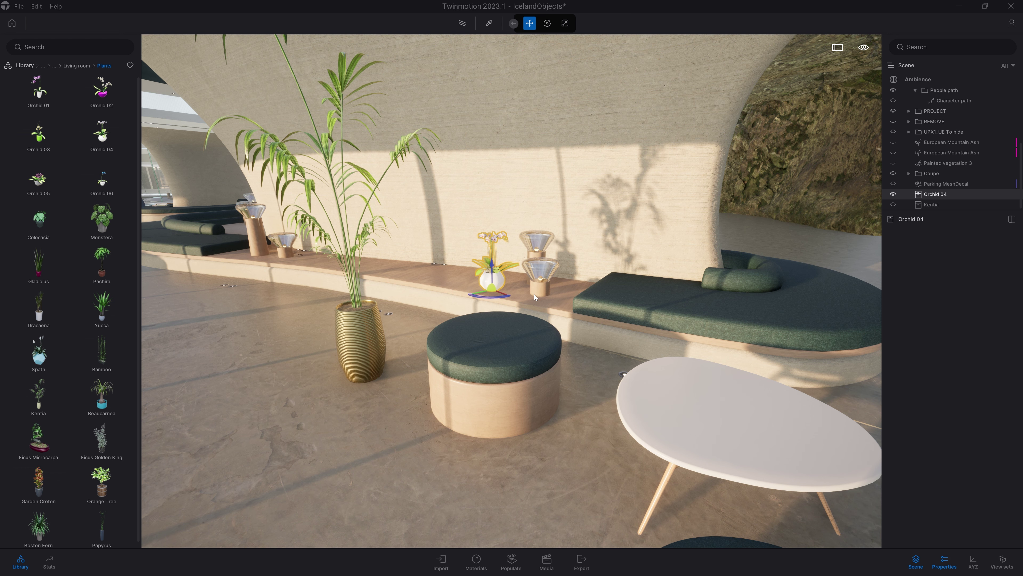
key(f)
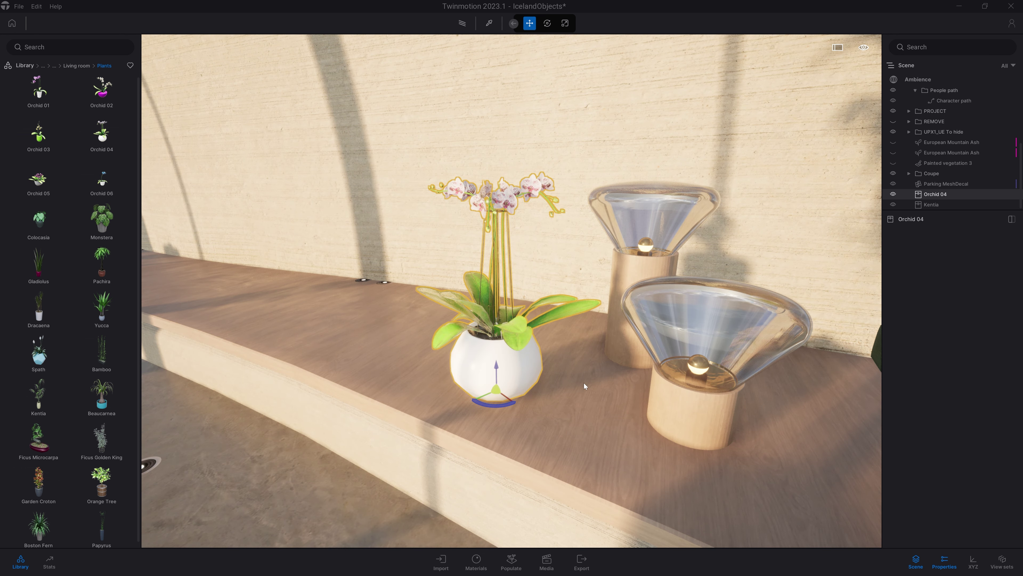
shift+middle_drag(585, 385, 568, 292)
right_drag(585, 347, 583, 390)
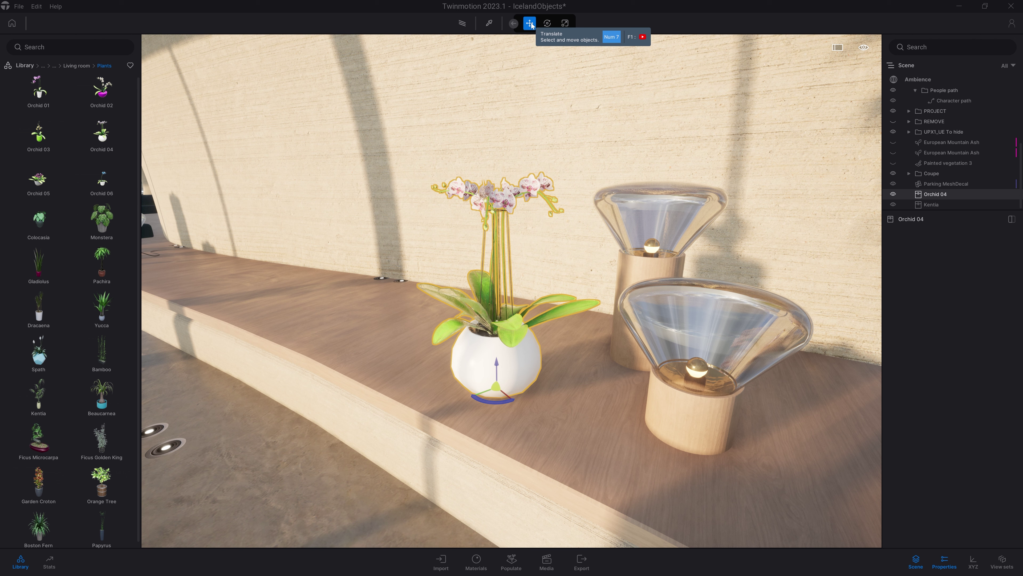
click(547, 25)
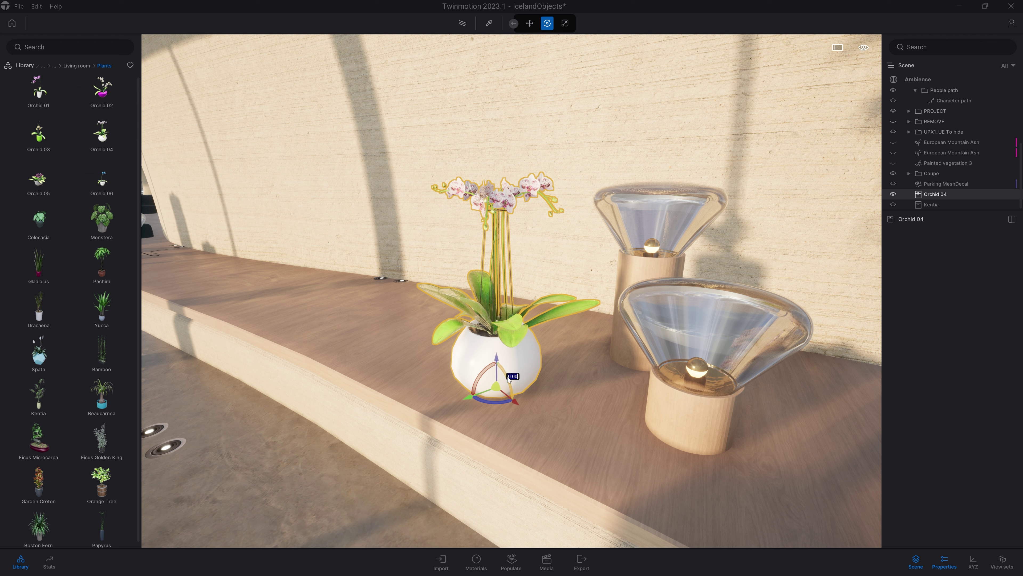
drag(507, 377, 548, 361)
click(502, 403)
- Try to resize the orchid uniformly with the Scale tool, and undo the scaling
click(565, 24)
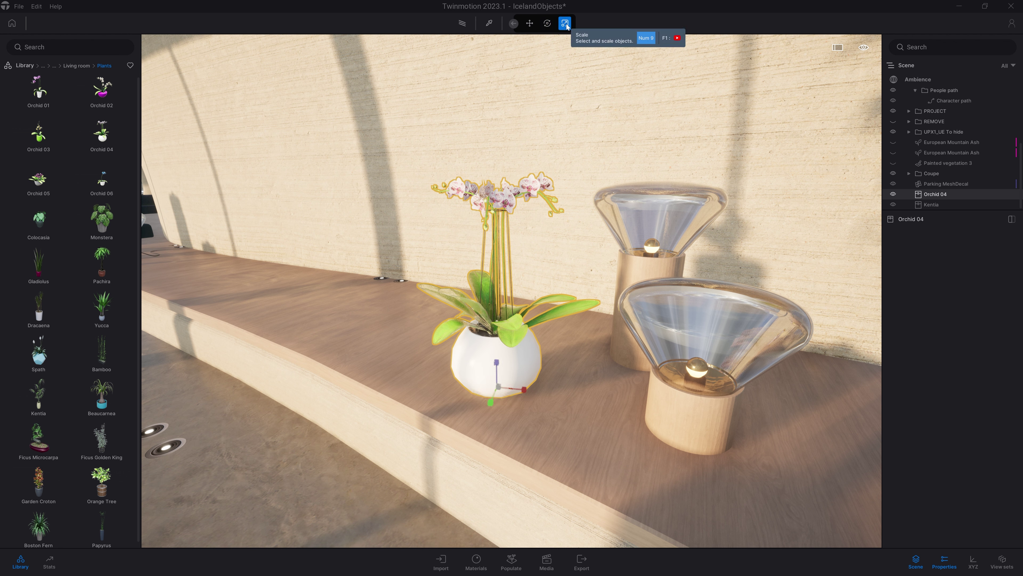
mouse_move(497, 378)
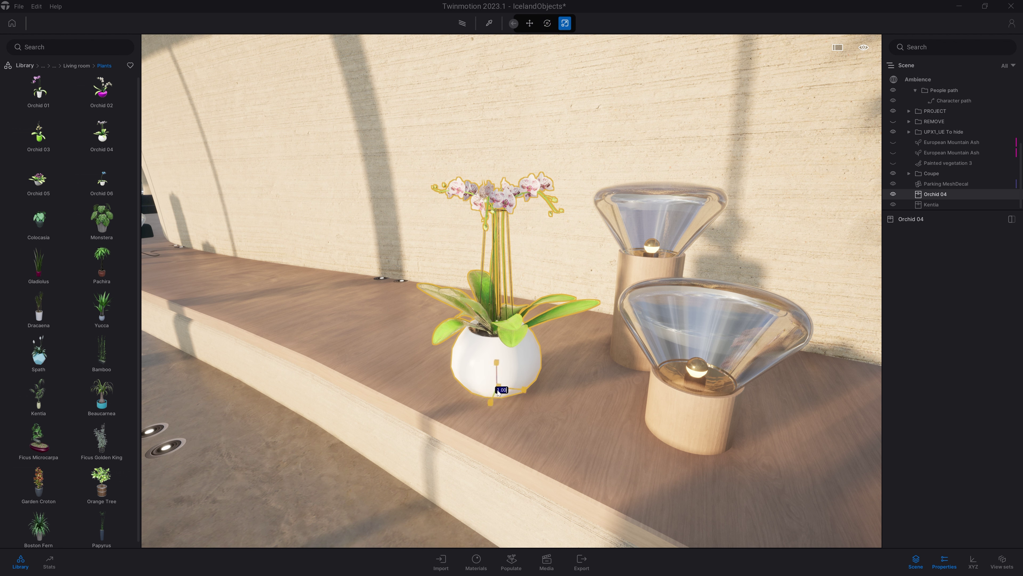
drag(500, 390, 525, 393)
key(ctrl+z)
- Select the white low table, try a slight adjustment with the Scale tool, and deselect it
right_drag(525, 393, 466, 360)
key(s)
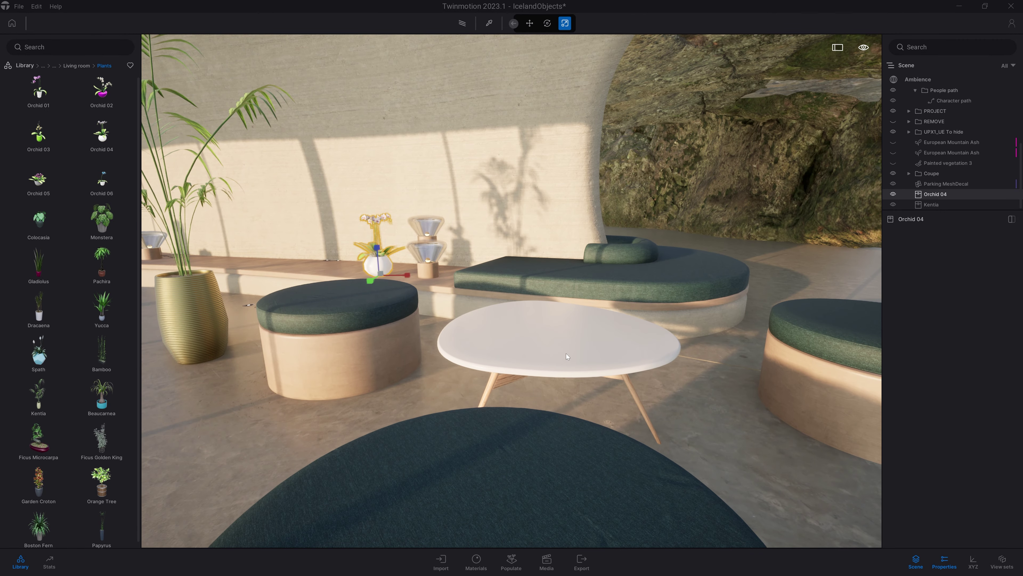
click(567, 356)
key(d)
mouse_move(566, 353)
right_down()
mouse_move(504, 355)
mouse_move(582, 355)
right_up()
key(s)
mouse_move(537, 367)
mouse_down()
mouse_move(541, 378)
mouse_move(543, 366)
mouse_up()
key(Escape)
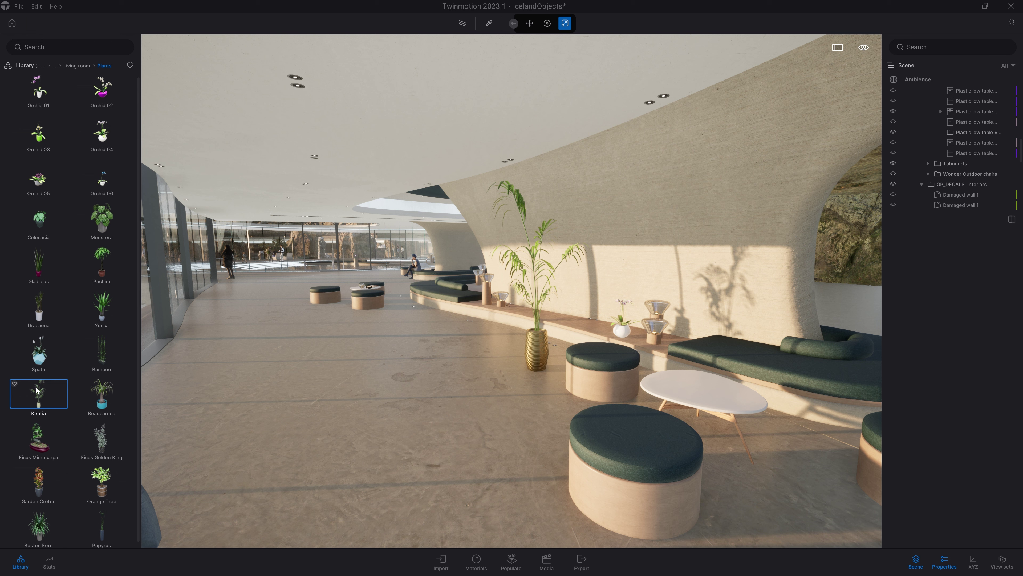
- Place a row of Kentia plants from the library across the floor in front of the wooden bench
drag(38, 395, 394, 403)
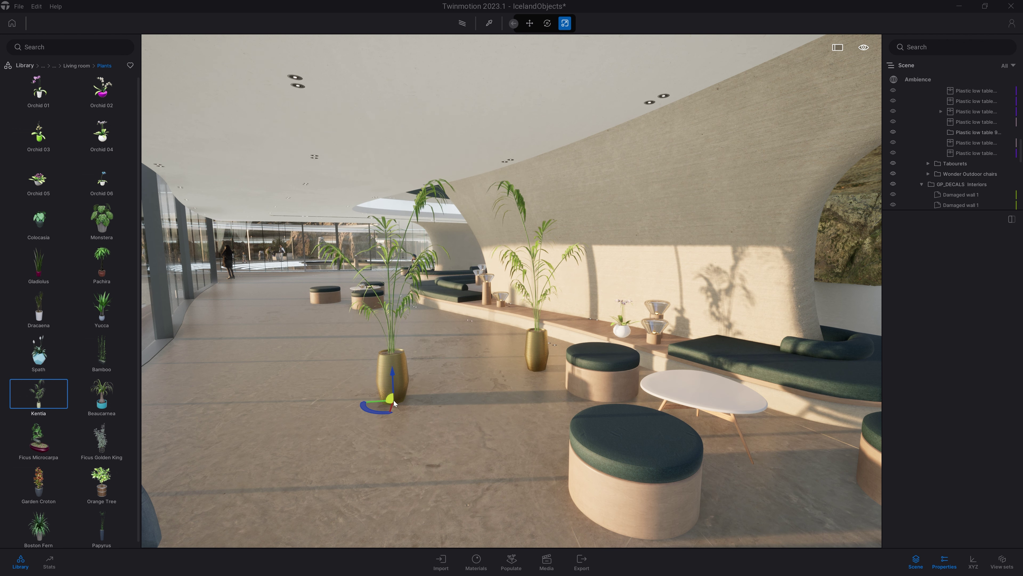
mouse_move(394, 403)
mouse_down()
mouse_move(482, 389)
mouse_move(444, 361)
mouse_move(834, 411)
mouse_move(601, 407)
mouse_move(603, 431)
mouse_up()
key(w)
shift+middle_drag(607, 414, 584, 413)
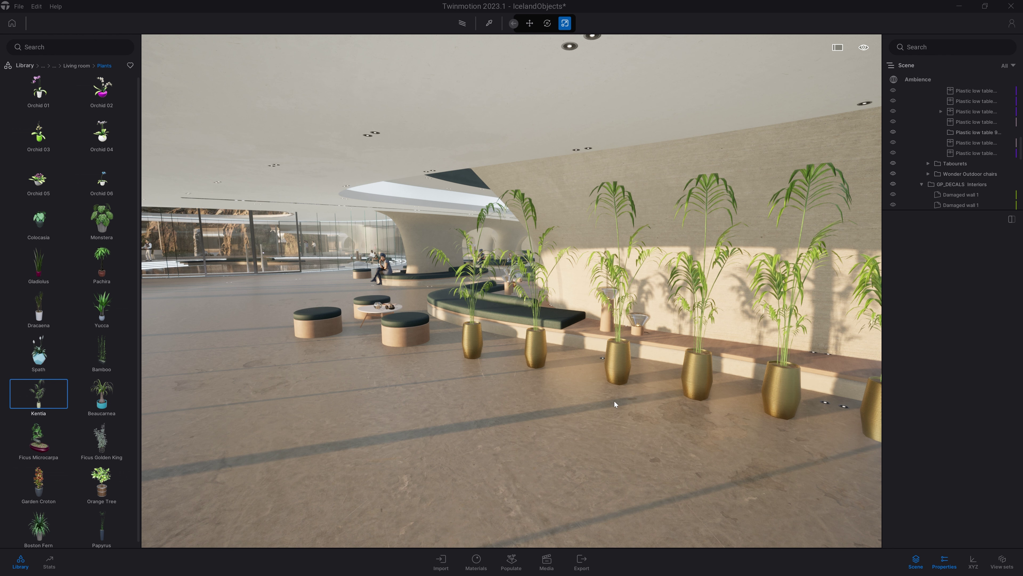
- Undo the placement of the Kentia plants in the row
key(ctrl+z)
key(ctrl+z)
key(ctrl+z)
key(ctrl+z)
key(ctrl+z)
key(ctrl+z)
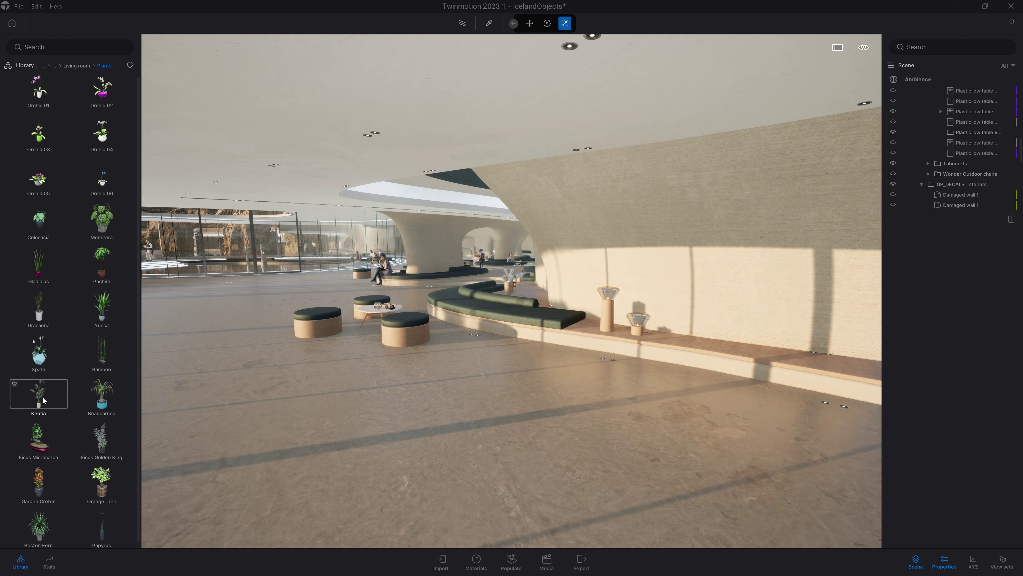
- Select Colocasia, Monstera, Gladiolus, Dracaena, Spath, Yucca, Pachira, Beaucarnea, Ficus Golden King and Orange Tree together with Kentia in the library
scroll(44, 400, down, 1)
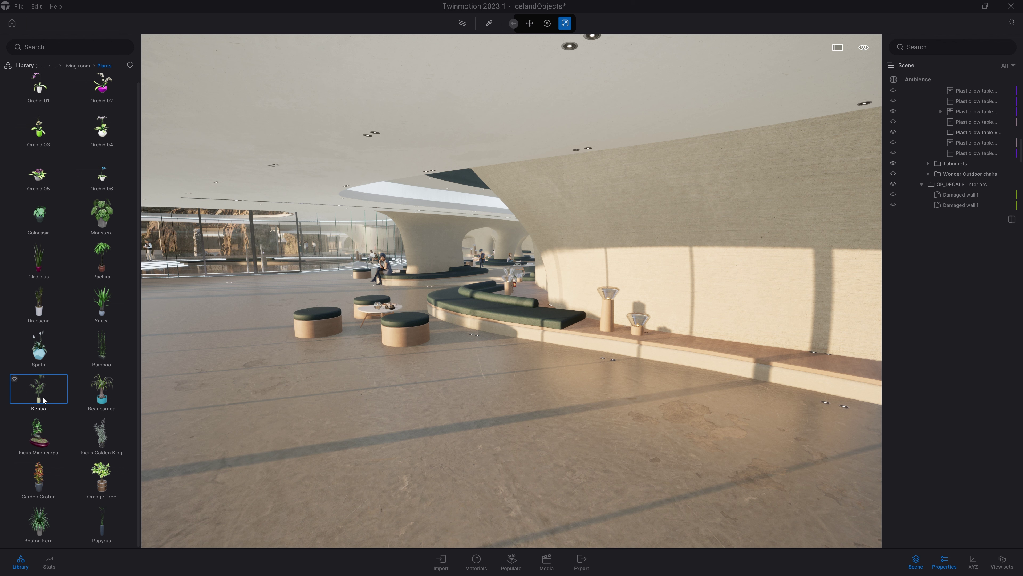
ctrl+click(44, 227)
ctrl+click(86, 223)
ctrl+click(40, 299)
ctrl+click(38, 344)
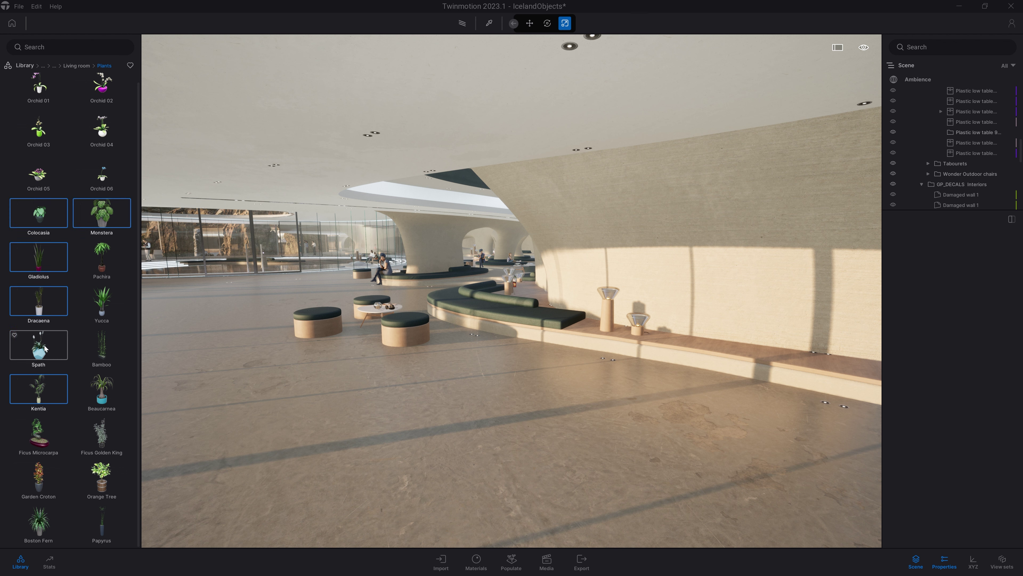
ctrl+click(101, 301)
ctrl+click(105, 248)
ctrl+click(103, 387)
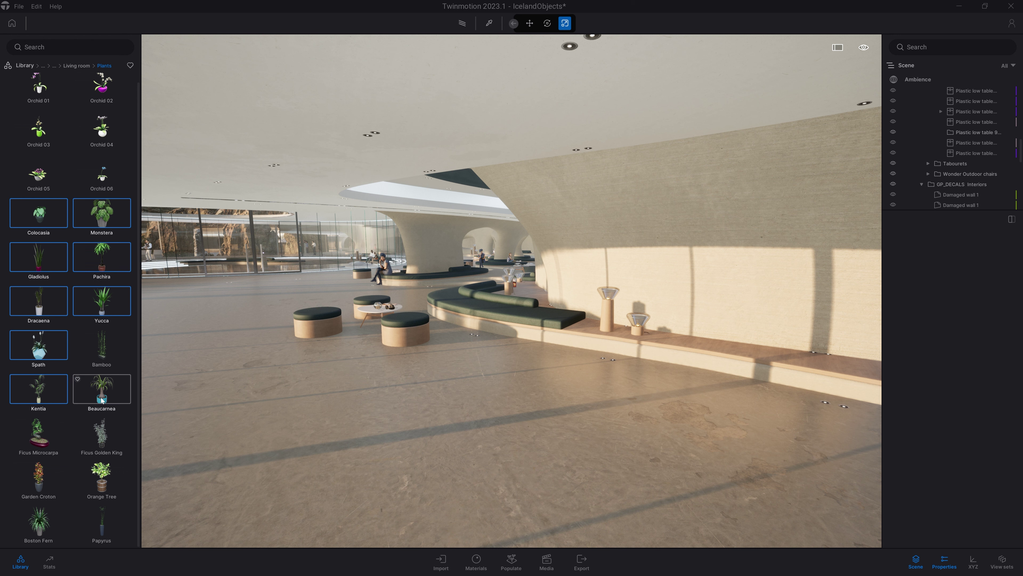
ctrl+click(102, 432)
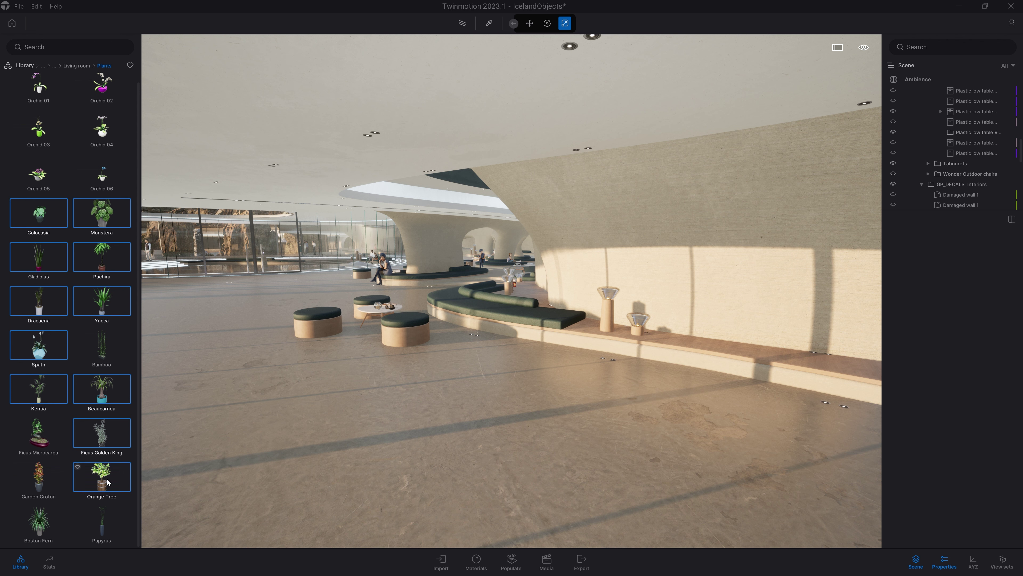
- Scatter a random mix of the selected library plants over the floor in front of the wooden bench
drag(108, 482, 502, 355)
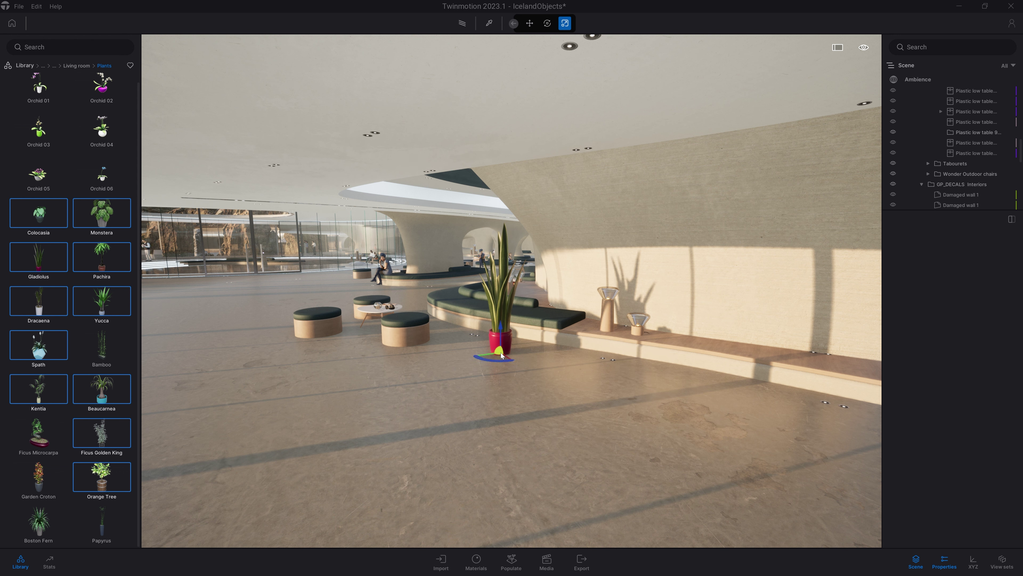
click(543, 359)
click(476, 365)
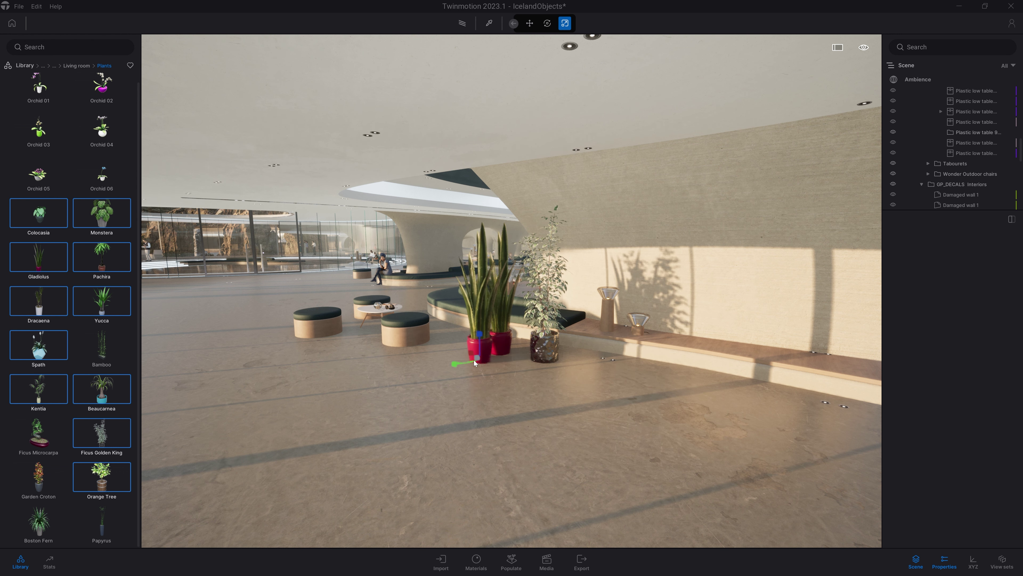
click(511, 391)
click(596, 380)
click(665, 390)
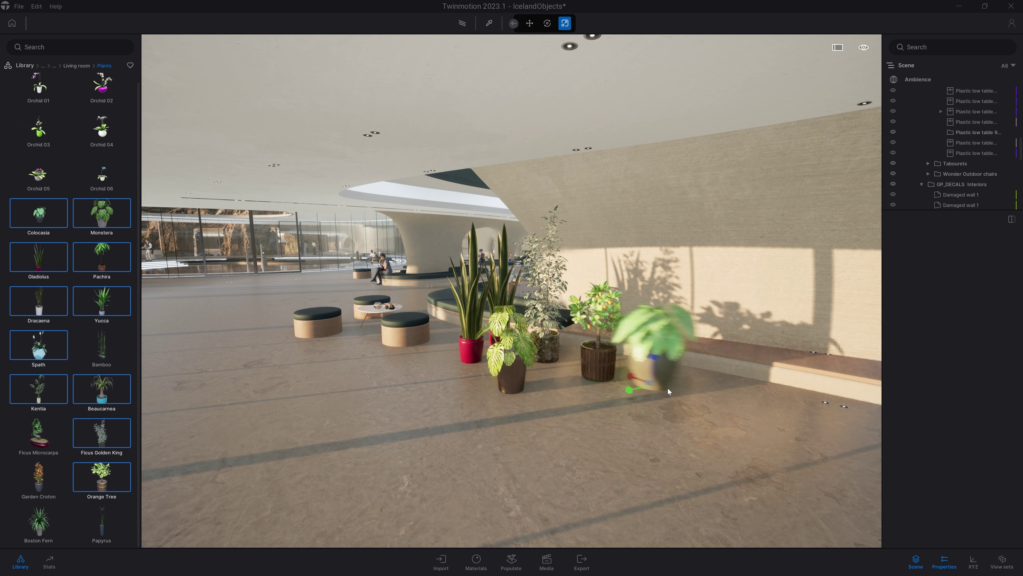
click(602, 408)
right_drag(679, 402, 715, 428)
click(740, 376)
click(666, 385)
click(793, 410)
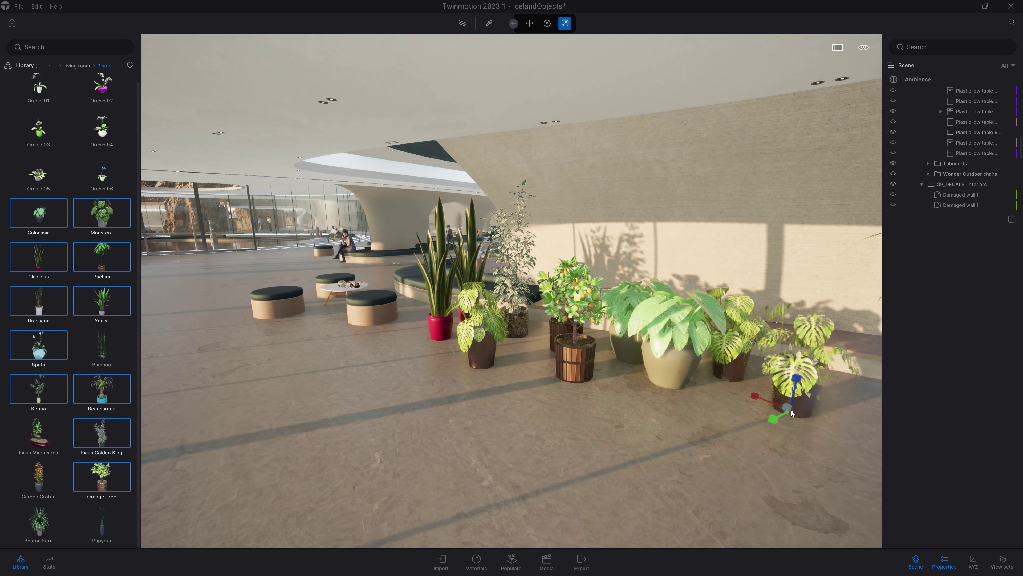
- Extend the random plant mix across the open foreground floor with more of the selected plants
click(697, 418)
click(548, 422)
click(432, 405)
click(364, 357)
click(300, 367)
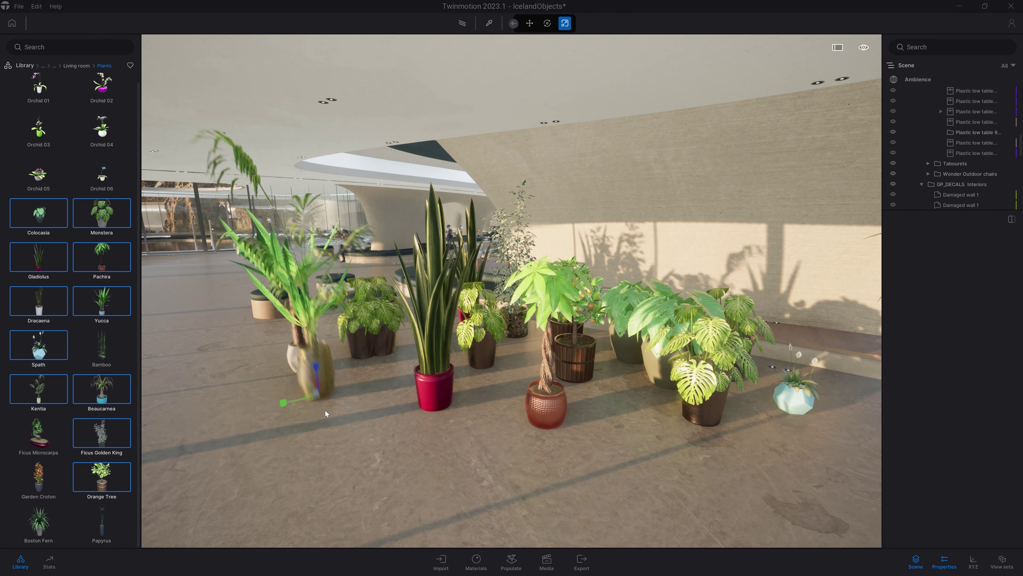
click(318, 409)
click(376, 453)
click(502, 482)
click(651, 493)
click(734, 509)
click(812, 491)
shift+middle_drag(722, 378, 645, 383)
key(Left)
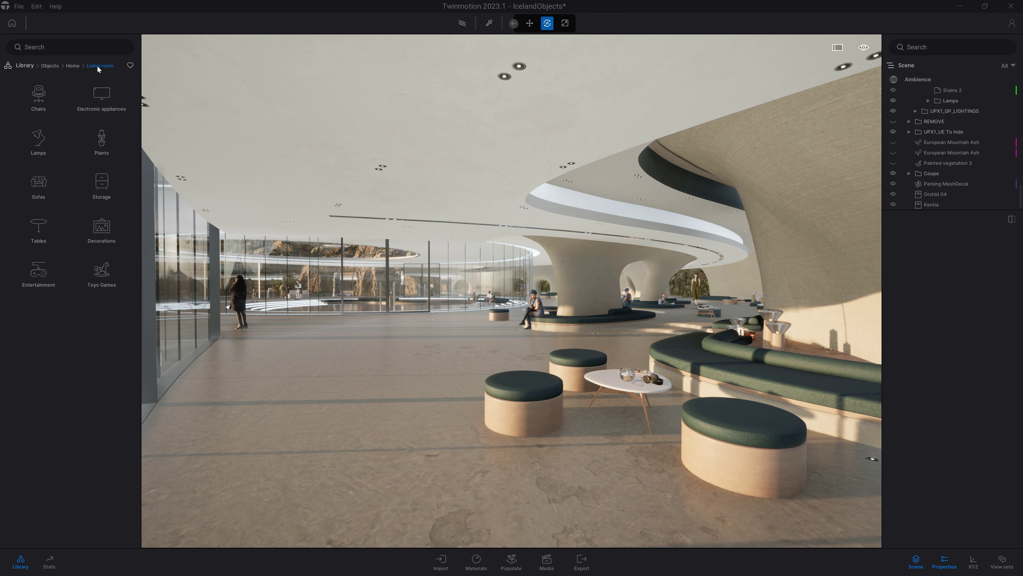
- Open the living room Tables category and place a Luxe table on the floor beside the green stools
click(40, 227)
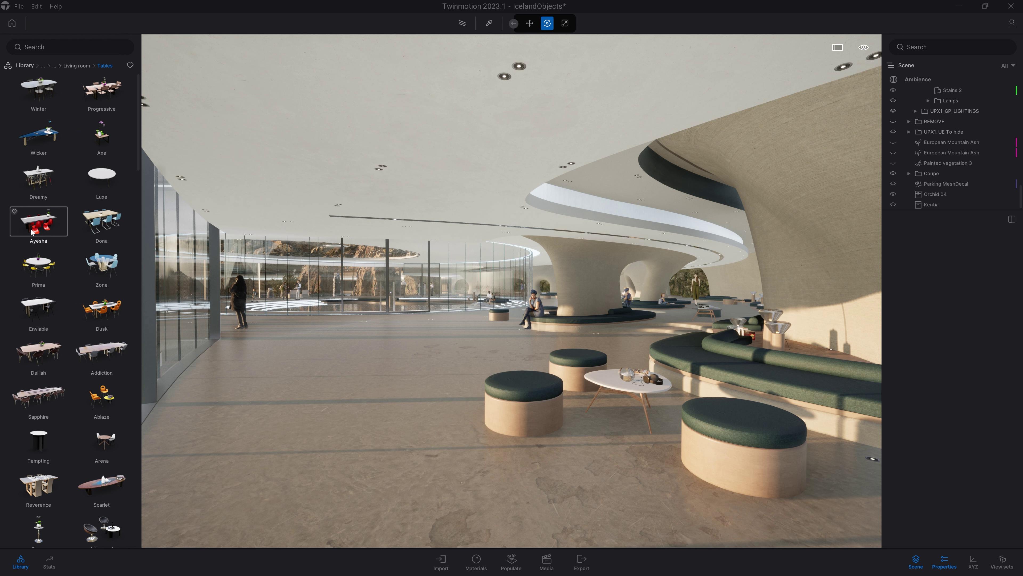
drag(101, 176, 455, 369)
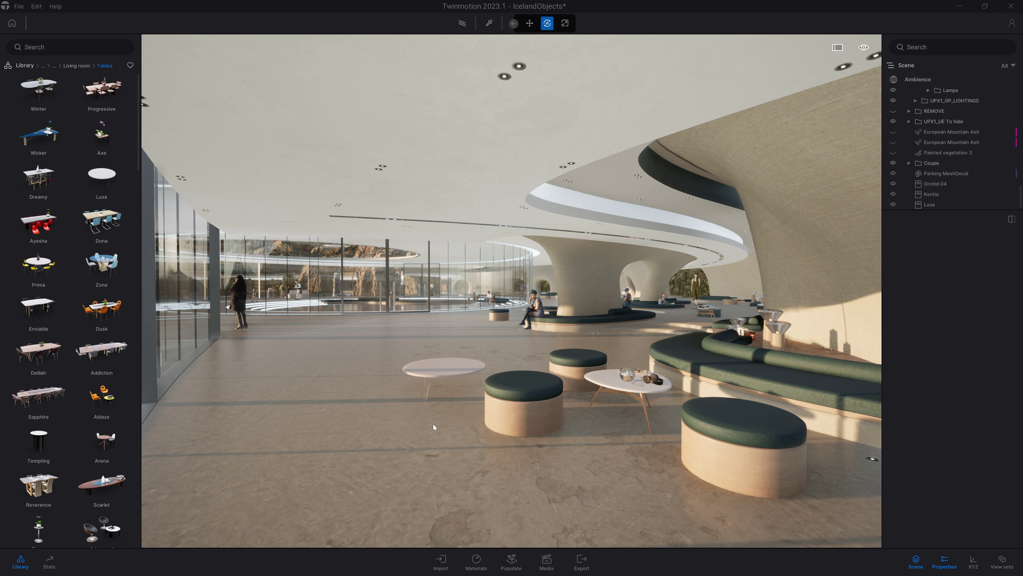
- Sign in to the user account to enable downloading the cloud tables further down the library list
drag(139, 108, 139, 216)
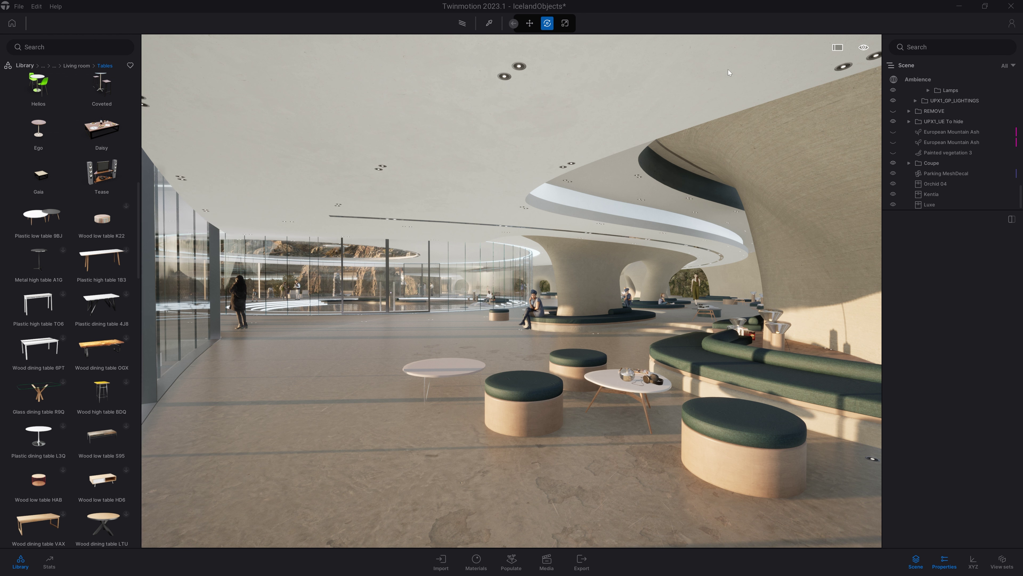
click(1011, 25)
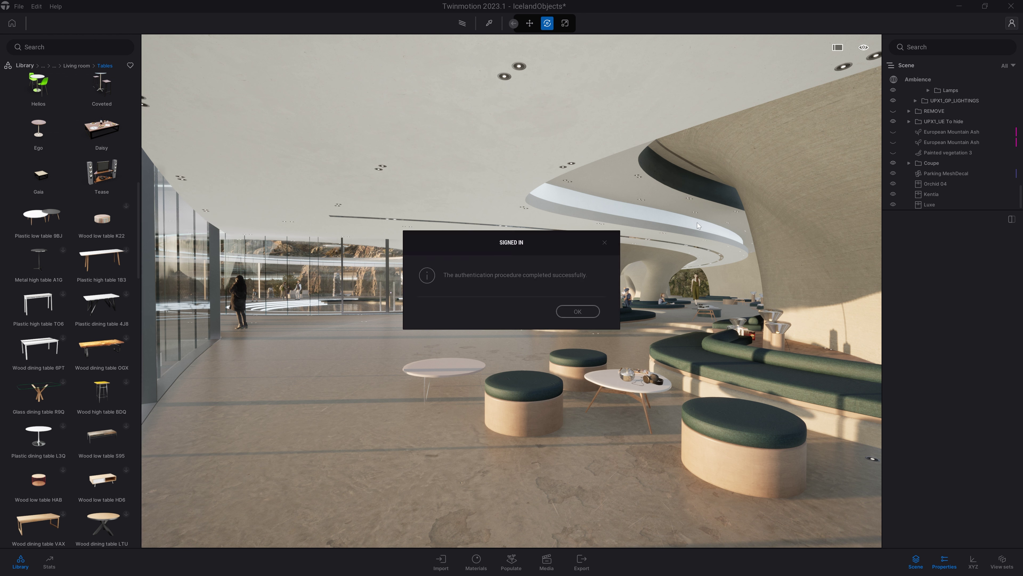
click(585, 313)
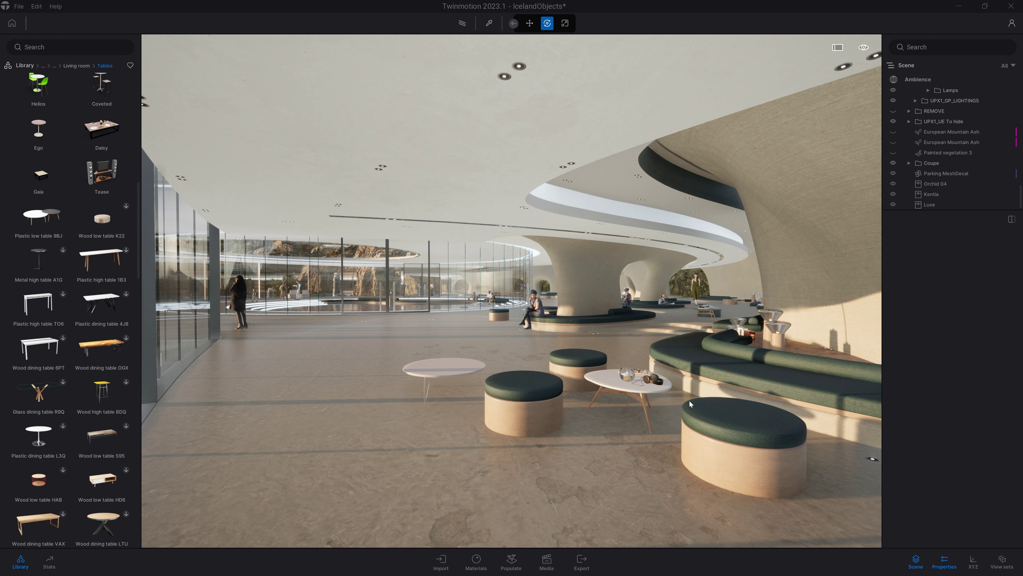
- Download Plastic low table V06 and place it on the floor in front of the Luxe table
drag(138, 212, 140, 393)
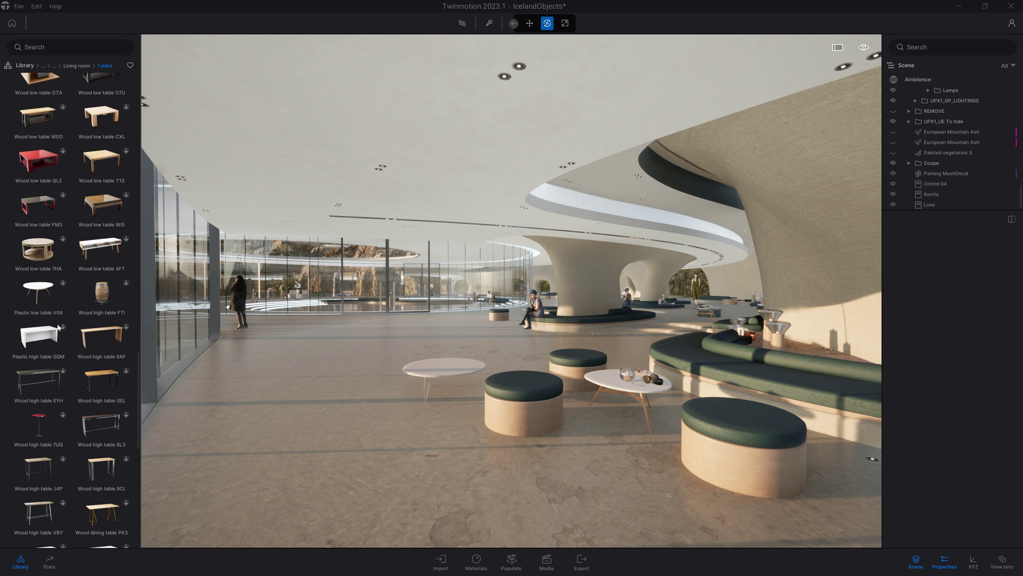
click(64, 284)
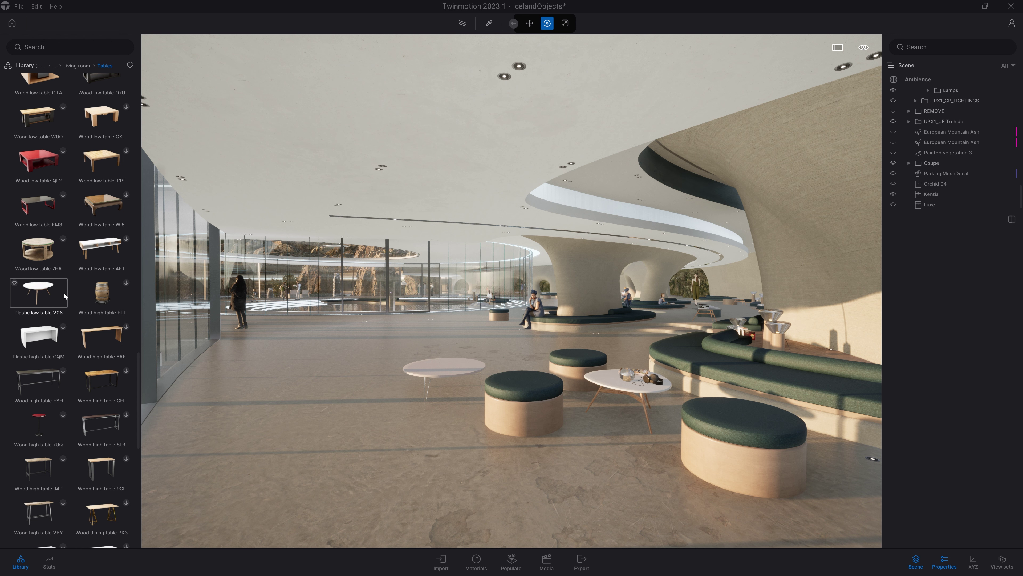
drag(65, 296, 431, 475)
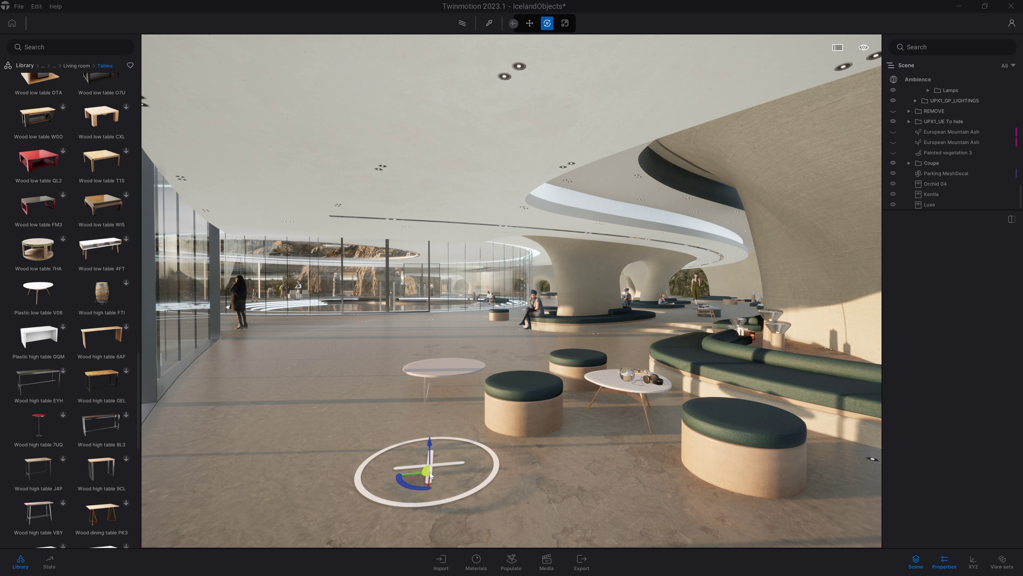
drag(430, 475, 395, 470)
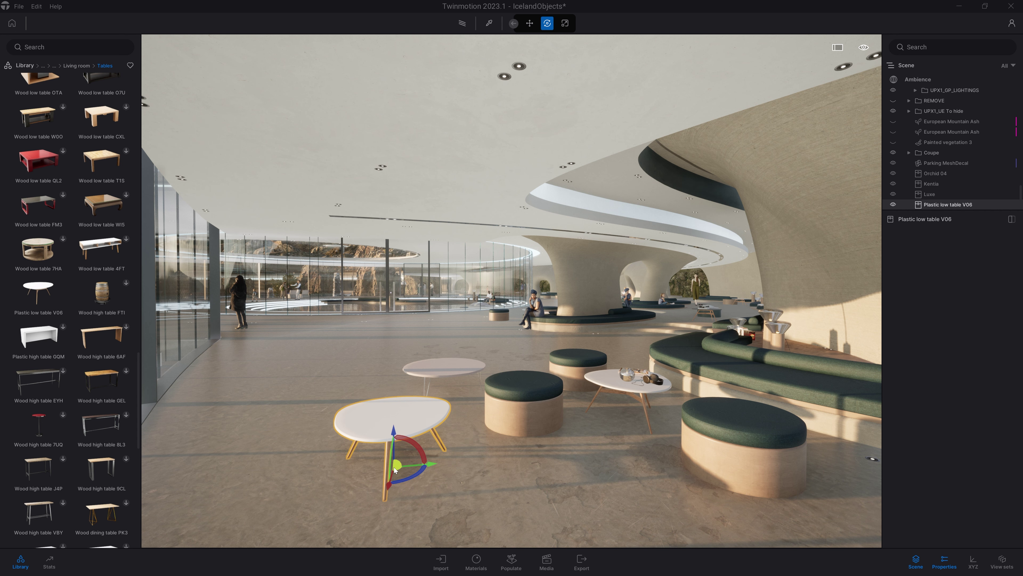
- Place several more copies of Plastic low table V06 across the floor around the stools and near the windows
shift+middle_drag(448, 442, 375, 442)
right_drag(457, 442, 508, 426)
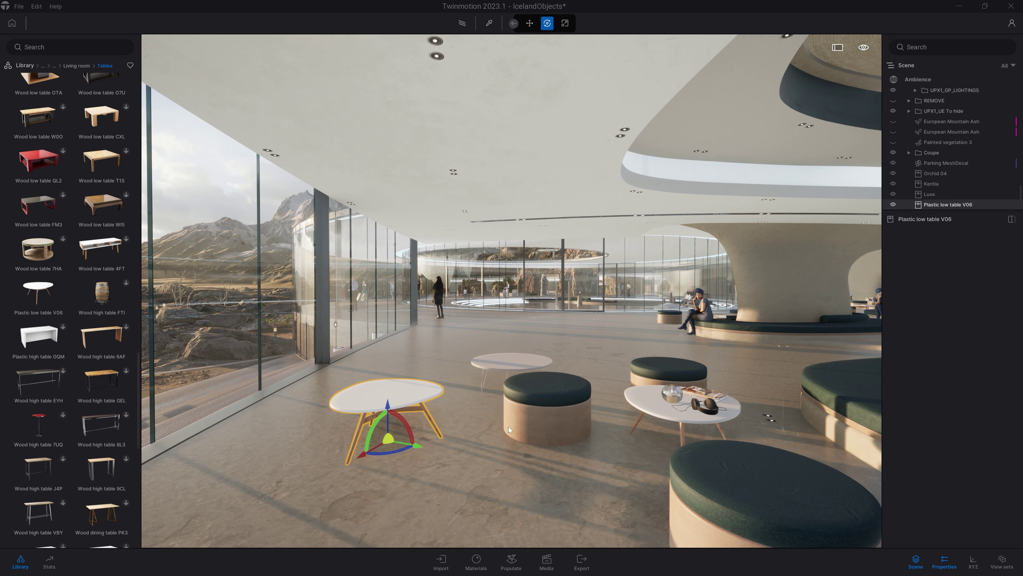
scroll(507, 428, down, 5)
drag(39, 293, 809, 444)
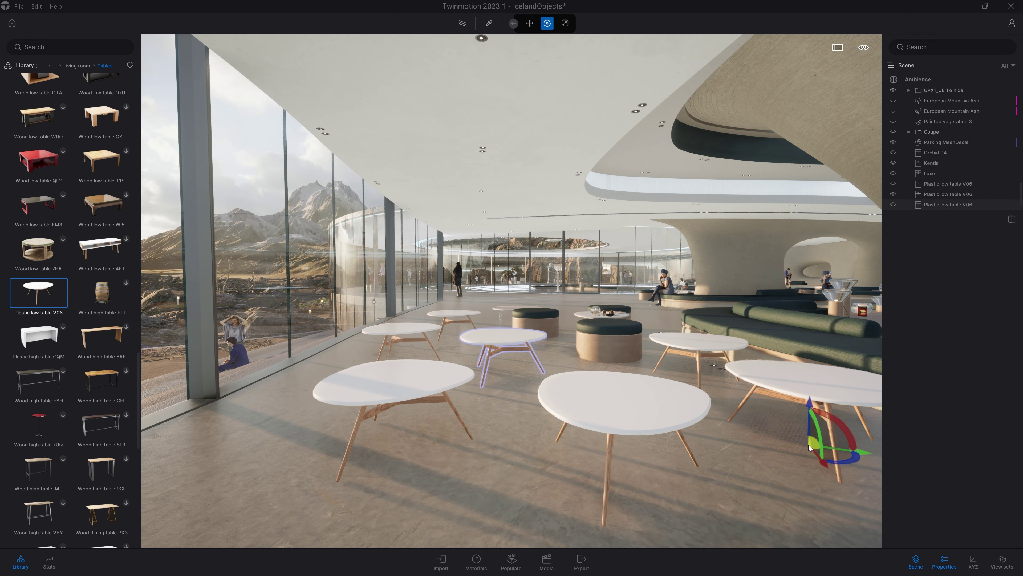
right_drag(808, 444, 808, 465)
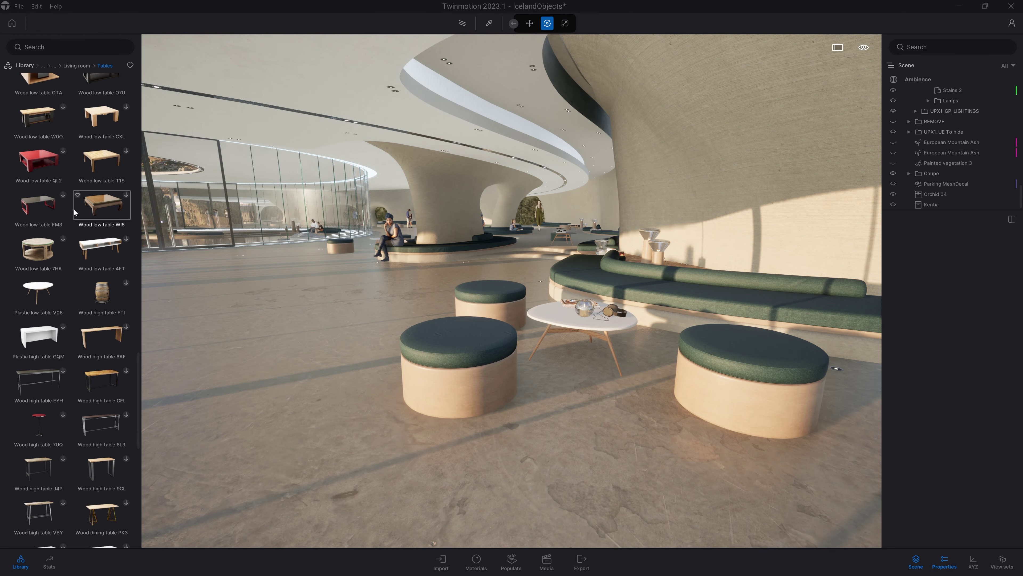
- Select the tables from Wood low table 31M through Plastic low table I2X in the library and download them together
scroll(82, 245, up, 2)
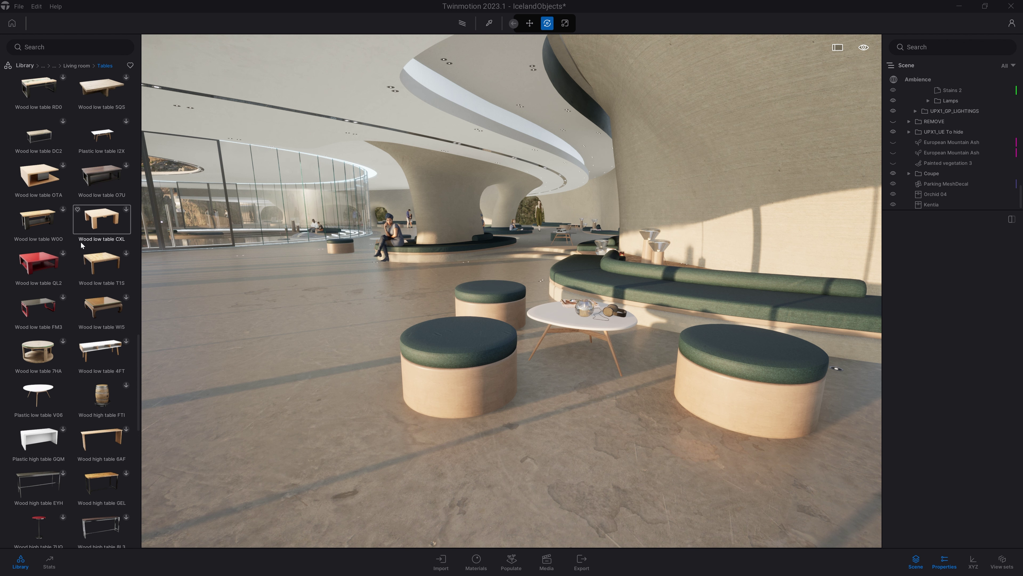
scroll(81, 245, up, 2)
scroll(81, 245, up, 1)
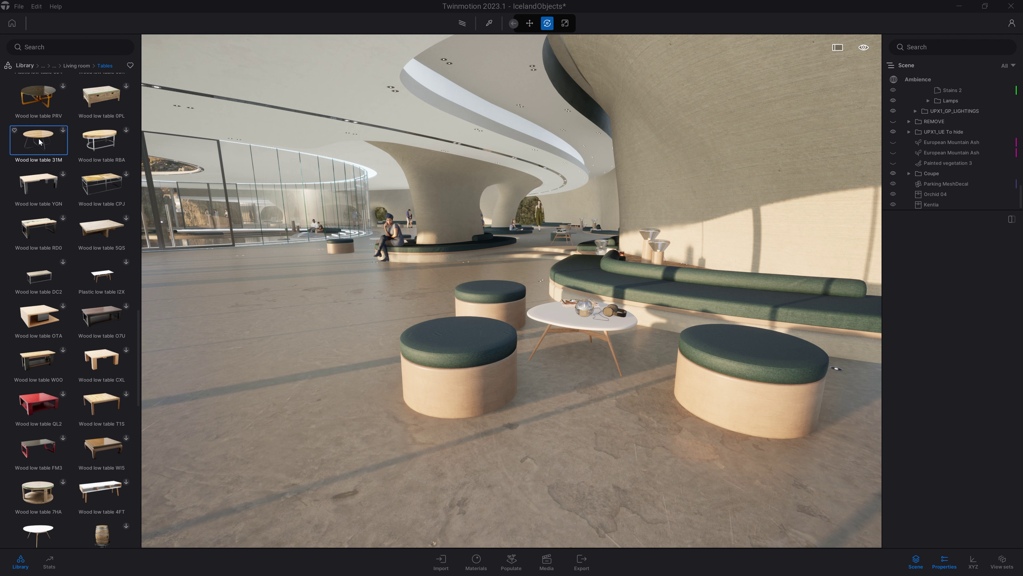
shift+click(104, 282)
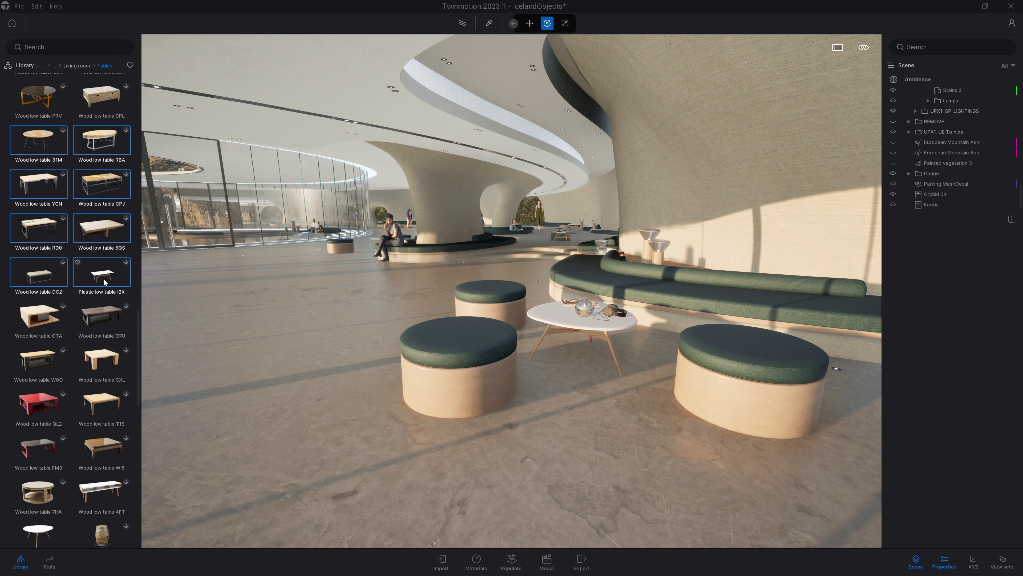
click(127, 263)
- Place the downloaded tables on the floor behind the stools, including Wood low table 31M and Wood low table RBA
drag(69, 138, 322, 298)
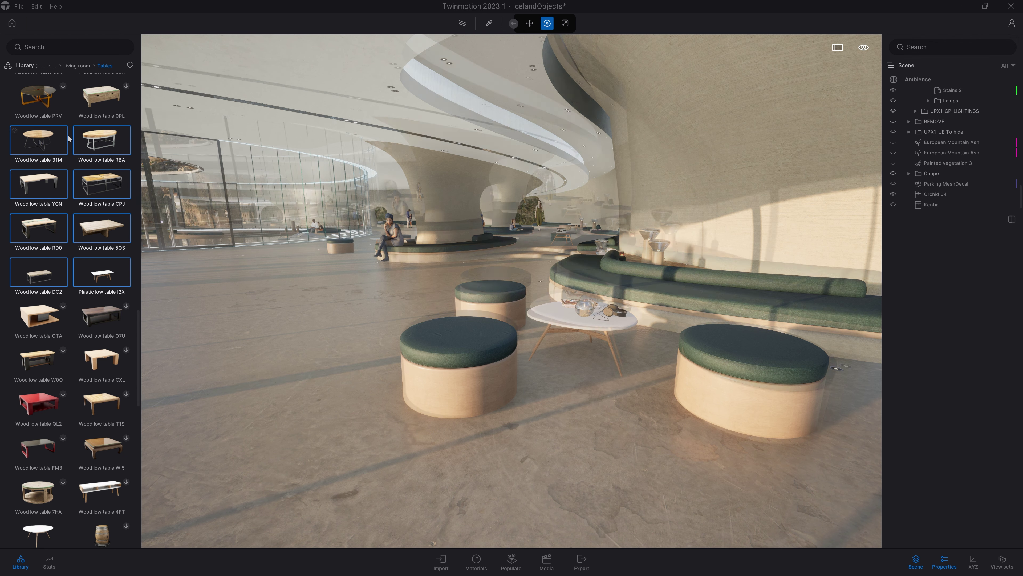
drag(102, 151, 419, 276)
click(245, 285)
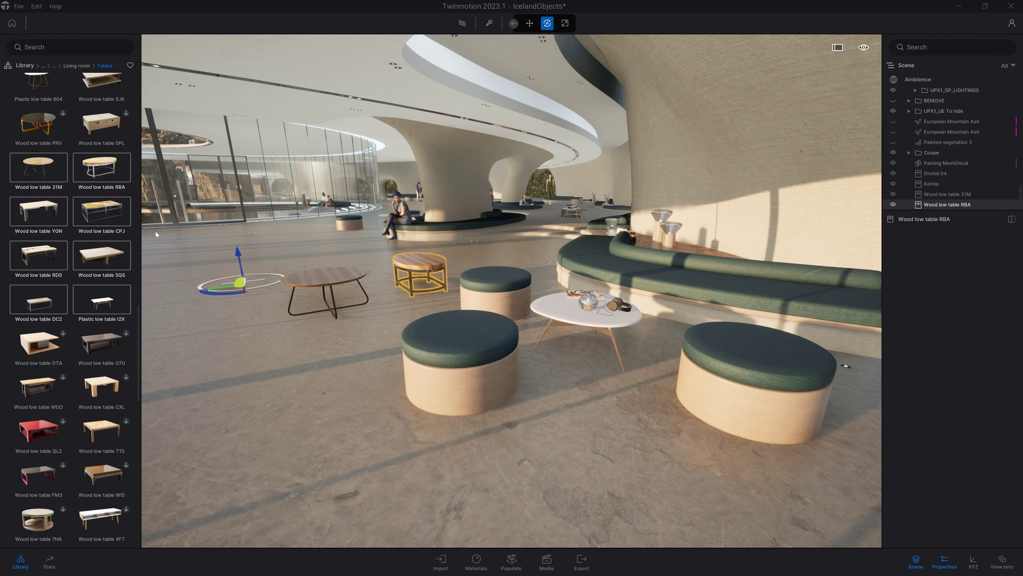
click(352, 264)
drag(38, 260, 173, 322)
drag(38, 306, 476, 262)
drag(93, 314, 399, 255)
key(Escape)
shift+middle_drag(399, 255, 399, 283)
shift+middle_drag(287, 226, 287, 255)
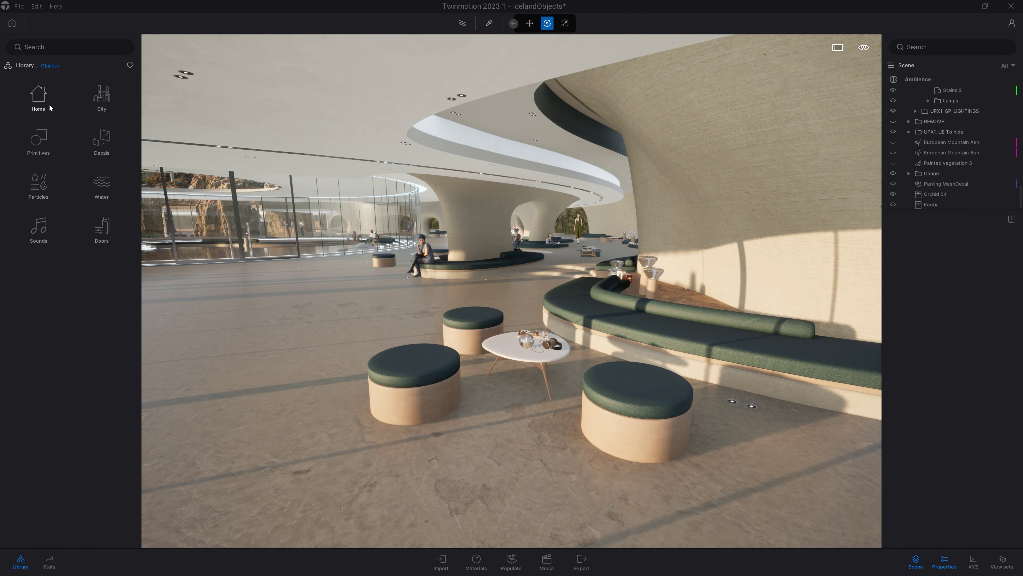
- Browse the Home objects in the library, viewing the Living room and Office categories
click(37, 86)
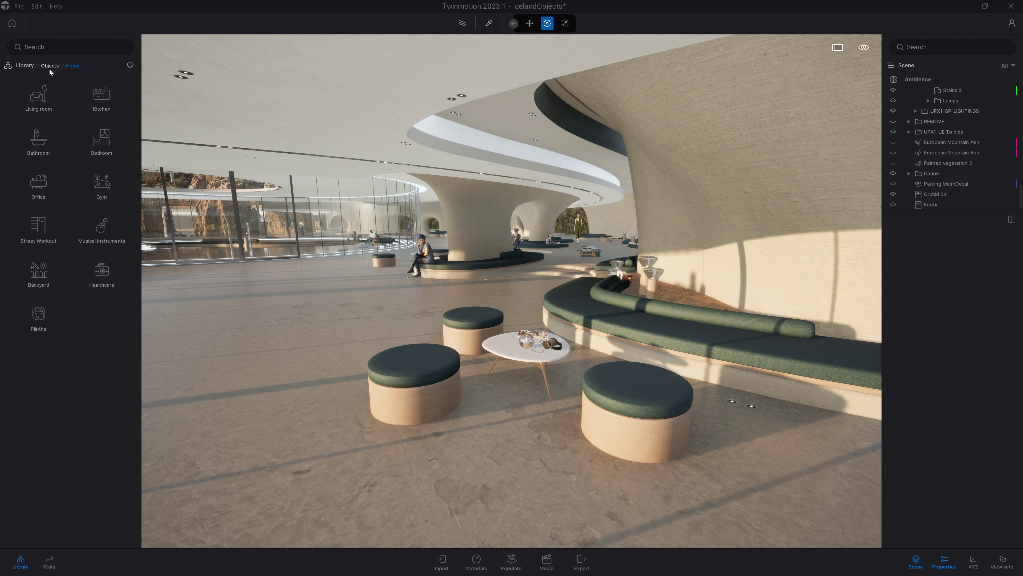
click(39, 97)
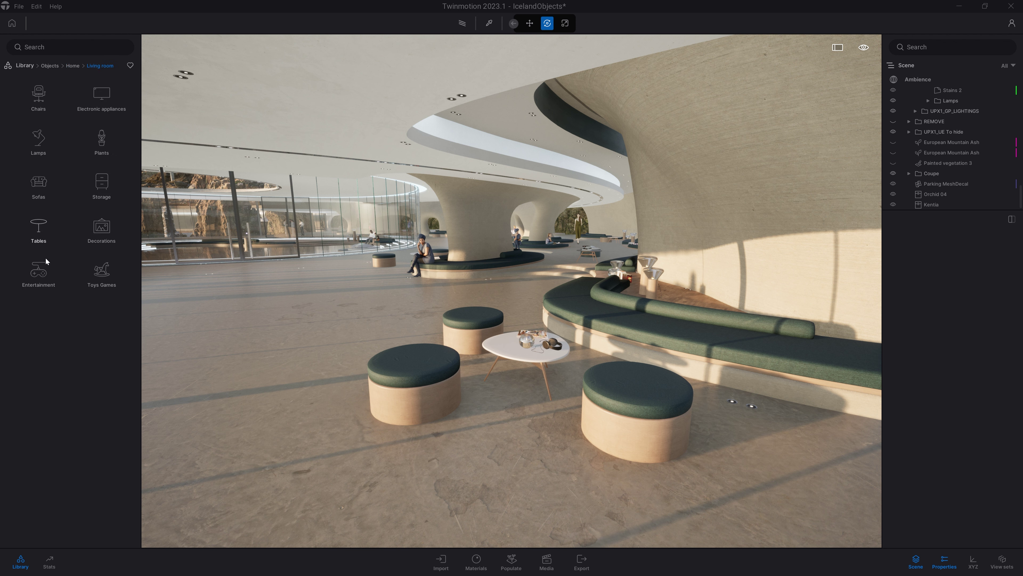
click(73, 66)
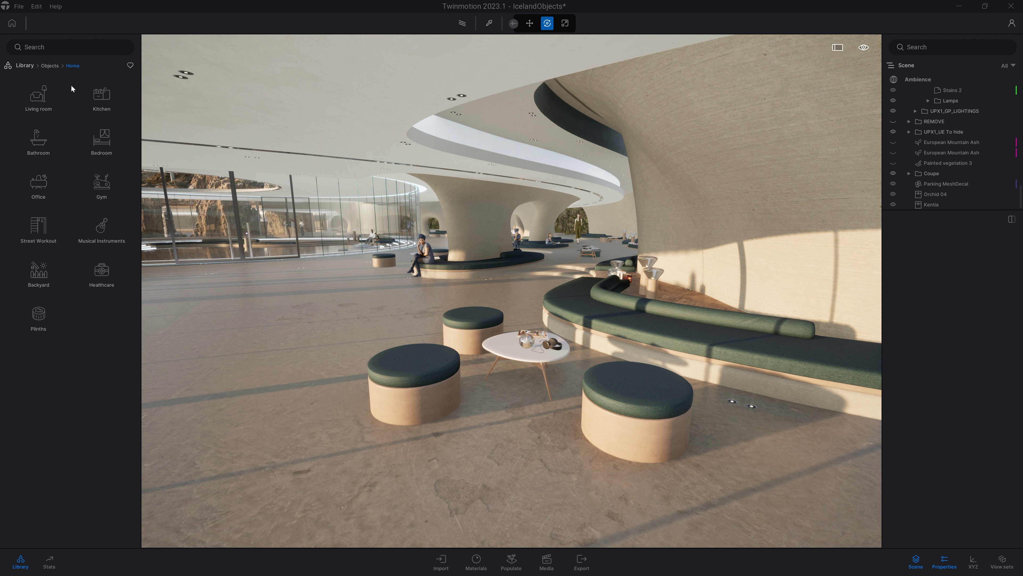
click(32, 192)
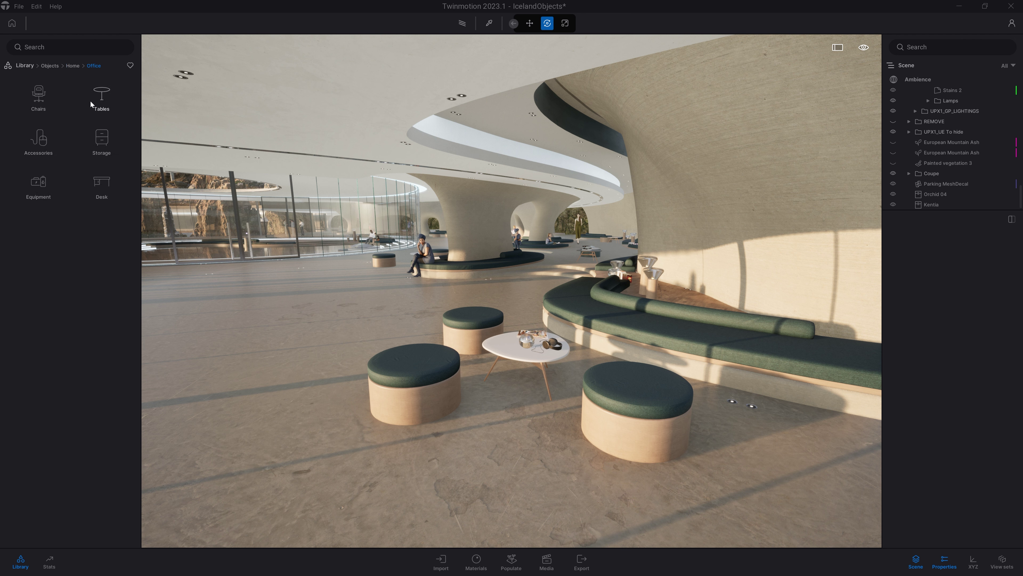
- Browse the Backyard category of the Home objects, returning to the Objects level of the library
click(73, 66)
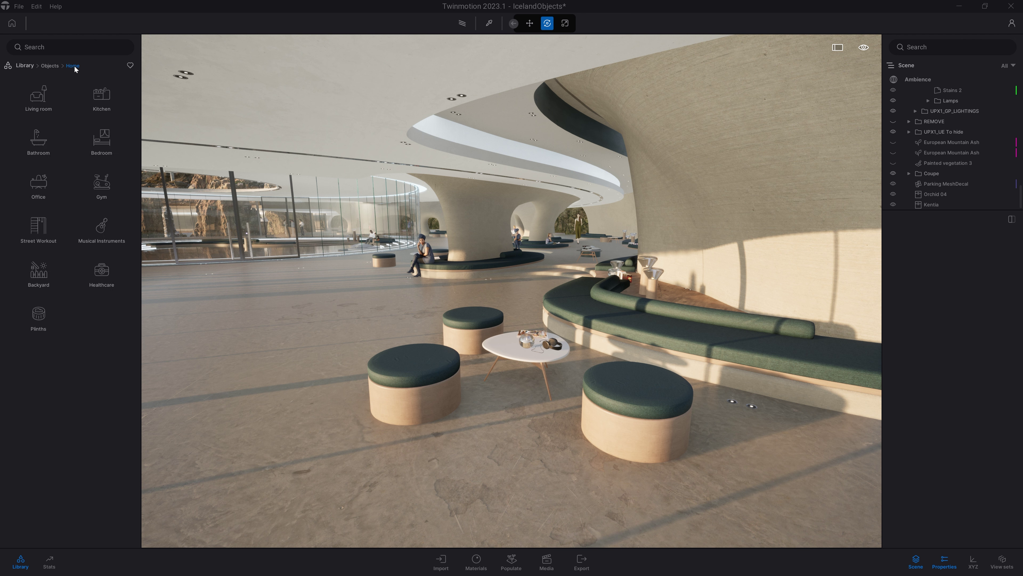
click(33, 287)
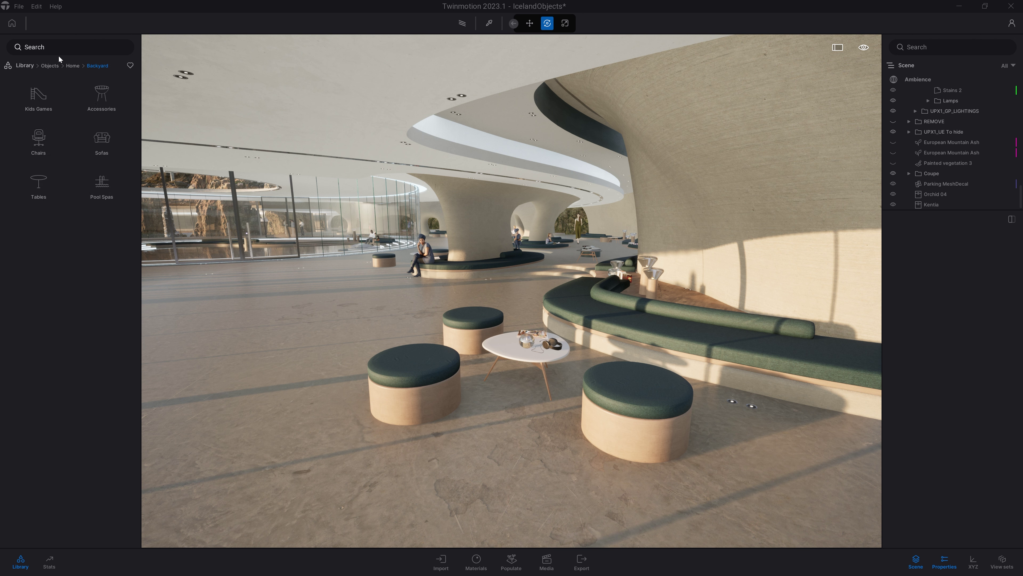
click(50, 66)
- Search the library for "tables" and browse through the results as far as the Backyard tables
click(50, 48)
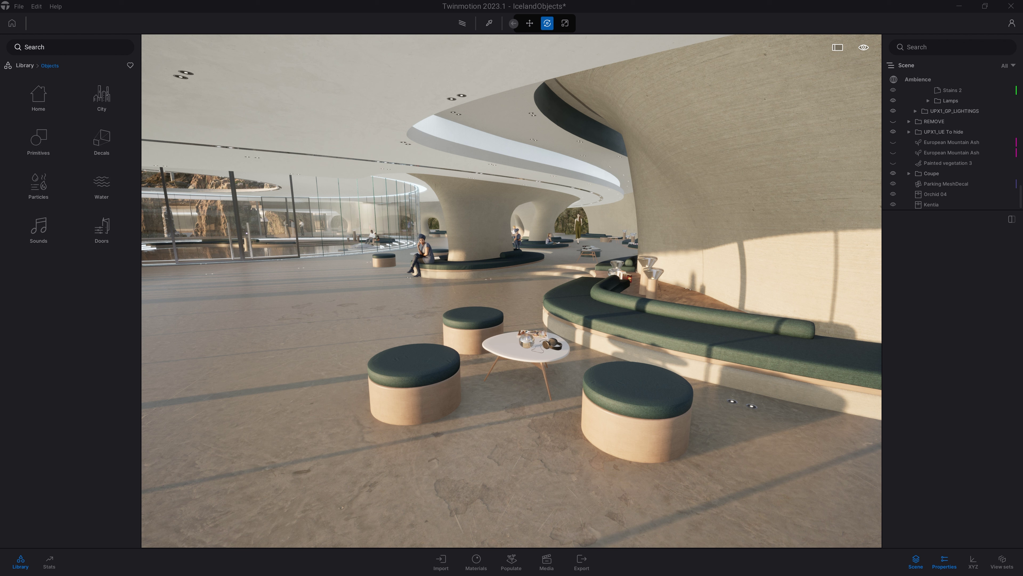
text(tables)
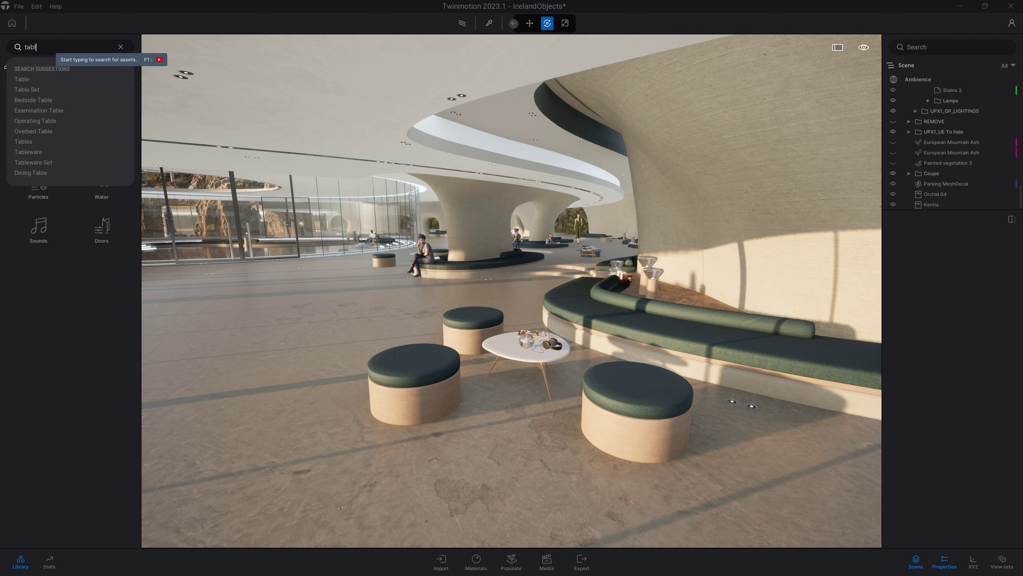
key(Return)
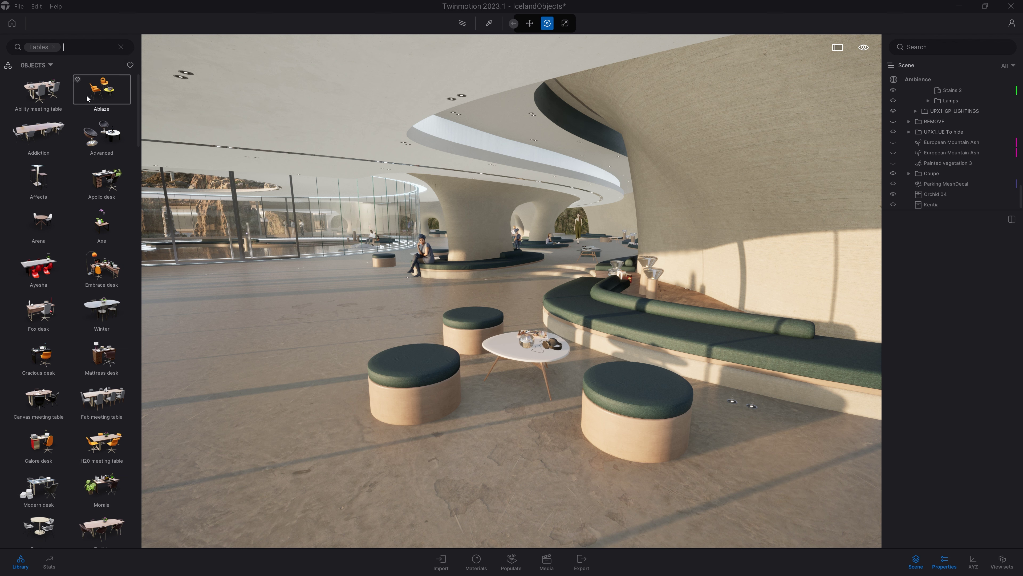
drag(139, 85, 140, 292)
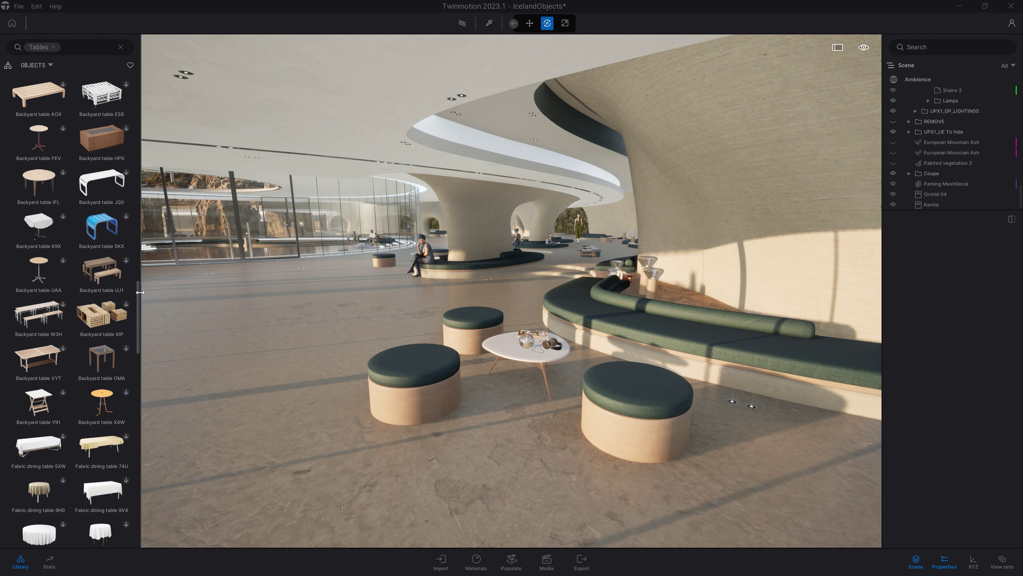
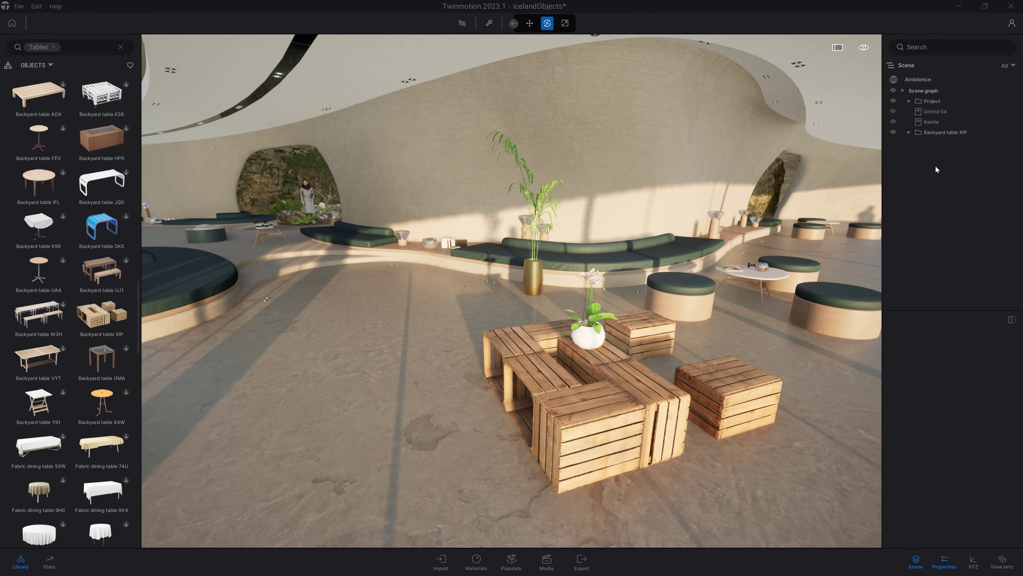
- Highlight Orchid 04, Kentia and Backyard table XIP one after another from the scene graph to locate them in the lounge
click(936, 113)
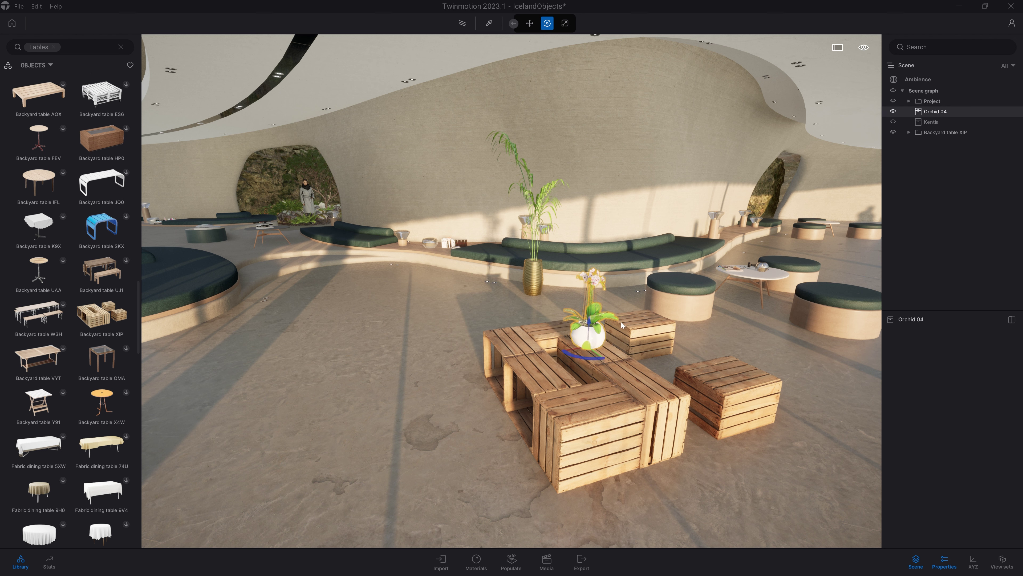
click(930, 122)
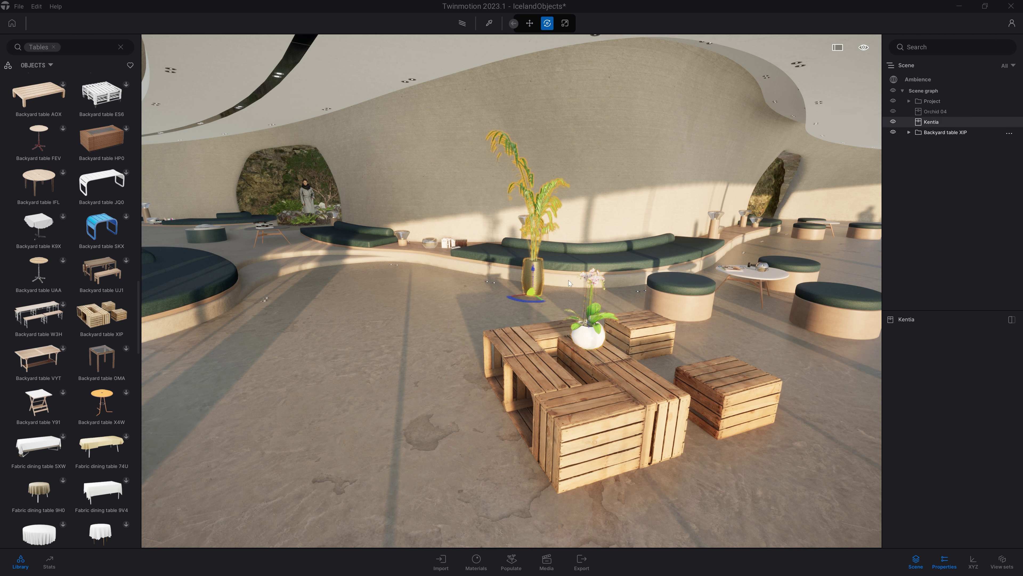
click(935, 134)
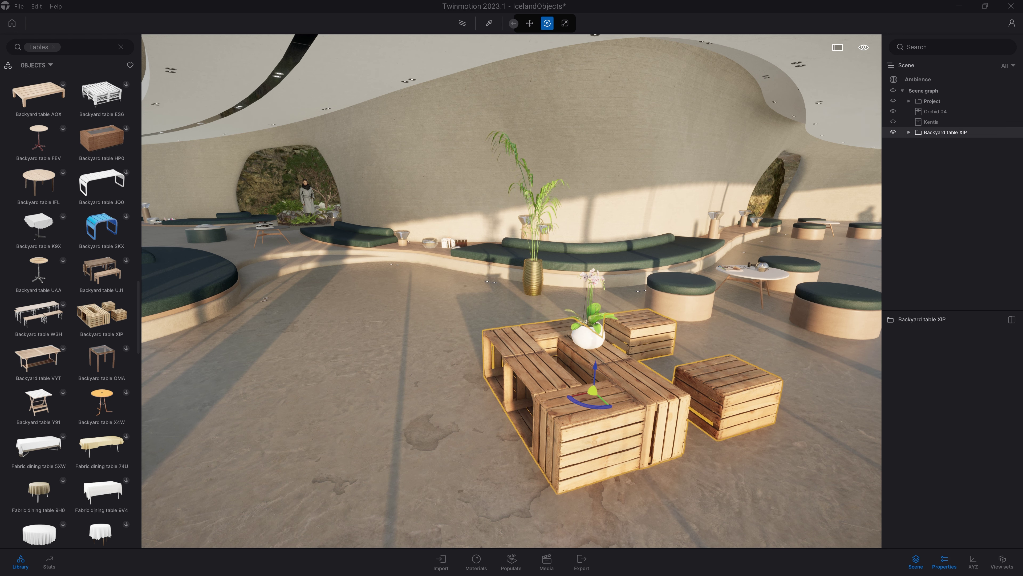
shift+middle_drag(512, 290, 281, 290)
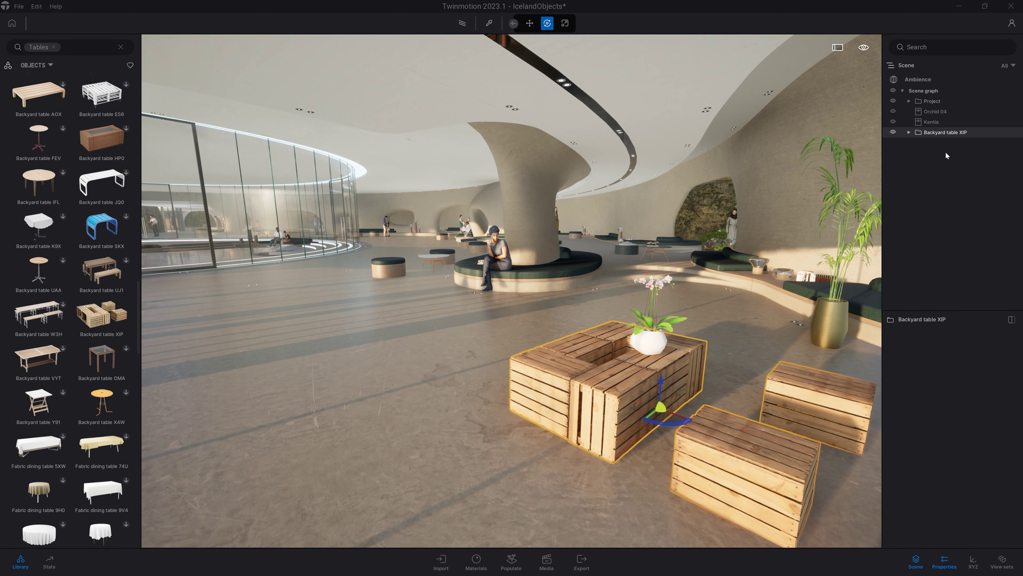
- Hide the Backyard table XIP container, show it again and clear the selection
click(893, 132)
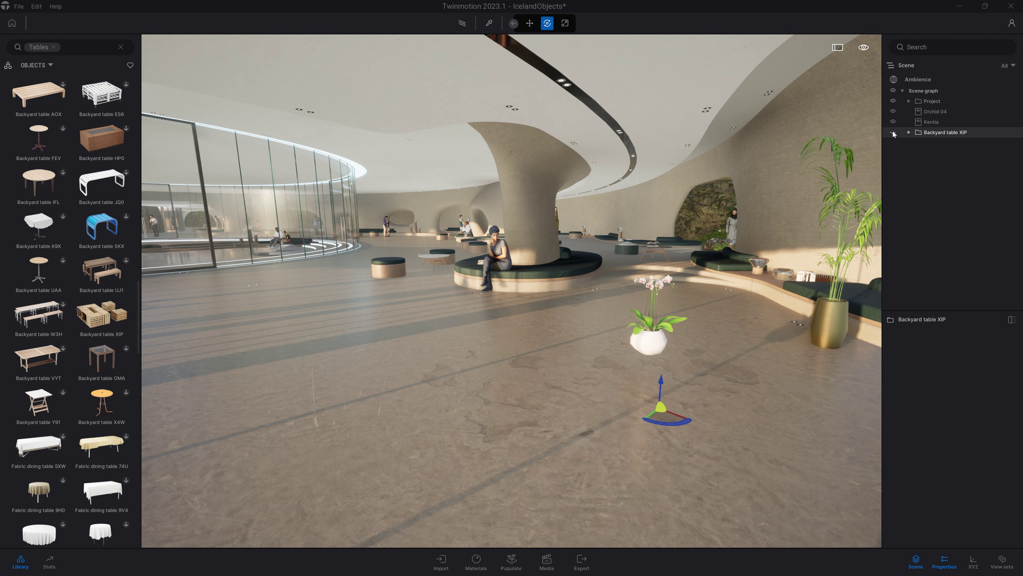
click(893, 132)
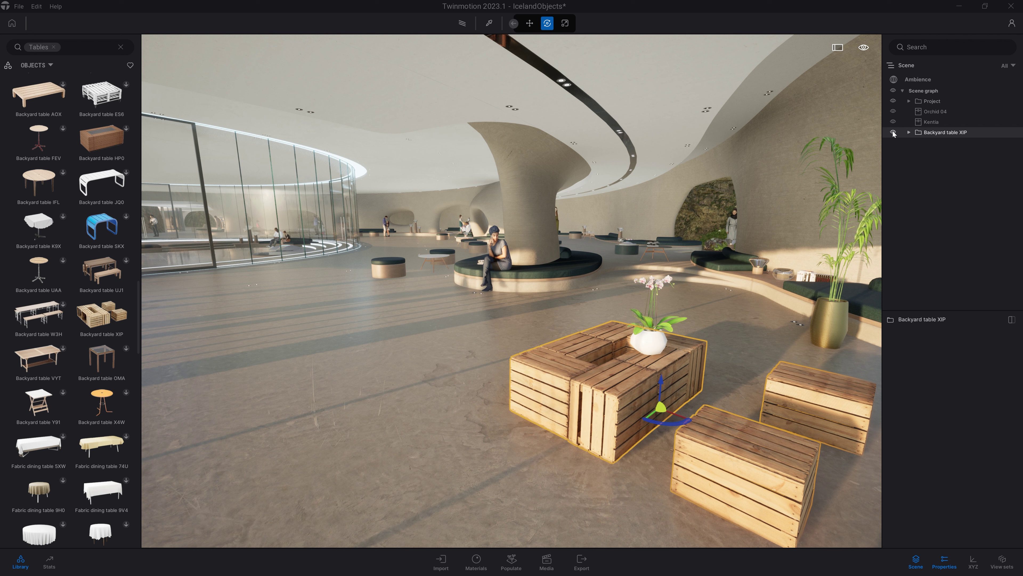
click(720, 295)
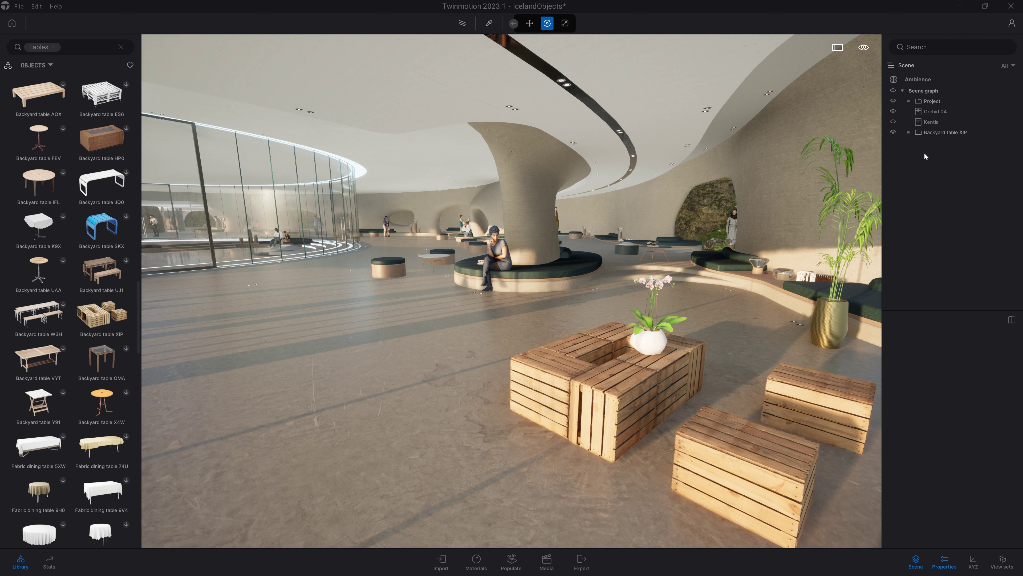
- Select the Backyard table XIP container and shift all its crates slightly across the floor
click(934, 136)
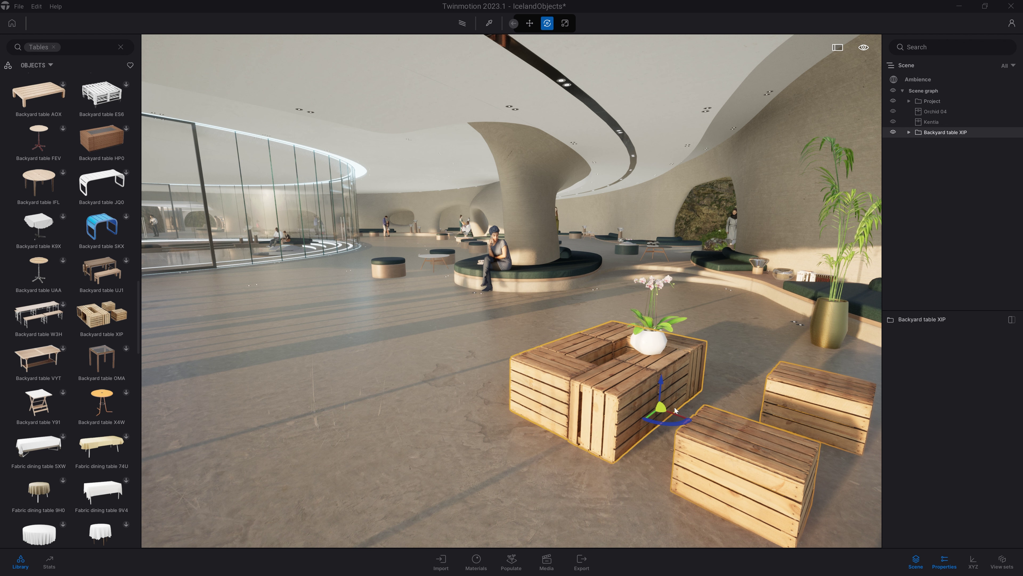
drag(675, 410, 660, 428)
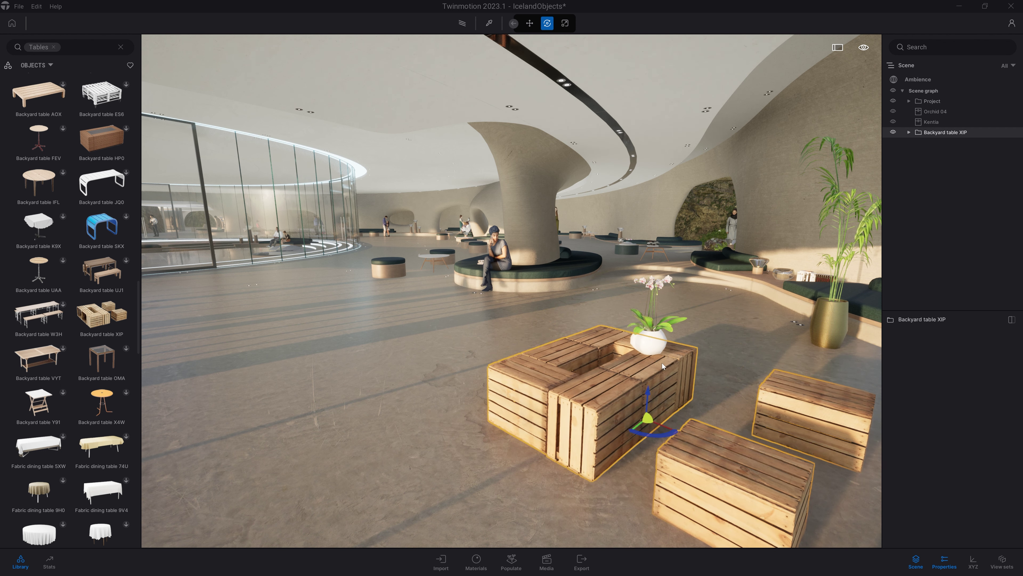
drag(666, 364, 788, 278)
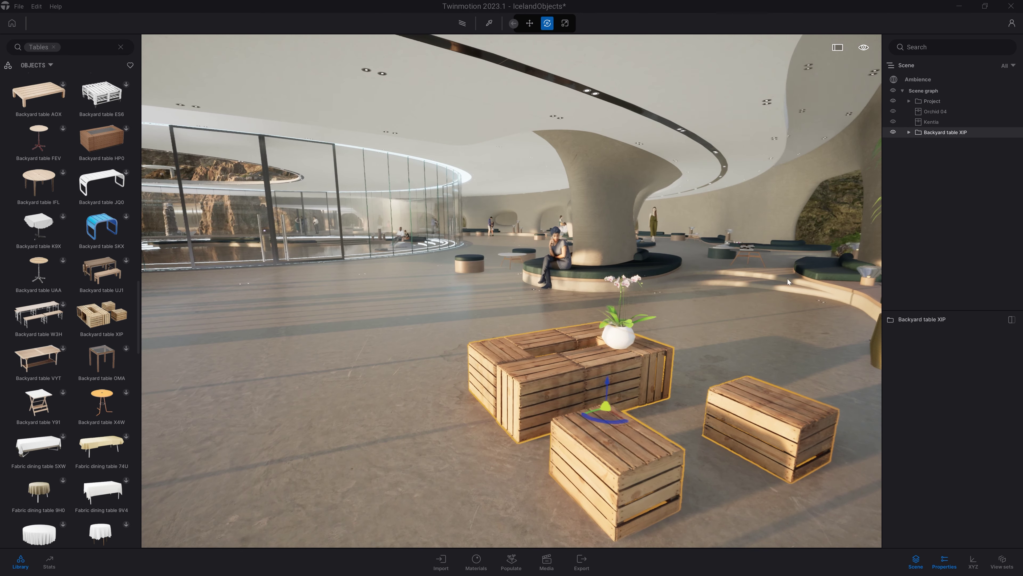
- Try nesting Orchid 04 inside the Backyard table XIP container, then undo it and collapse the container
click(935, 111)
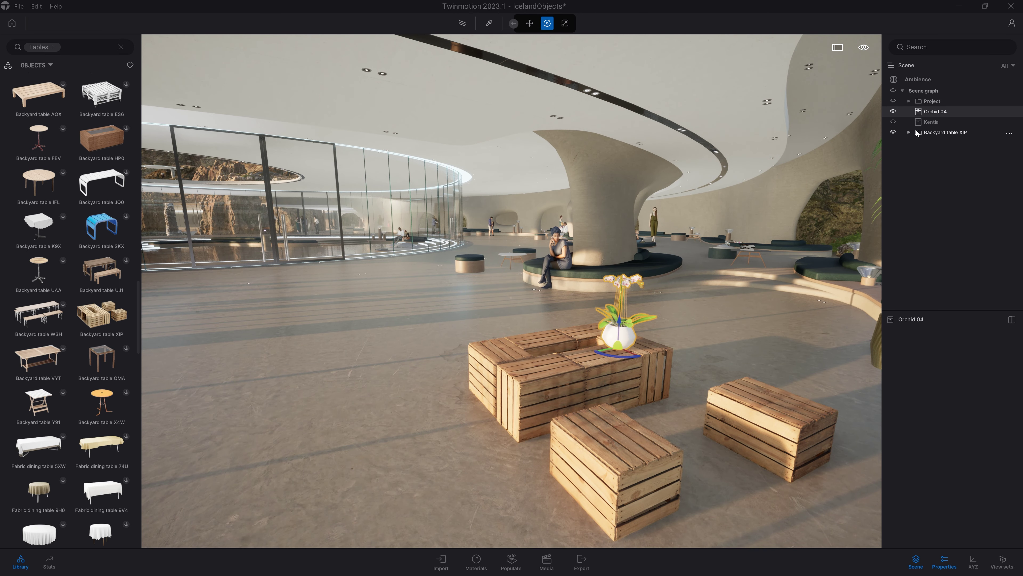
click(909, 132)
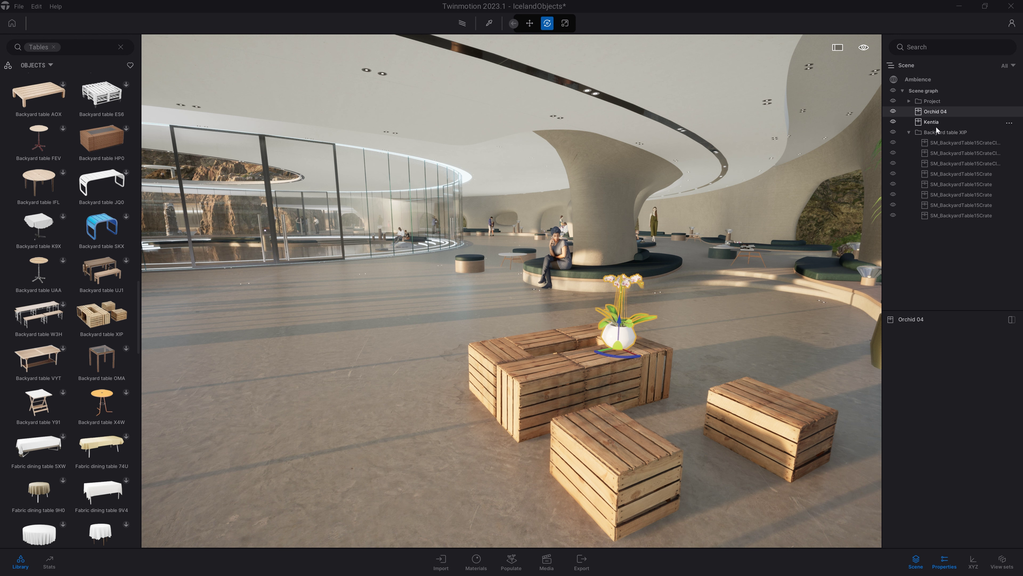
drag(927, 111, 933, 133)
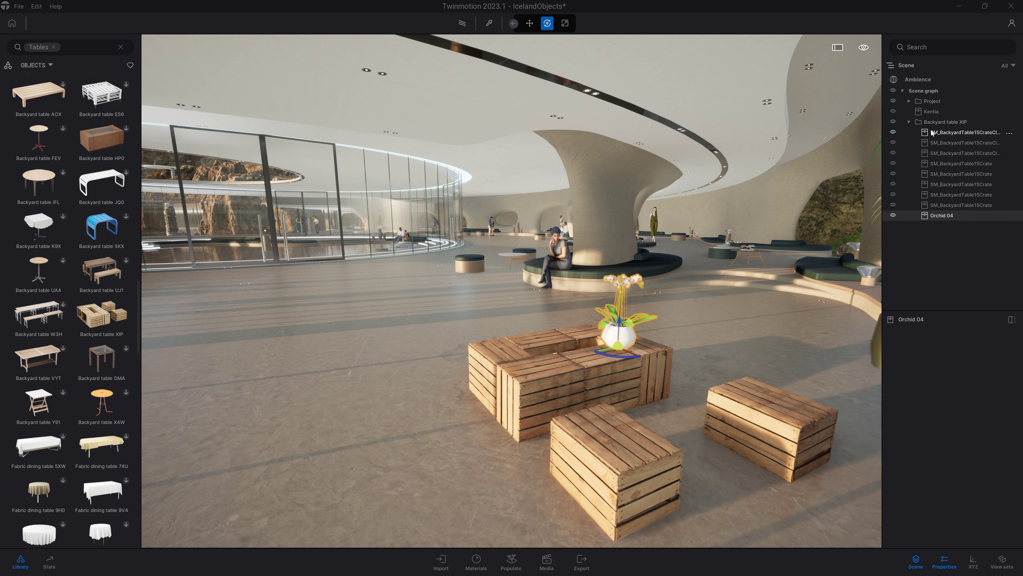
key(ctrl+z)
click(909, 132)
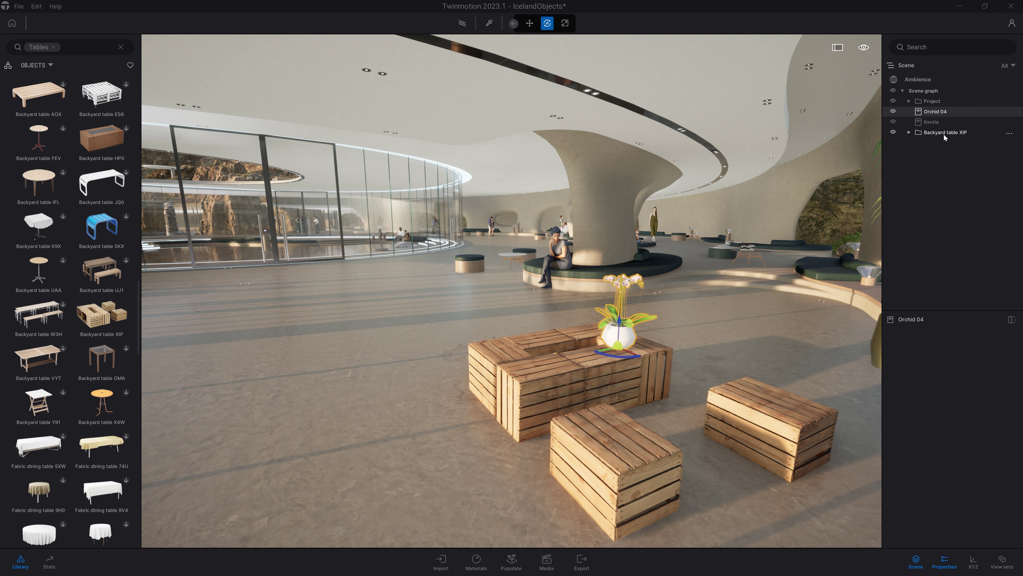
- Group Backyard table XIP and Orchid 04 in a new container named Container 01
click(933, 132)
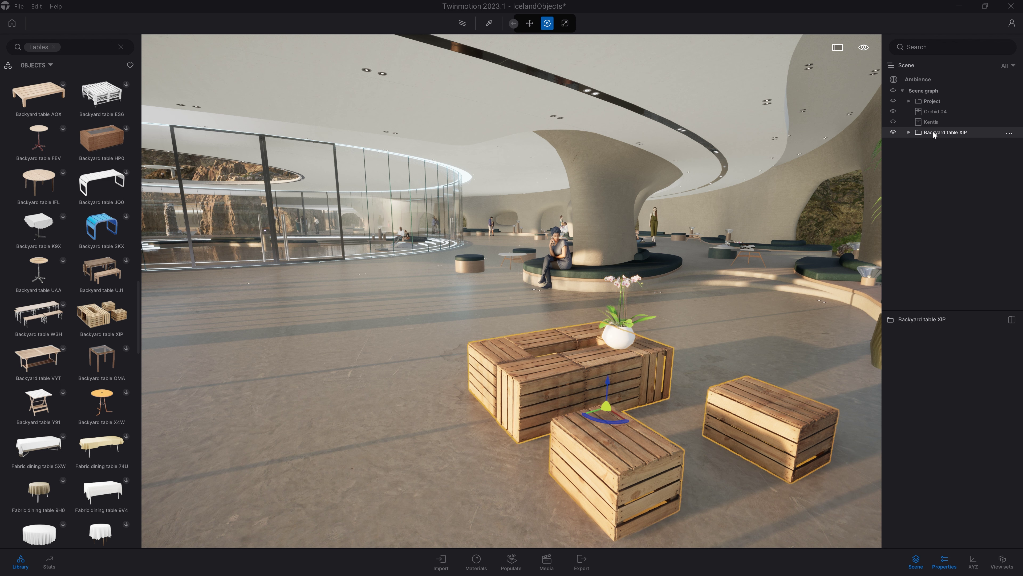
ctrl+click(934, 112)
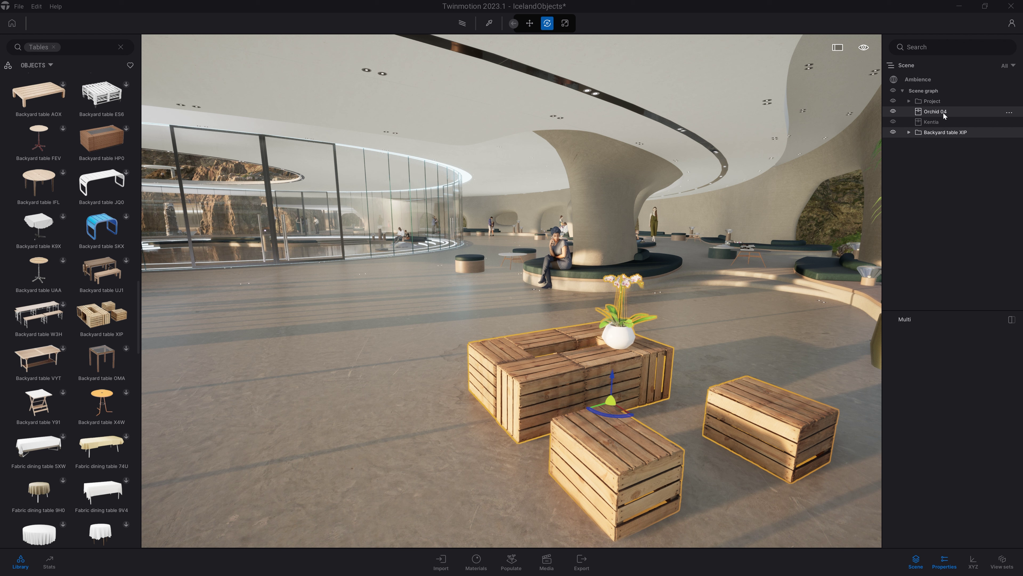
right_click(944, 113)
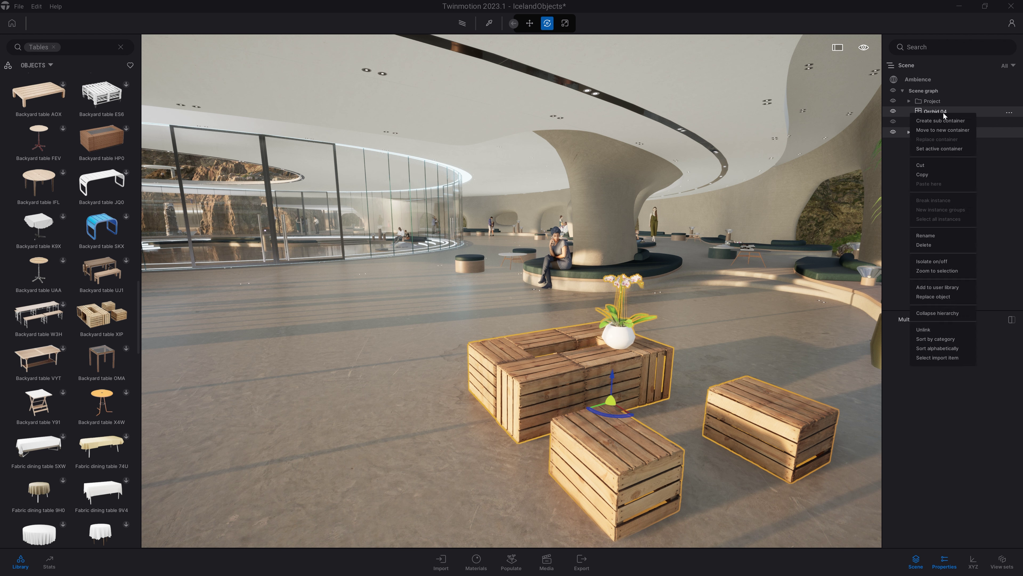
click(942, 130)
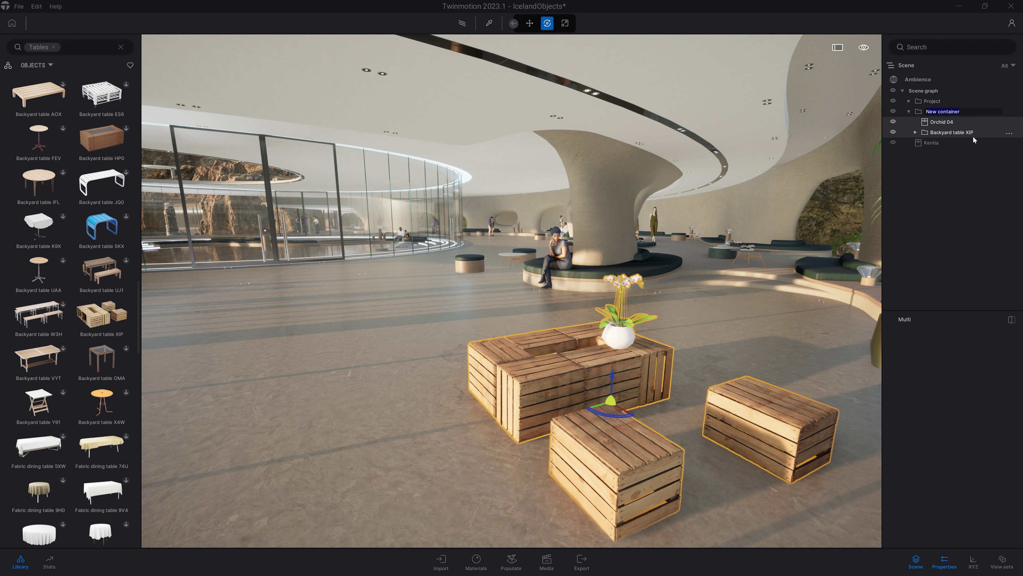
text(Container 01)
key(Return)
- Select Container 01 and reposition the crates and orchid together as one group
click(706, 228)
click(939, 111)
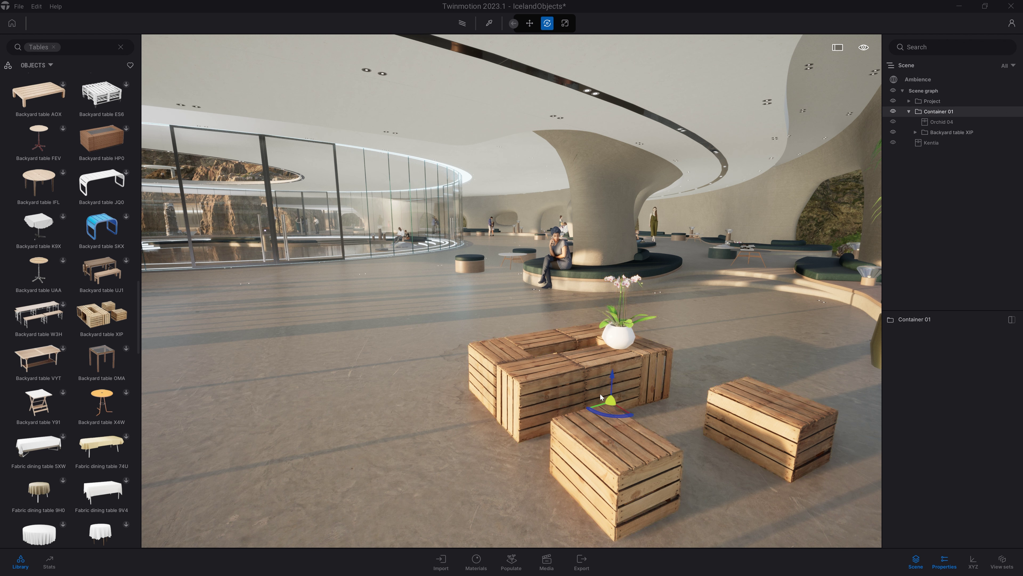
drag(613, 409, 639, 404)
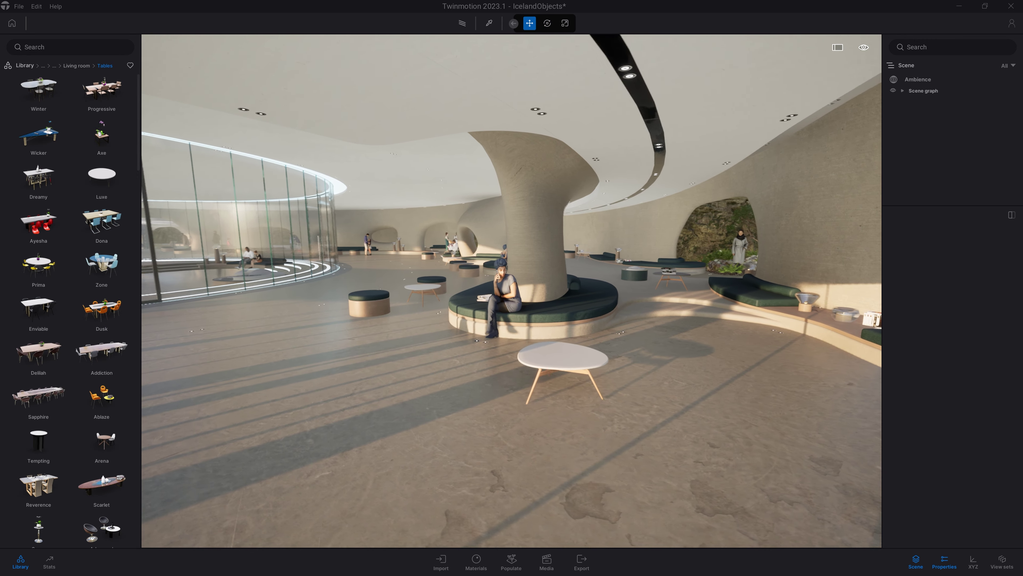
- Select the white low table in front of the round bench and filter the scene graph by "plastic low table"
shift+middle_drag(568, 358, 535, 353)
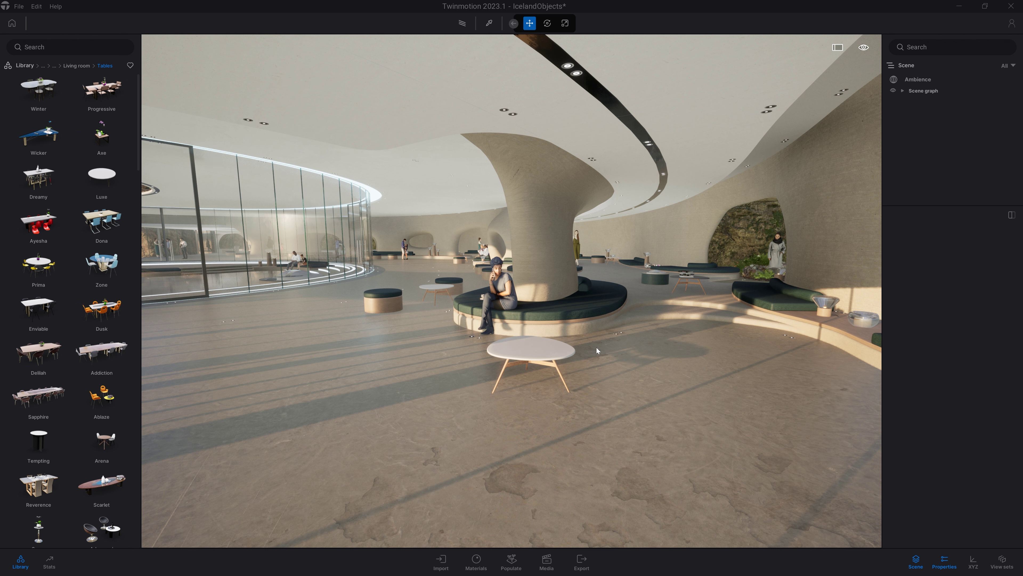
click(543, 350)
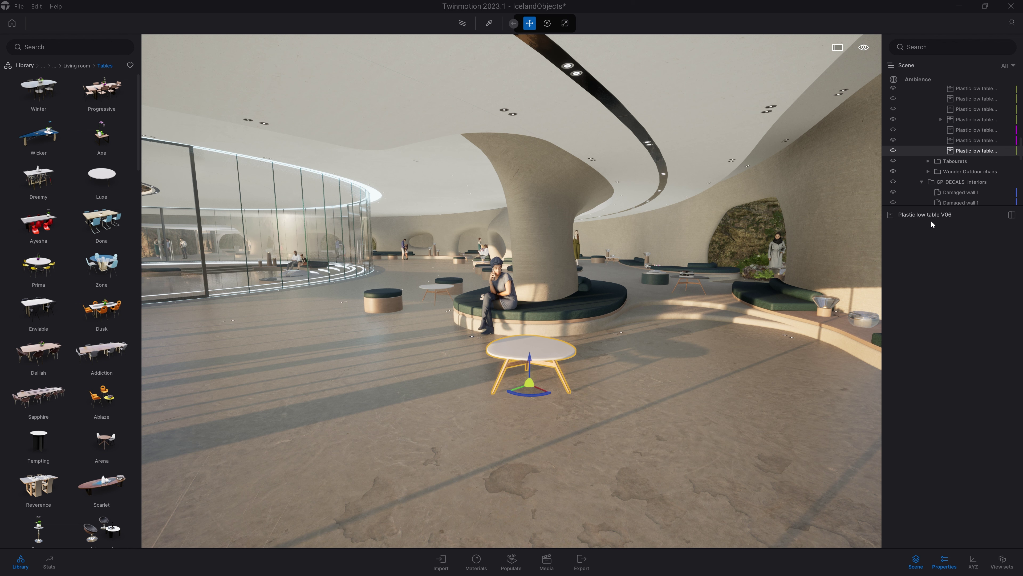
text(p)
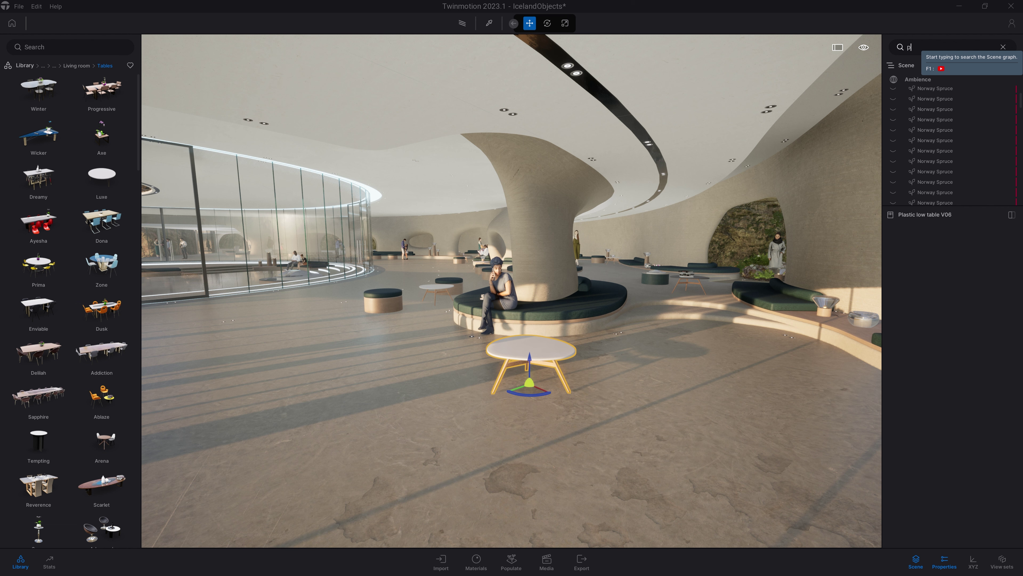
text(lastic low table)
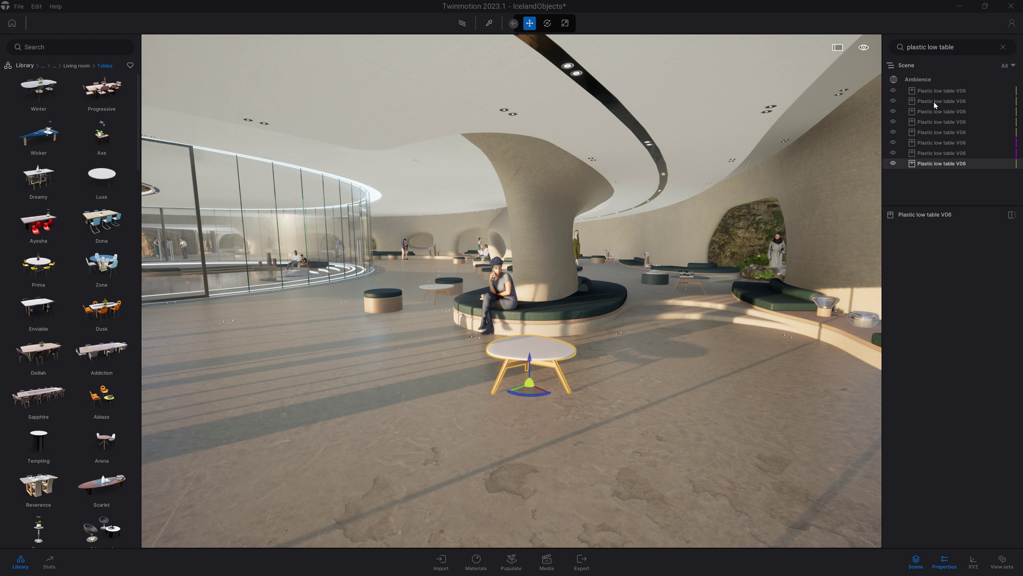
- Select every Plastic low table V06 in the filtered scene graph, from the first entry to the last
click(947, 186)
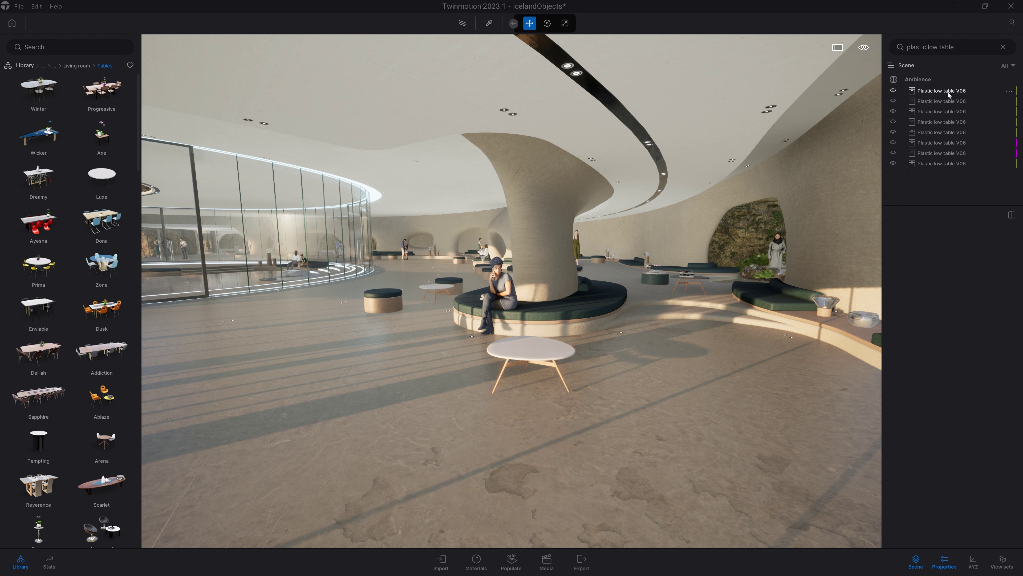
click(947, 92)
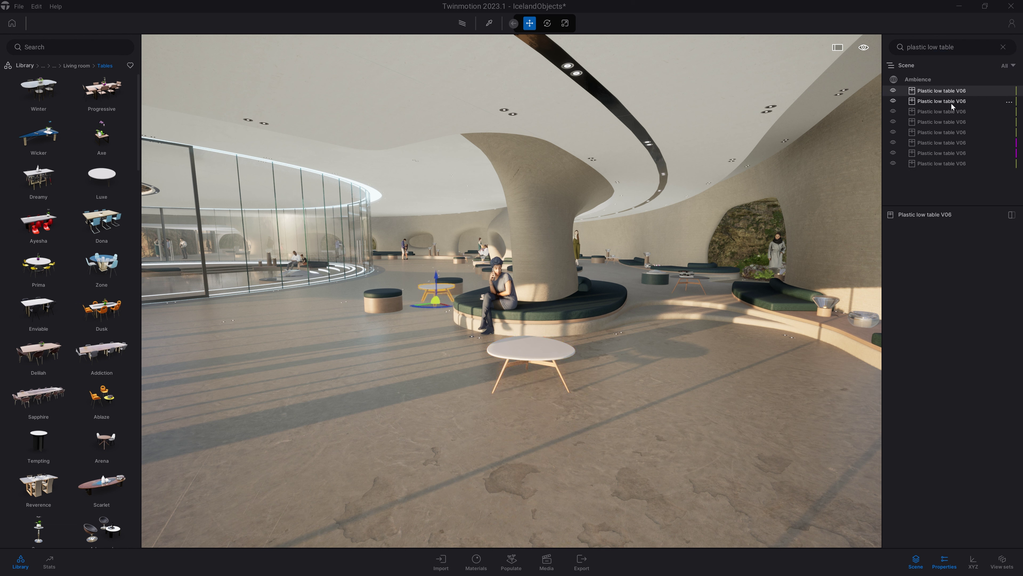
shift+click(951, 164)
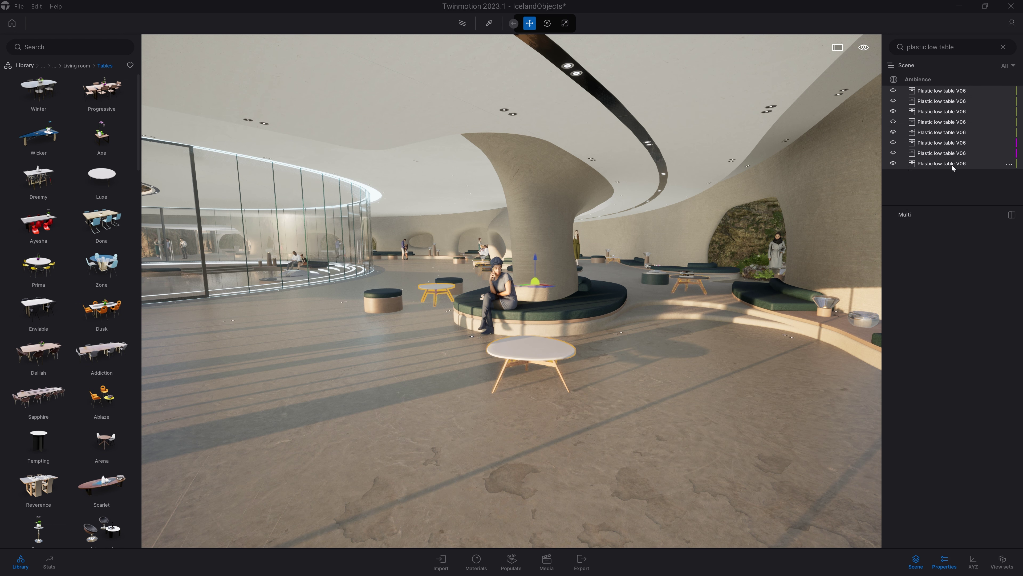
mouse_move(512, 288)
shift+middle_down()
mouse_move(631, 302)
mouse_move(522, 296)
shift+middle_up()
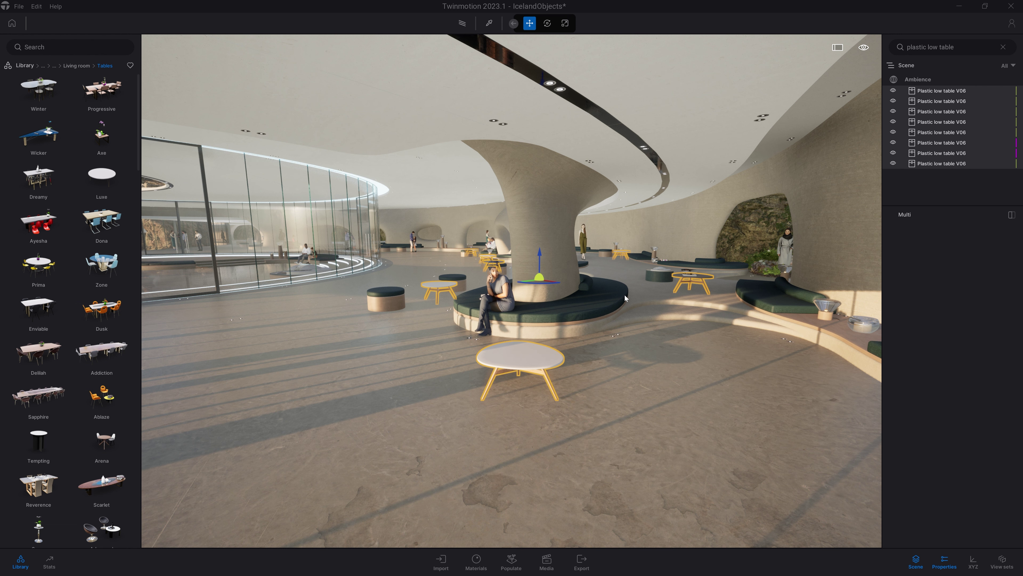
- Replace all the selected Plastic low table V06 objects with the Luxe table from the library
right_click(936, 124)
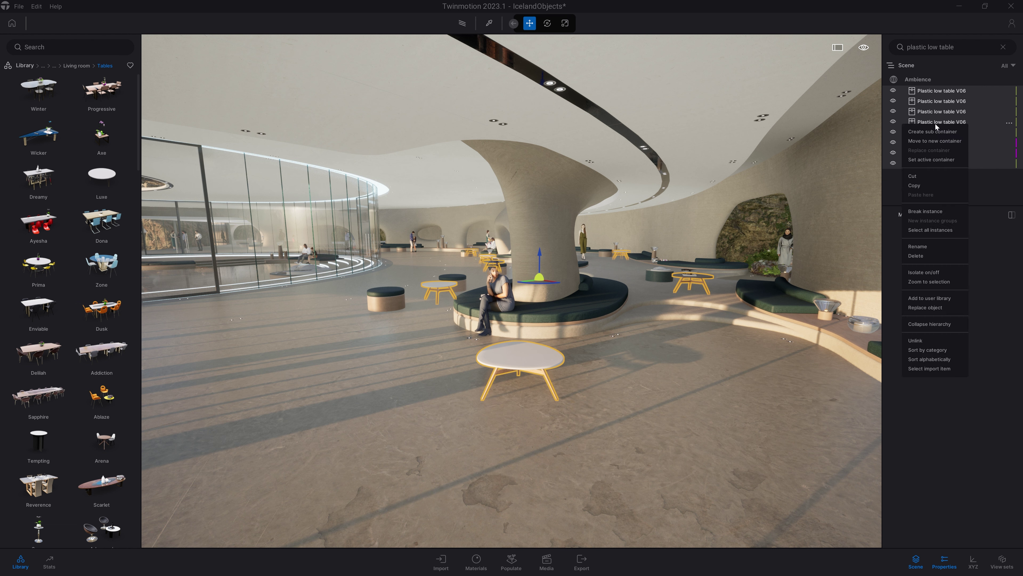
click(933, 308)
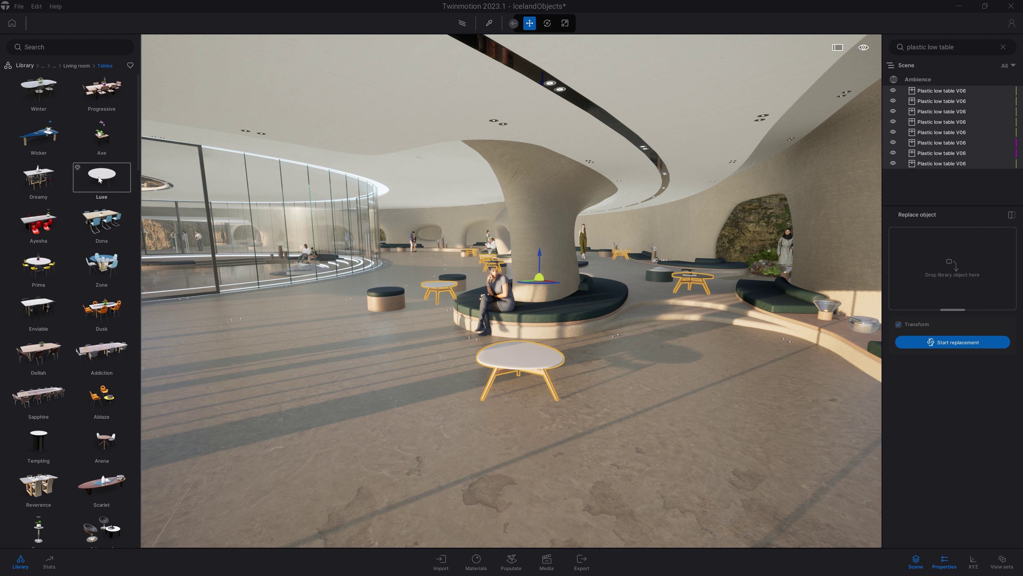
drag(101, 179, 964, 274)
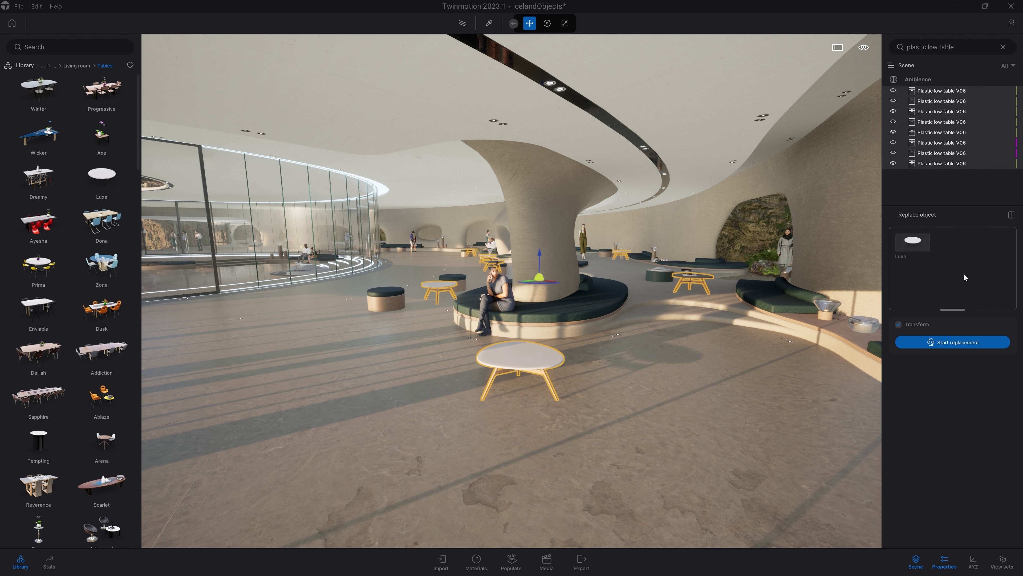
click(949, 344)
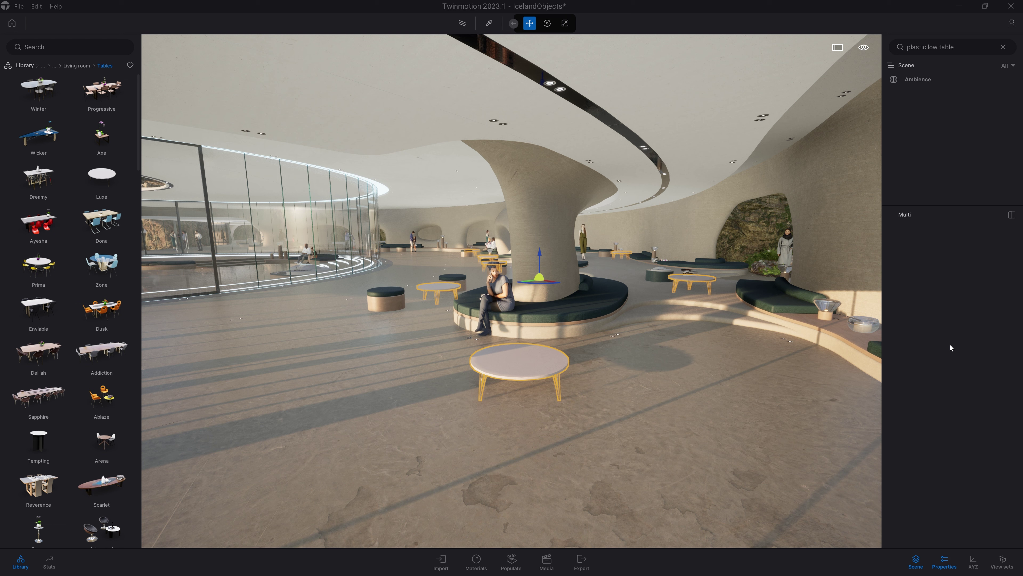
- Examine the replacement tables around the round bench from several viewpoints and clear the selection
right_drag(676, 349, 443, 387)
key(w)
key(Up)
key(w)
key(d)
drag(685, 387, 620, 356)
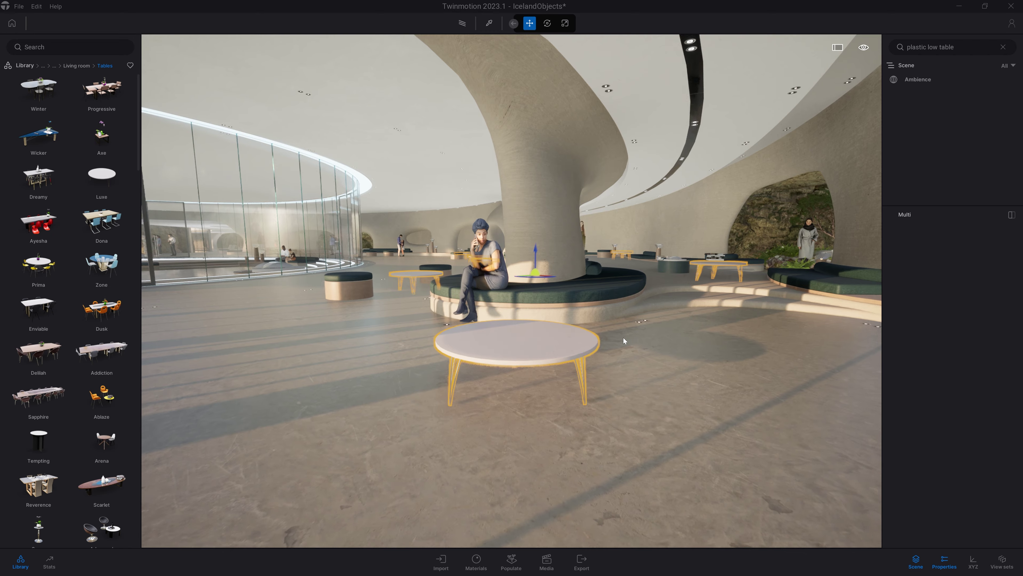
key(s)
mouse_move(623, 340)
right_down()
mouse_move(566, 341)
mouse_move(615, 337)
right_up()
key(e)
key(e)
key(s)
key(d)
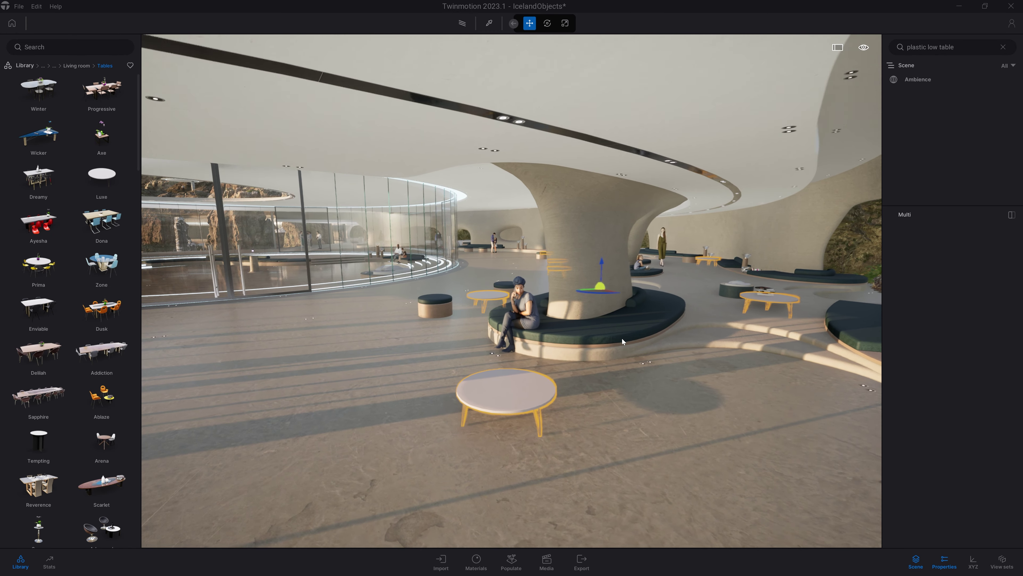
key(Escape)
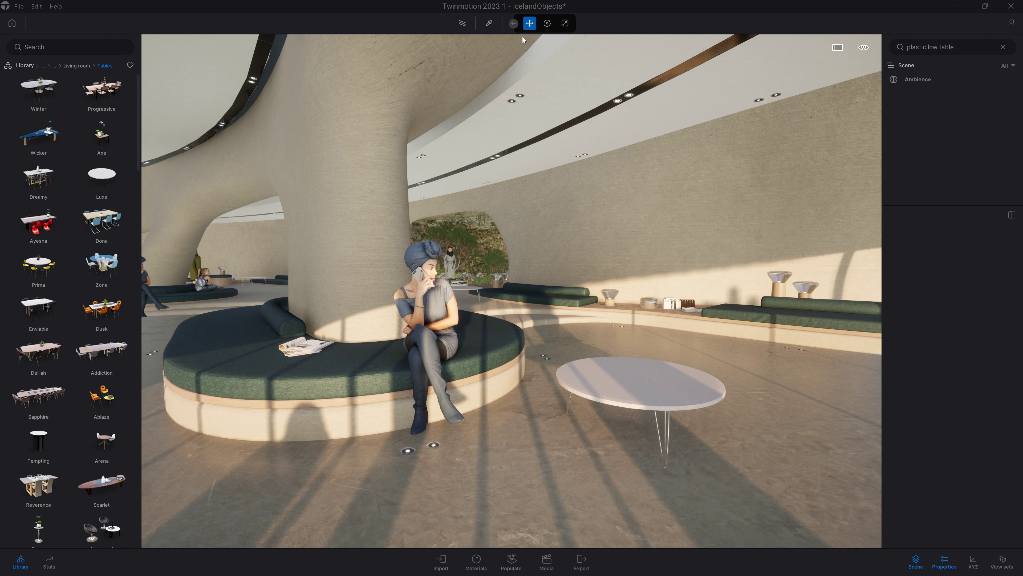
- Select the Luxe table near the seated woman, move it into the round bench without collision, and move it back out
click(513, 24)
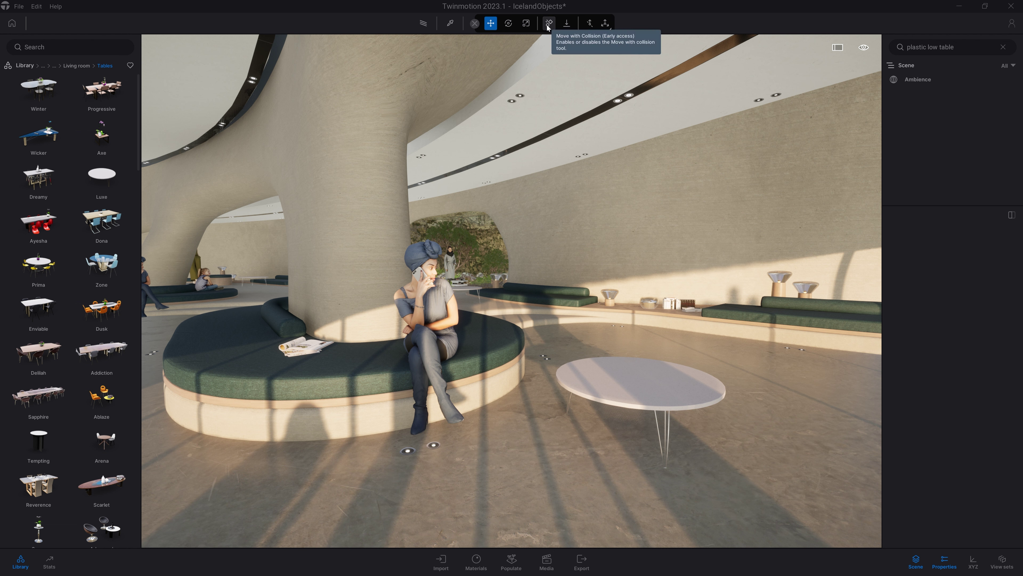
click(622, 378)
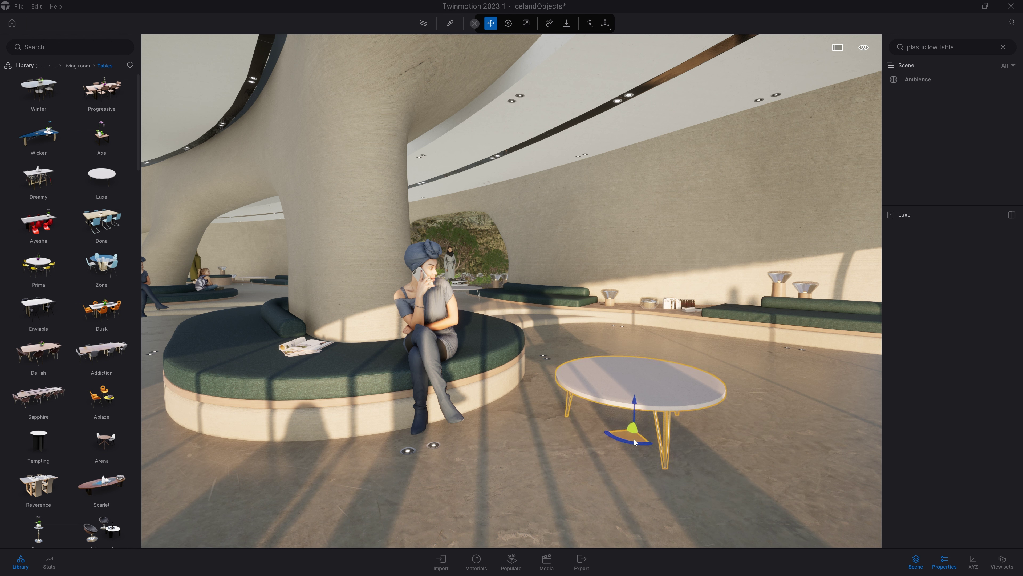
drag(634, 439, 516, 419)
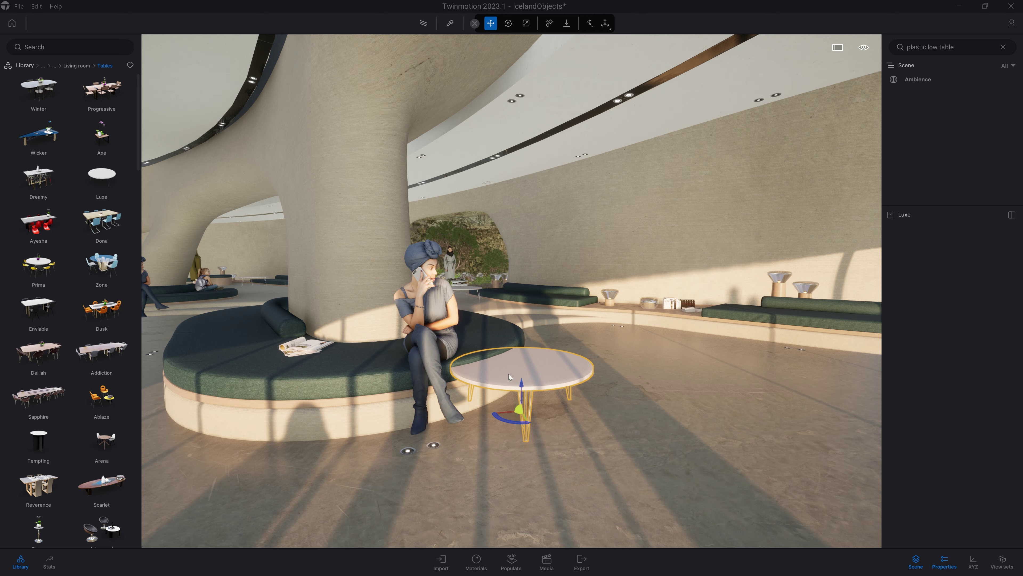
shift+middle_drag(508, 341, 536, 397)
drag(547, 430, 648, 436)
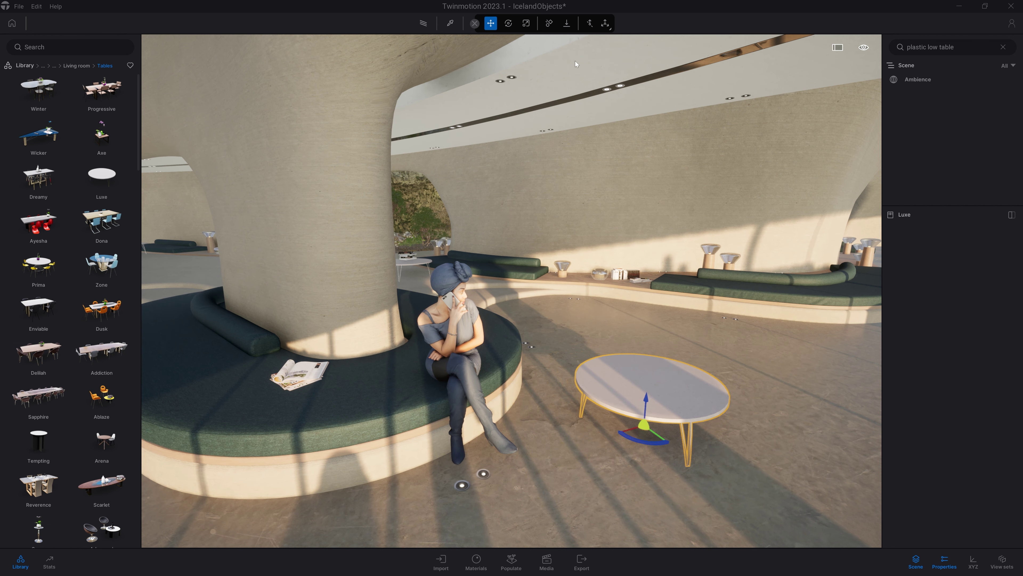
- Enable Move with Collision, push the Luxe table against the round bench, pull it away, and turn collision off
click(549, 24)
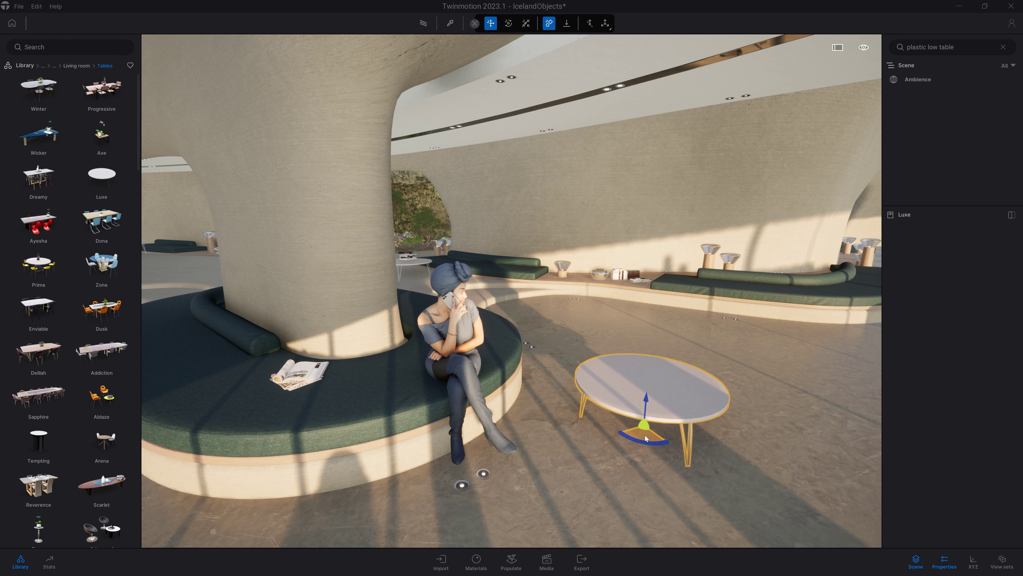
drag(643, 438, 544, 418)
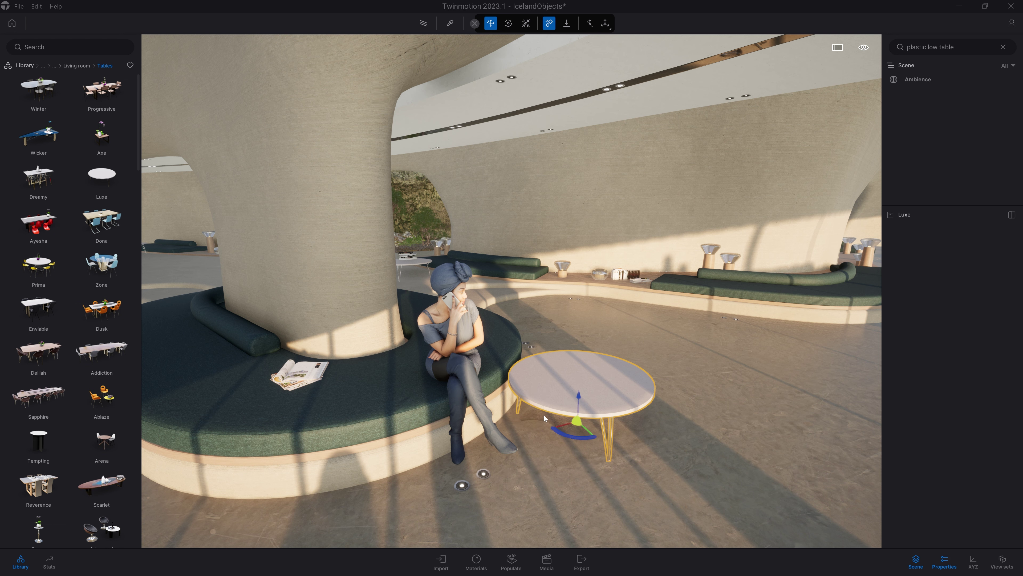
mouse_move(562, 393)
shift+middle_down()
mouse_move(604, 393)
mouse_move(563, 397)
shift+middle_up()
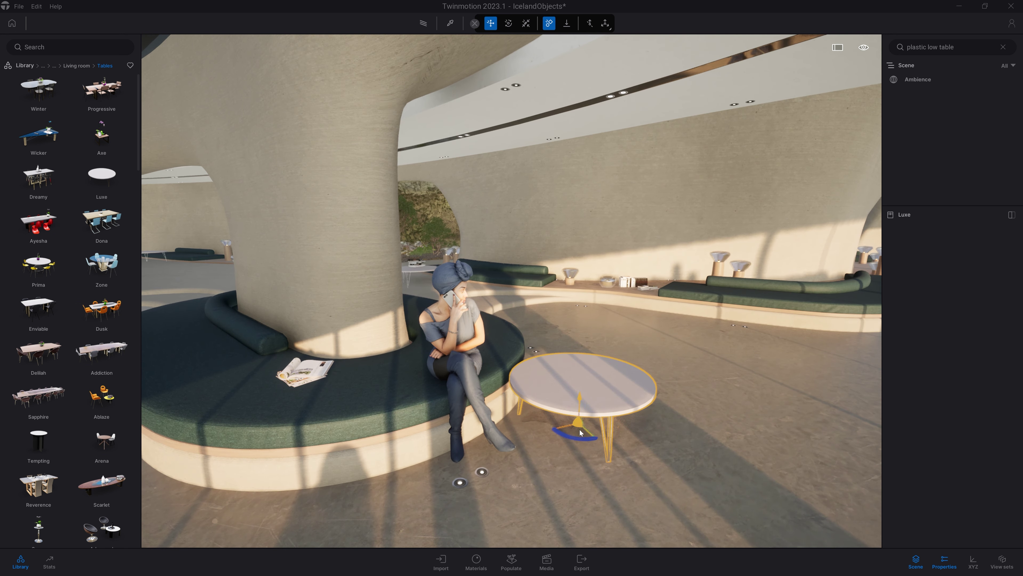
drag(569, 433, 655, 445)
shift+middle_drag(678, 405, 653, 405)
key(Escape)
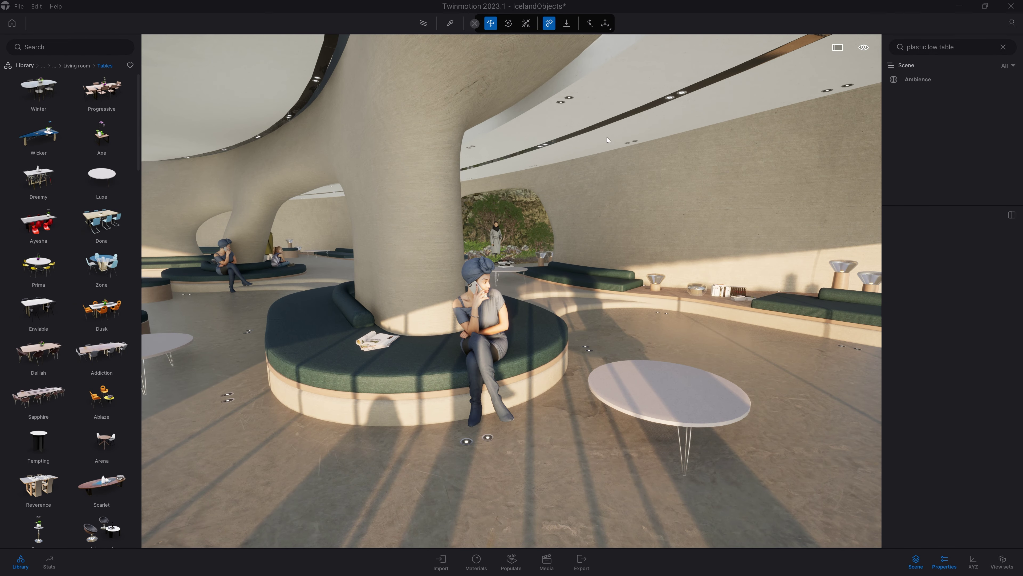
click(550, 24)
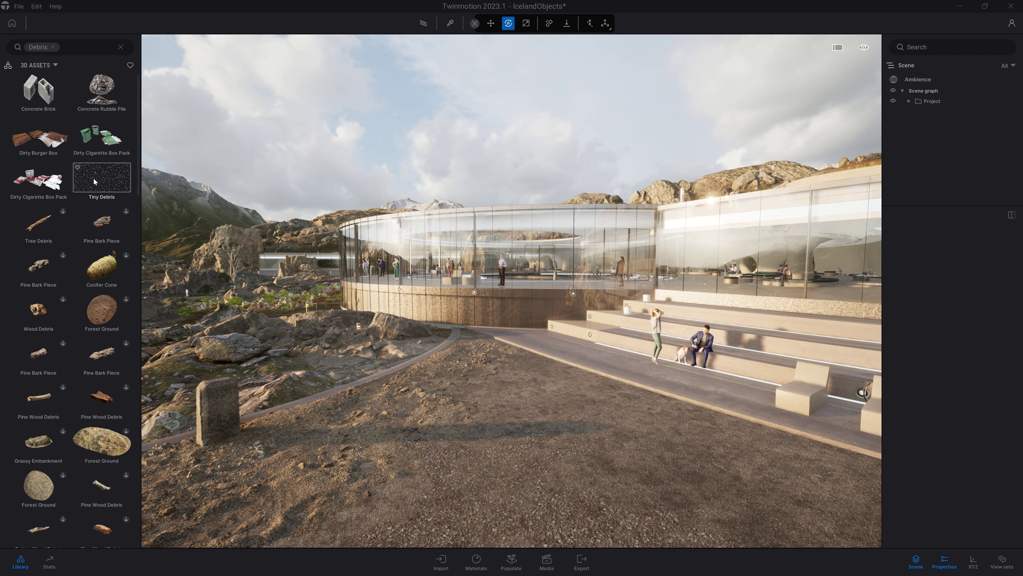
- Place Tiny Debris from the library on the gravel ground in front of the steps and inspect it
drag(96, 183, 461, 358)
drag(498, 397, 581, 434)
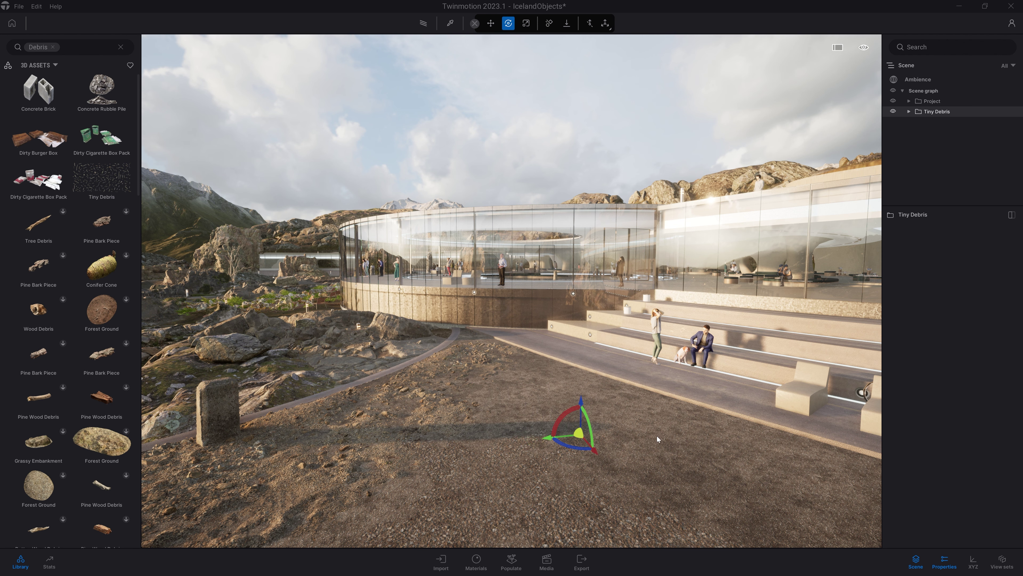
key(f)
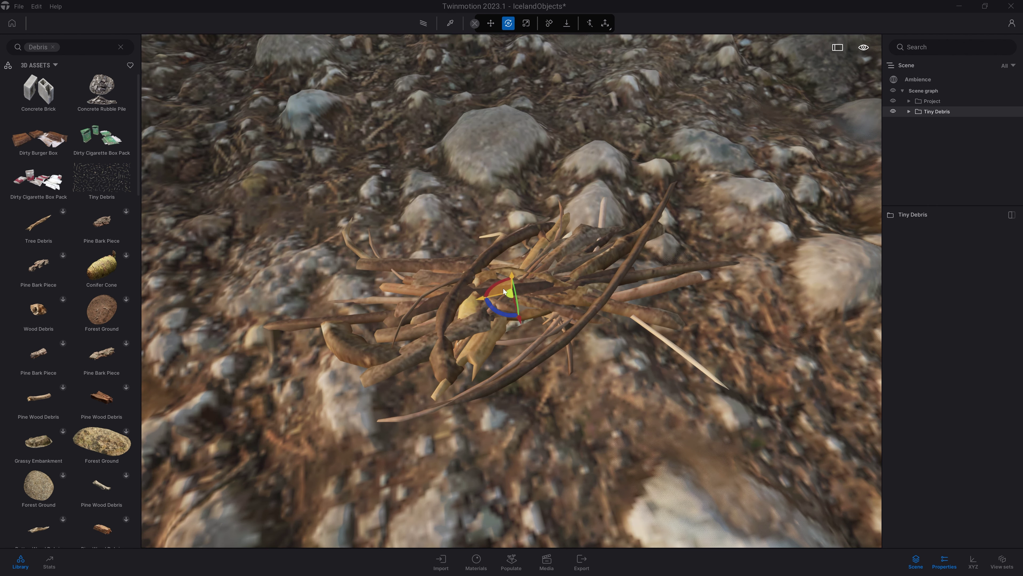
scroll(514, 325, down, 5)
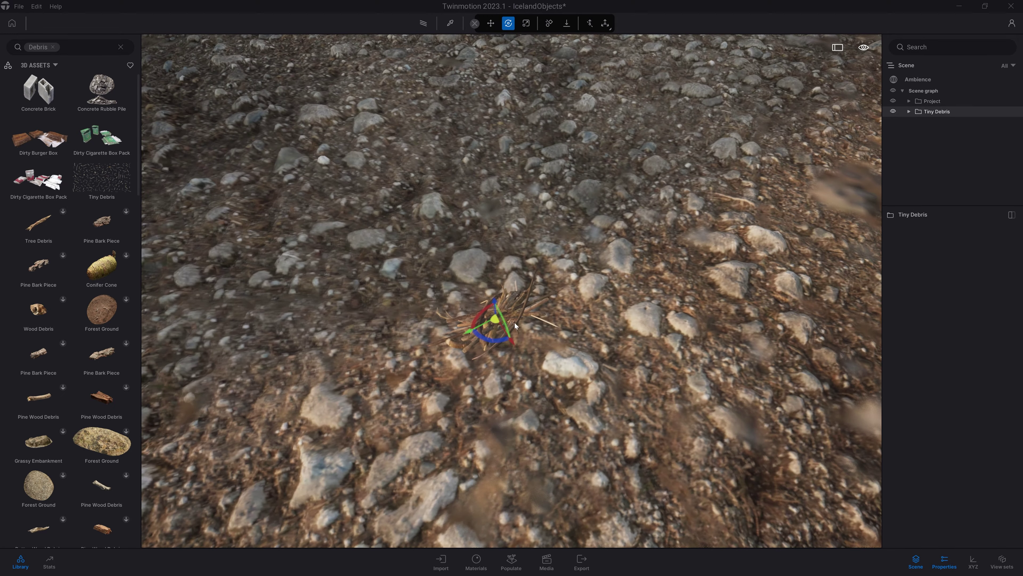
drag(515, 326, 531, 176)
shift+middle_drag(531, 175, 532, 145)
key(s)
right_drag(532, 146, 540, 47)
key(s)
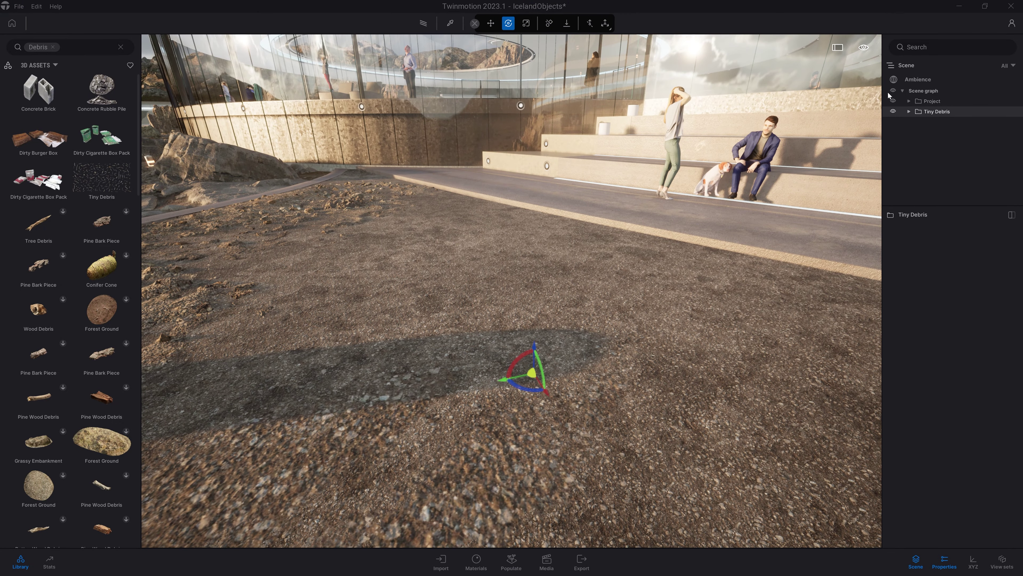
- Expand the Tiny Debris container in a full-height scene graph and select all of its pieces
click(909, 112)
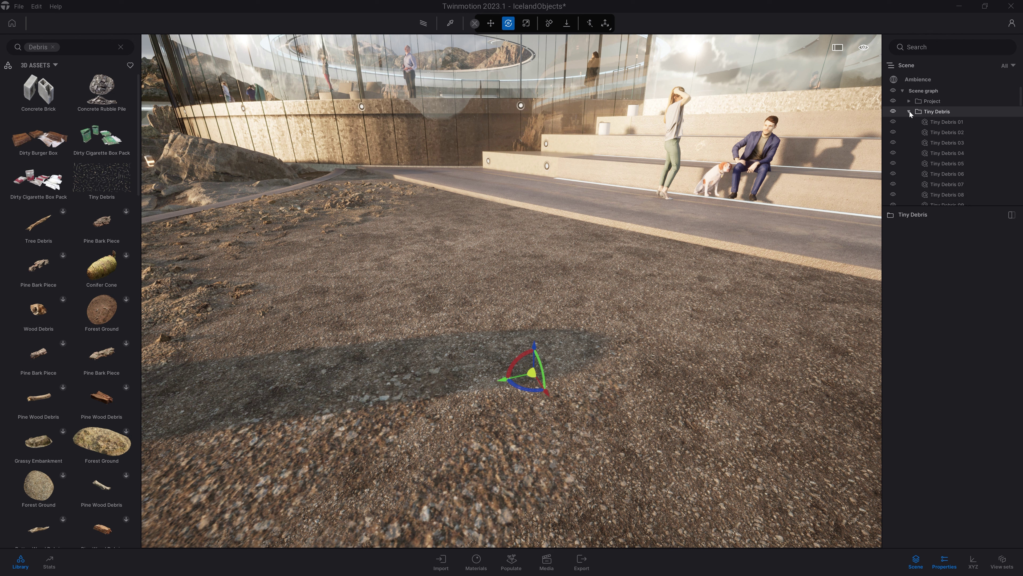
click(944, 560)
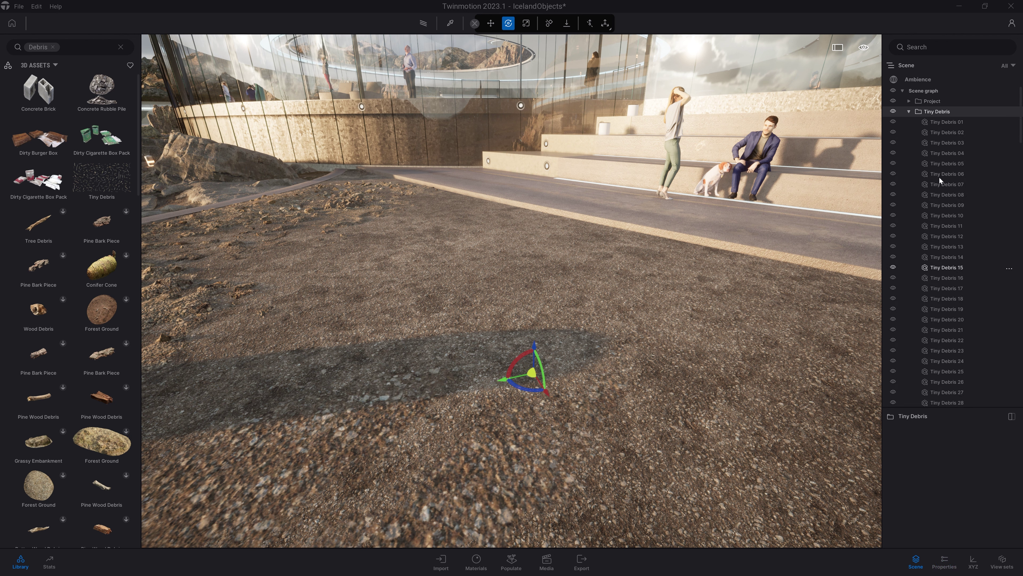
drag(1020, 136, 1021, 515)
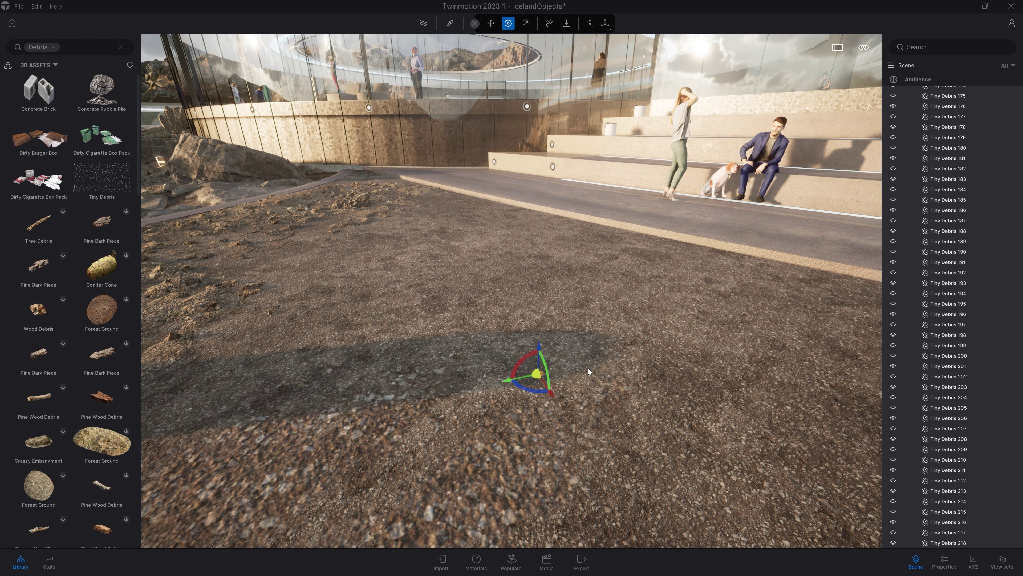
- Try switching between the Move, Rotate and Scale tools, and uniformly enlarge the selected Tiny Debris pieces
key(r)
key(w)
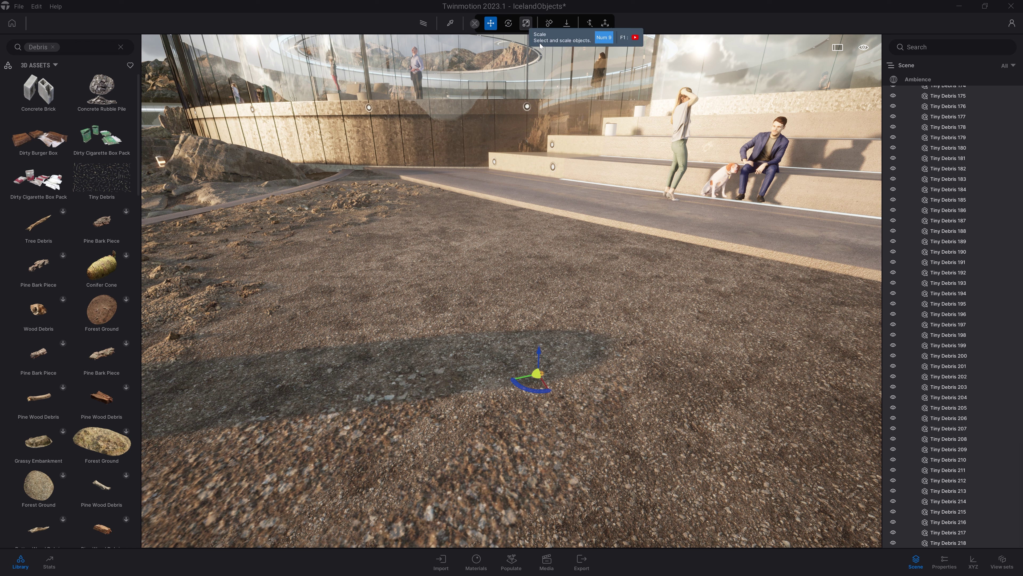
key(e)
key(r)
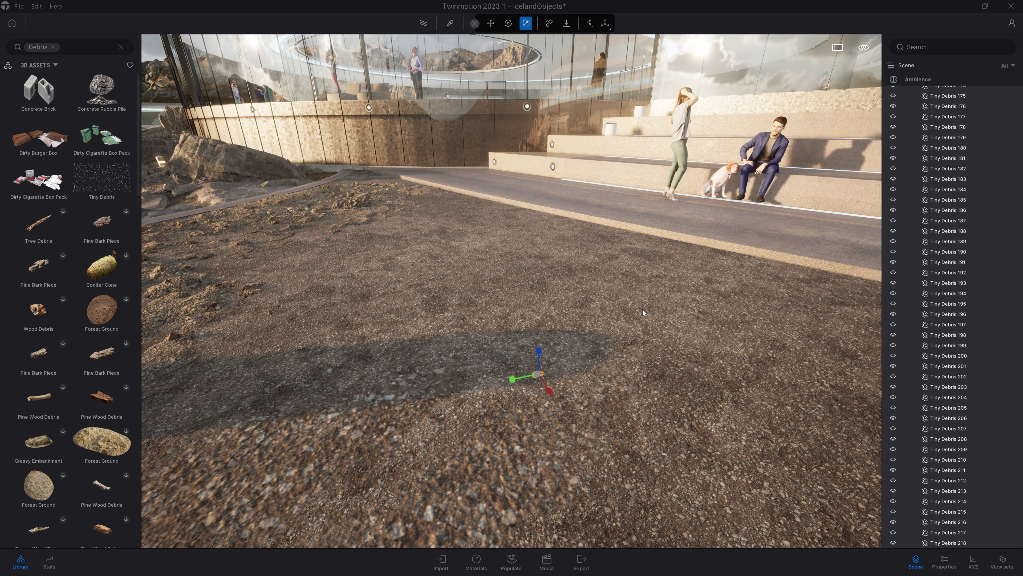
key(KP_7)
key(KP_8)
key(KP_9)
key(KP_7)
key(KP_8)
key(KP_9)
drag(543, 379, 556, 278)
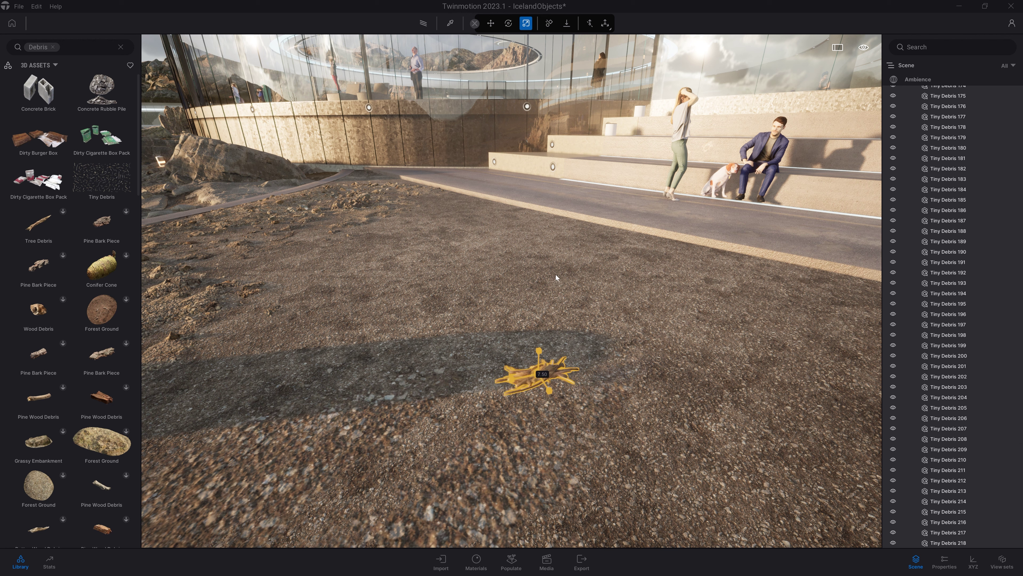
- Raise the enlarged debris pile vertically above the gravel with the Rotate tool's gizmo active
key(KP_7)
key(KP_8)
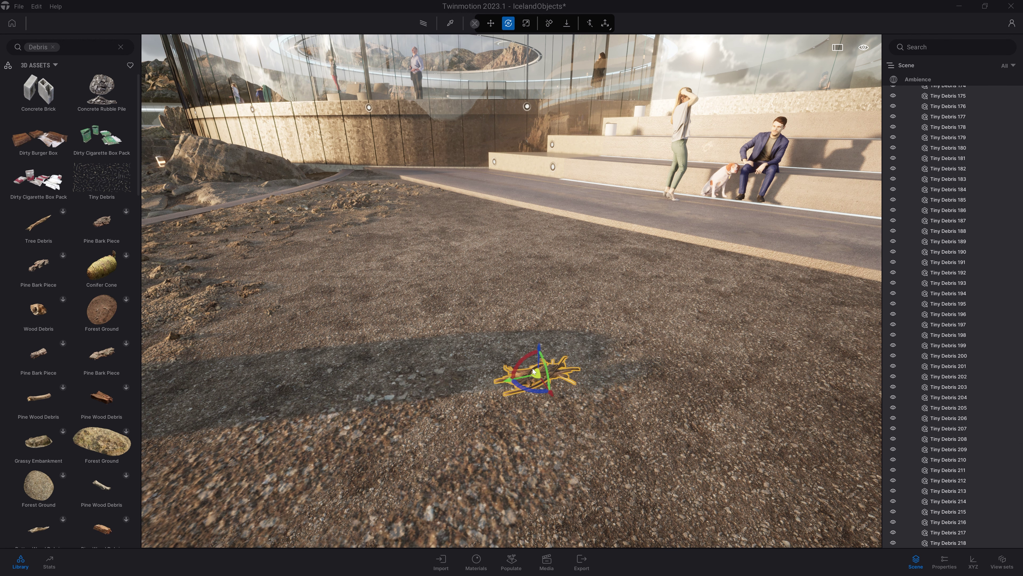
drag(539, 350, 546, 171)
right_drag(623, 298, 678, 266)
key(s)
scroll(653, 318, down, 5)
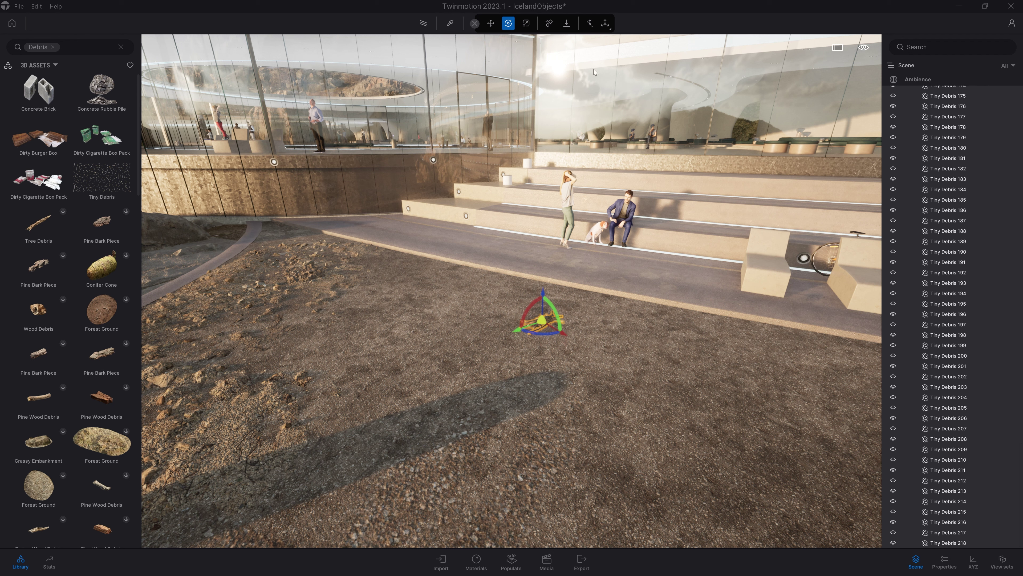
- Drop the debris onto the gravel with the gravity tool, clear the selection, and turn gravity off
click(566, 23)
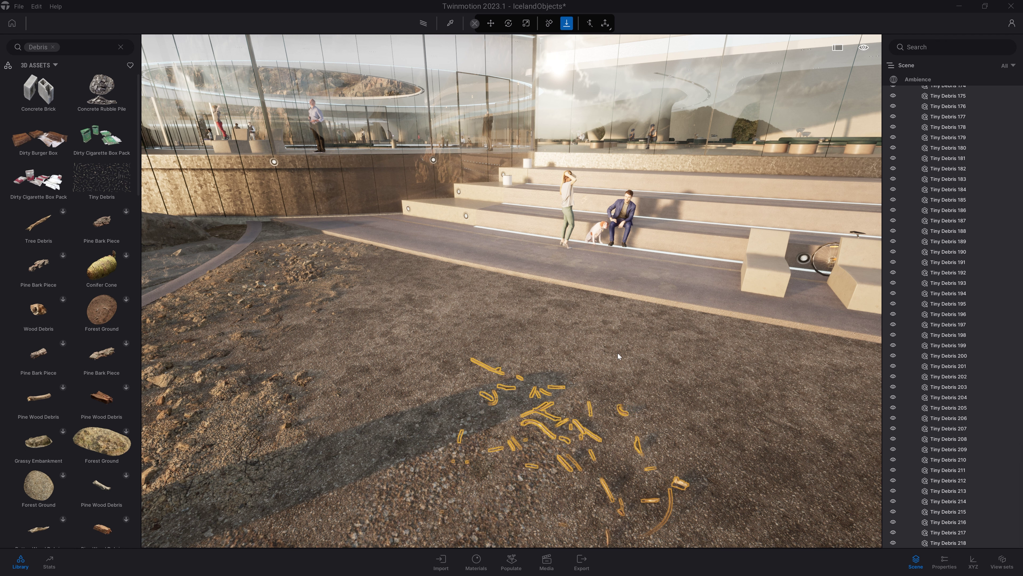
key(Escape)
right_drag(621, 385, 687, 463)
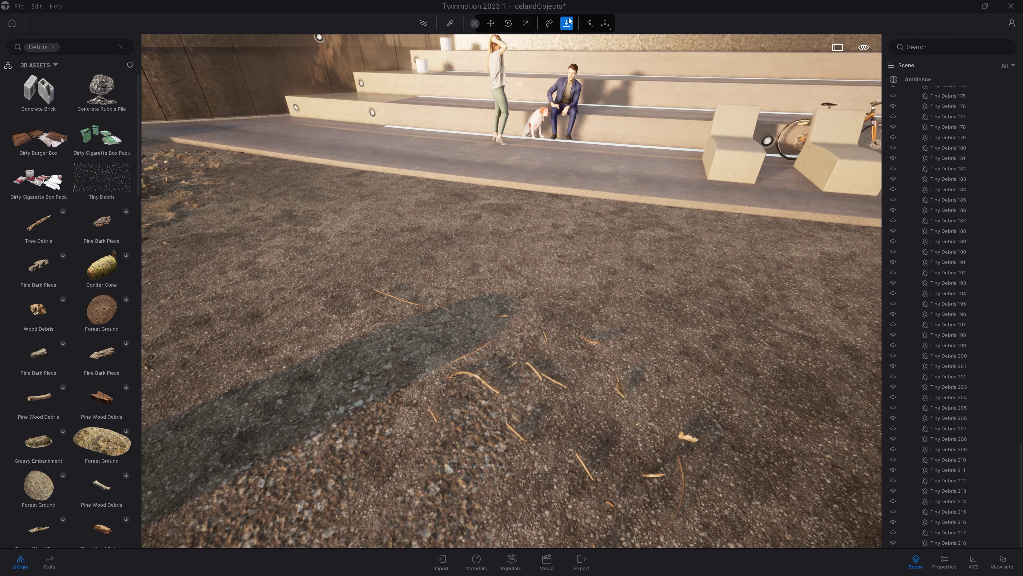
click(569, 23)
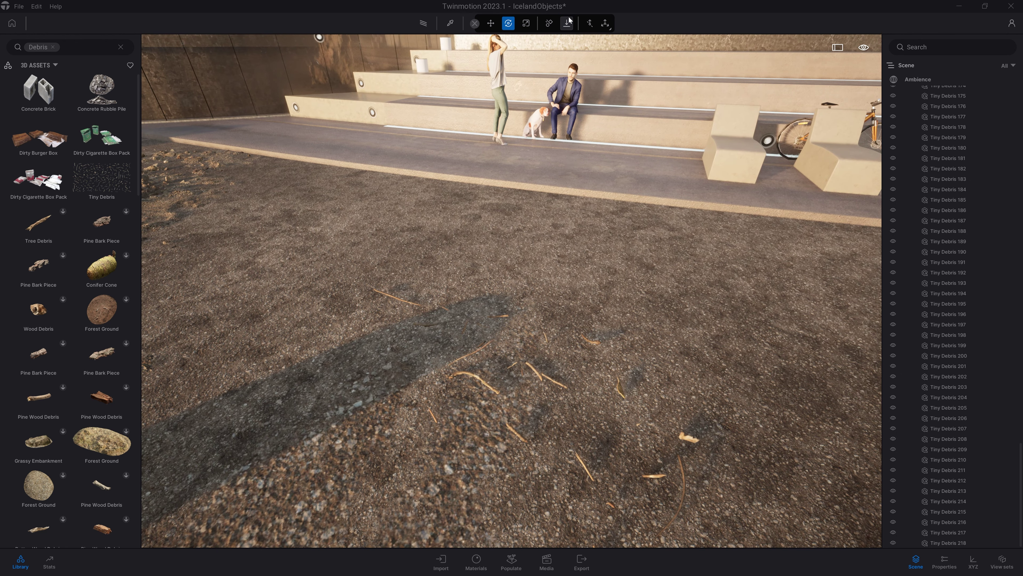
- Reselect the Tiny Debris pieces and move them across the gravel toward the far end near the curved path
shift+middle_drag(582, 305, 511, 258)
scroll(511, 290, down, 3)
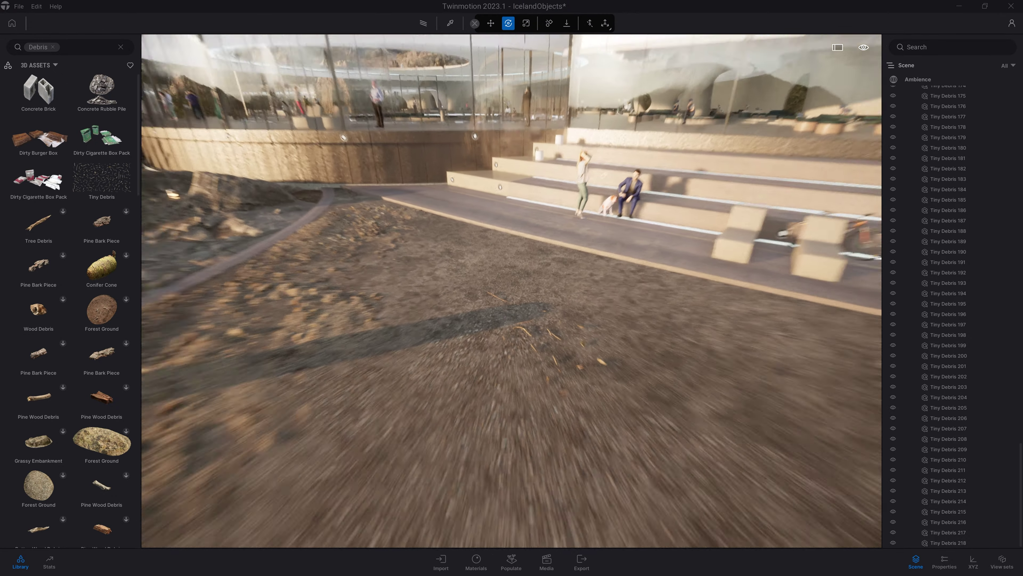
scroll(610, 322, down, 3)
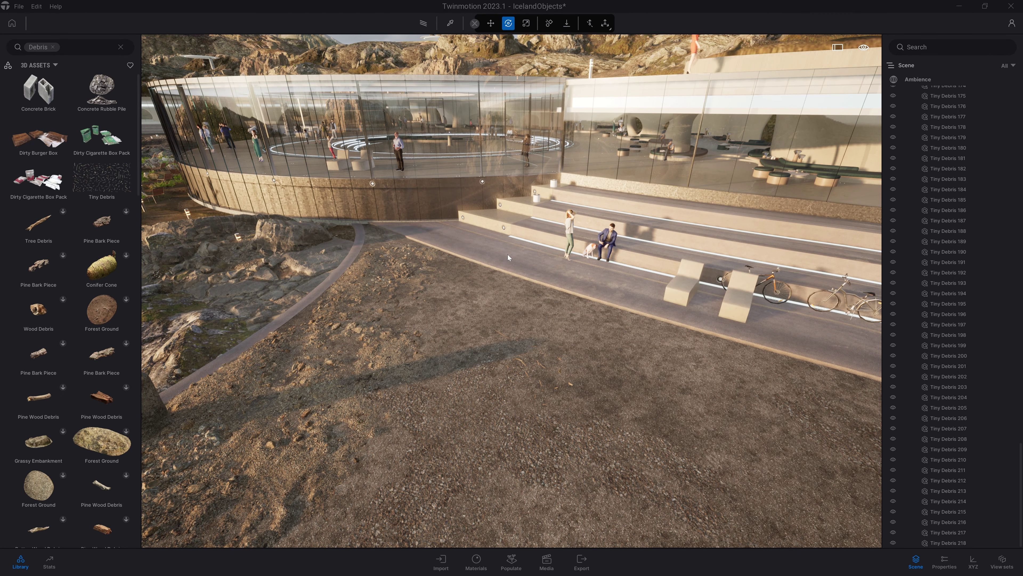
click(507, 256)
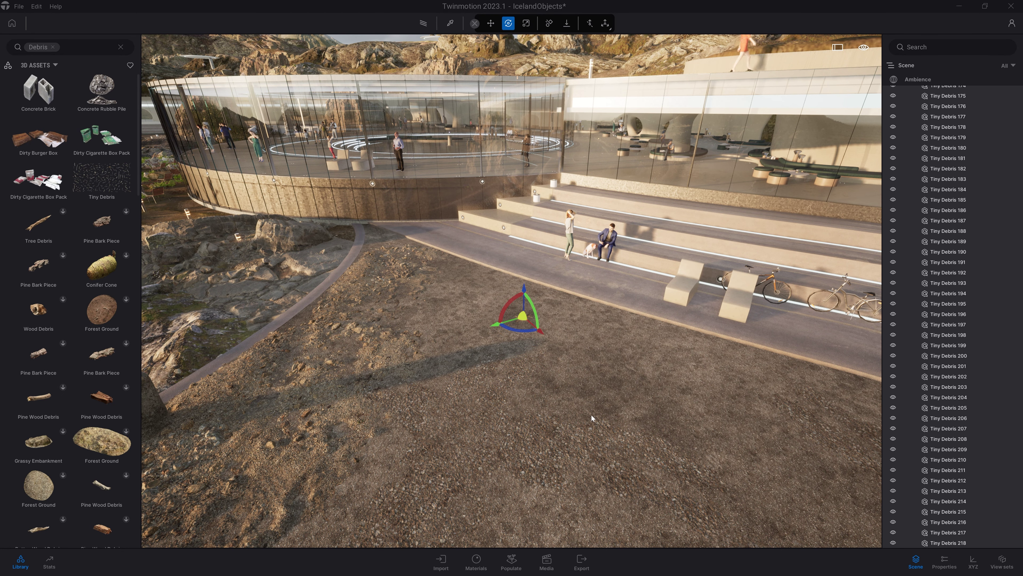
drag(525, 326, 427, 269)
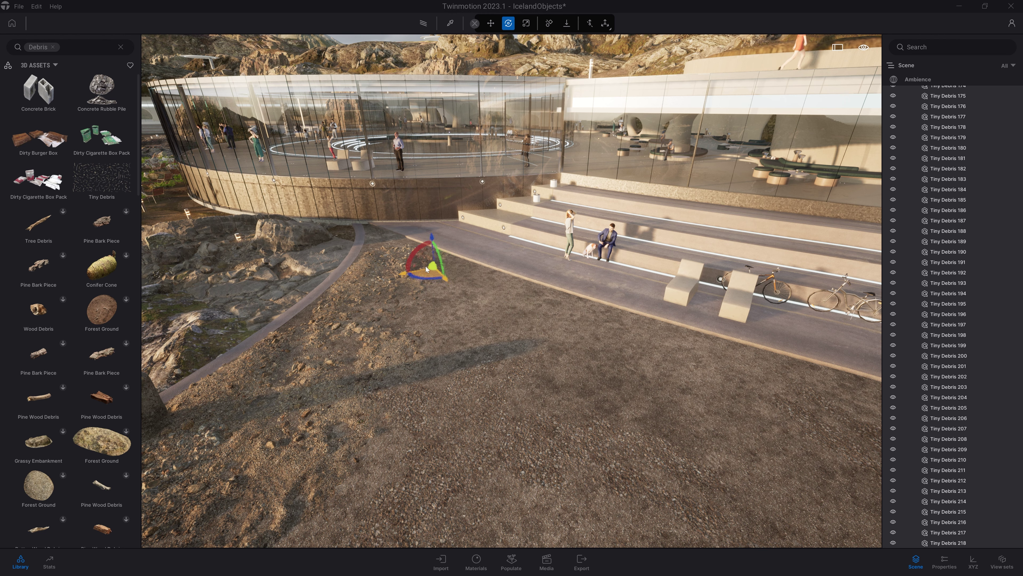
- Lift the Tiny Debris pieces over the paved path beside the steps and drop them with the gravity tool
right_drag(552, 346, 494, 288)
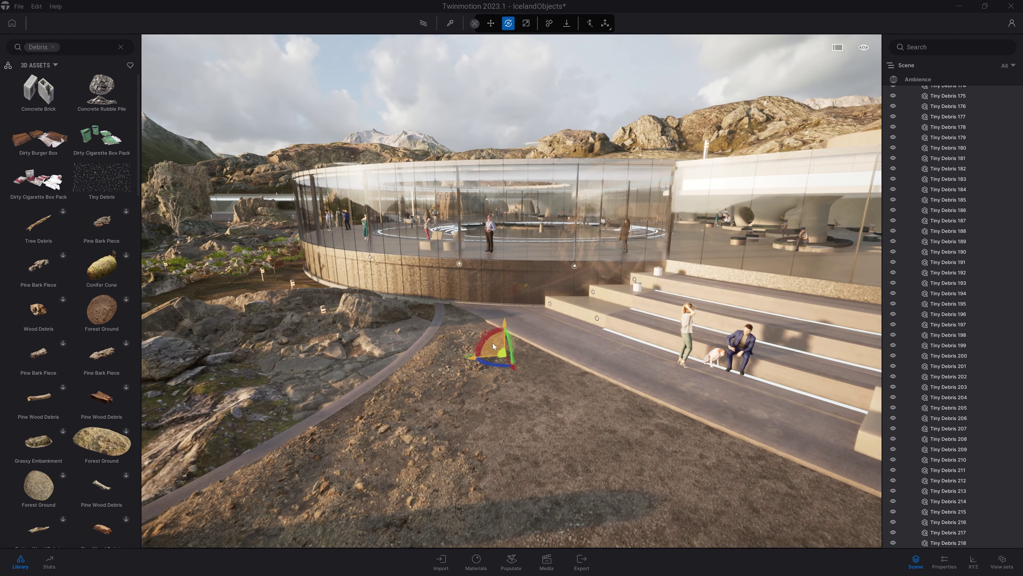
drag(494, 343, 533, 300)
right_drag(533, 299, 538, 386)
drag(536, 362, 557, 288)
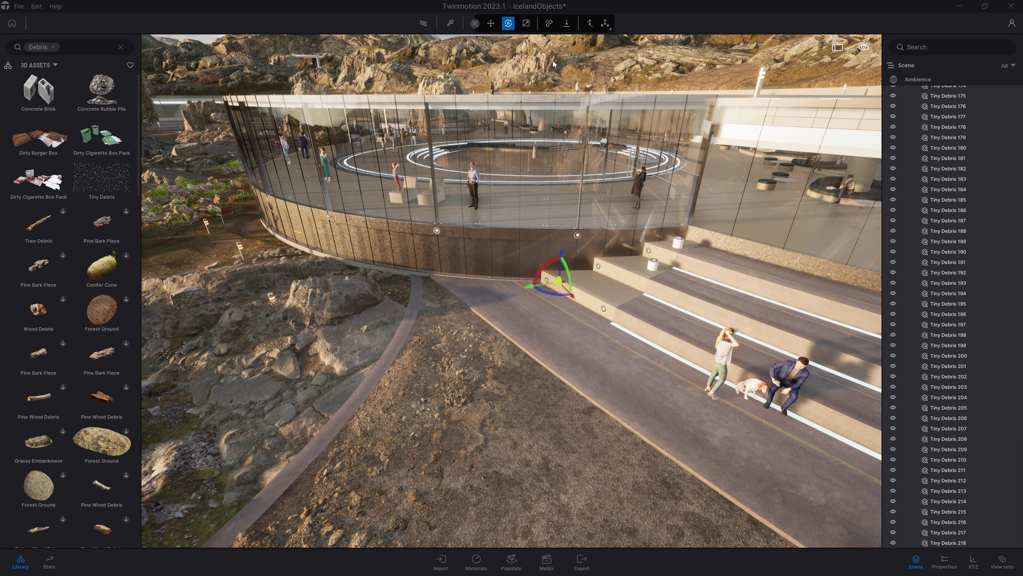
click(566, 24)
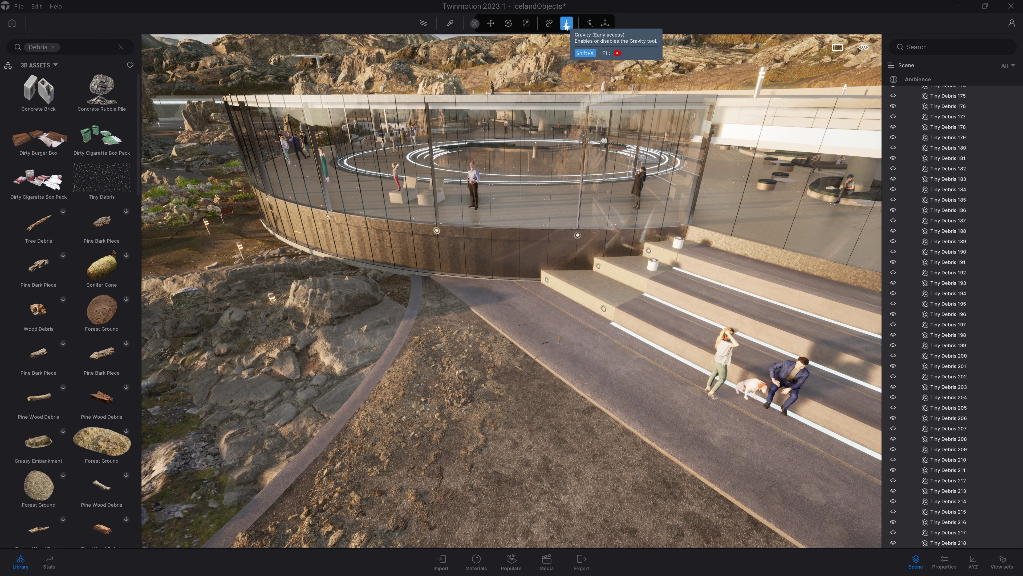
click(565, 24)
- Examine up close how the debris is scattered across the paved path and gravel edge, and return to the overall view
right_drag(567, 353, 633, 343)
key(w)
right_drag(579, 325, 596, 371)
key(d)
key(a)
scroll(575, 335, down, 5)
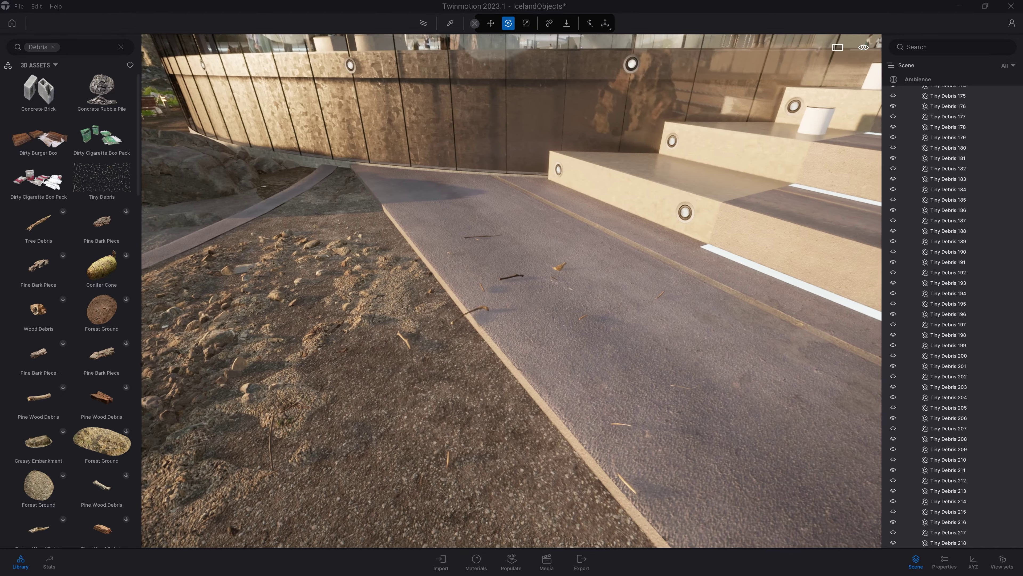
scroll(576, 335, down, 3)
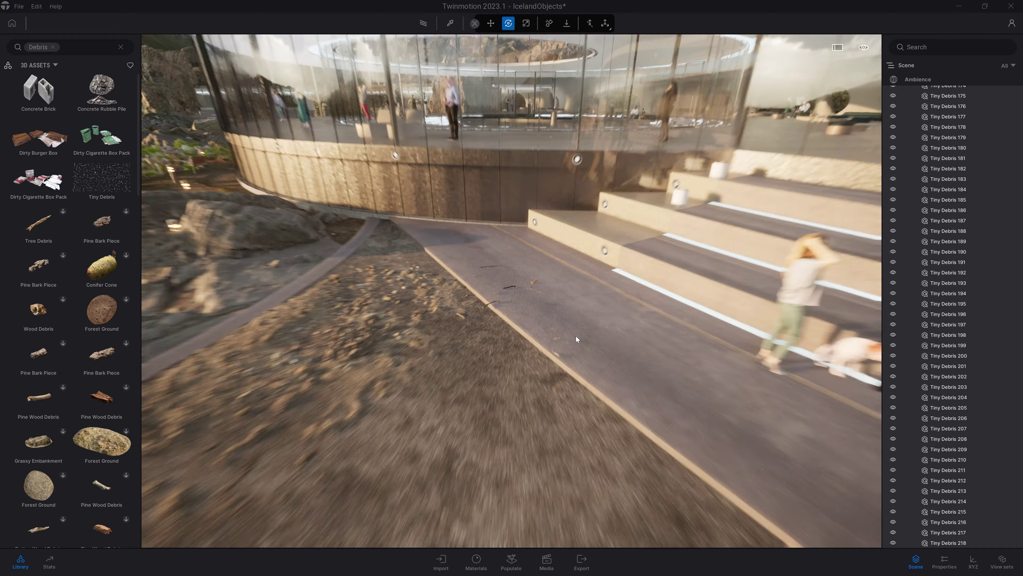
right_drag(575, 335, 575, 302)
scroll(576, 335, down, 5)
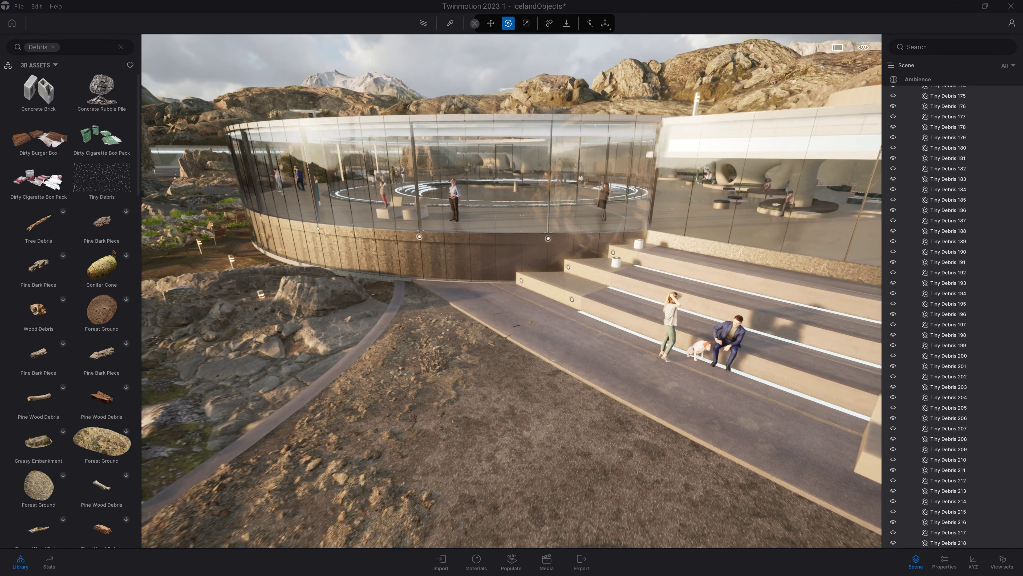
scroll(576, 339, down, 2)
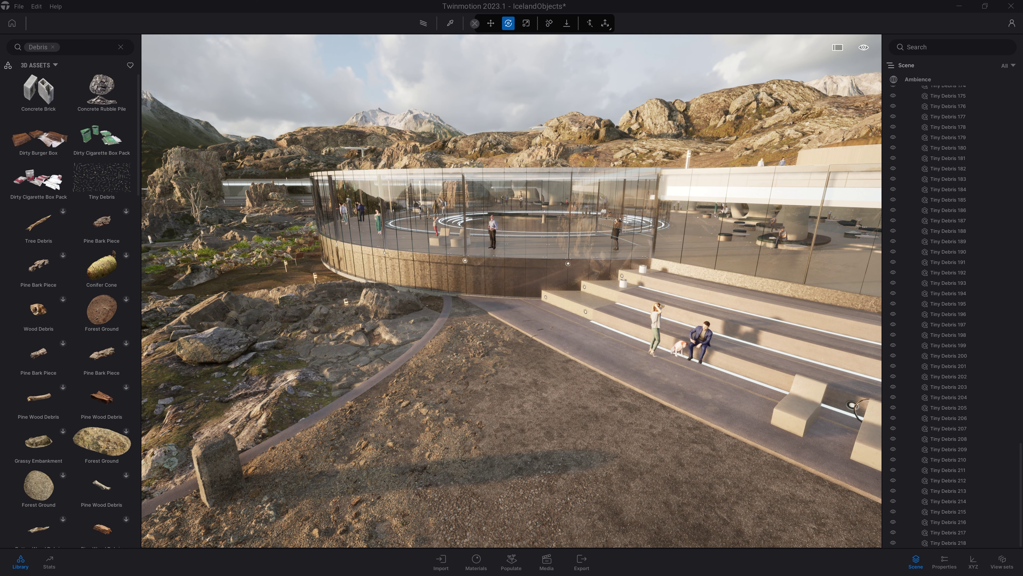
- Select the outdoor Sweat chair beside the round glass building, try moving it, and undo the move
right_drag(567, 353, 629, 344)
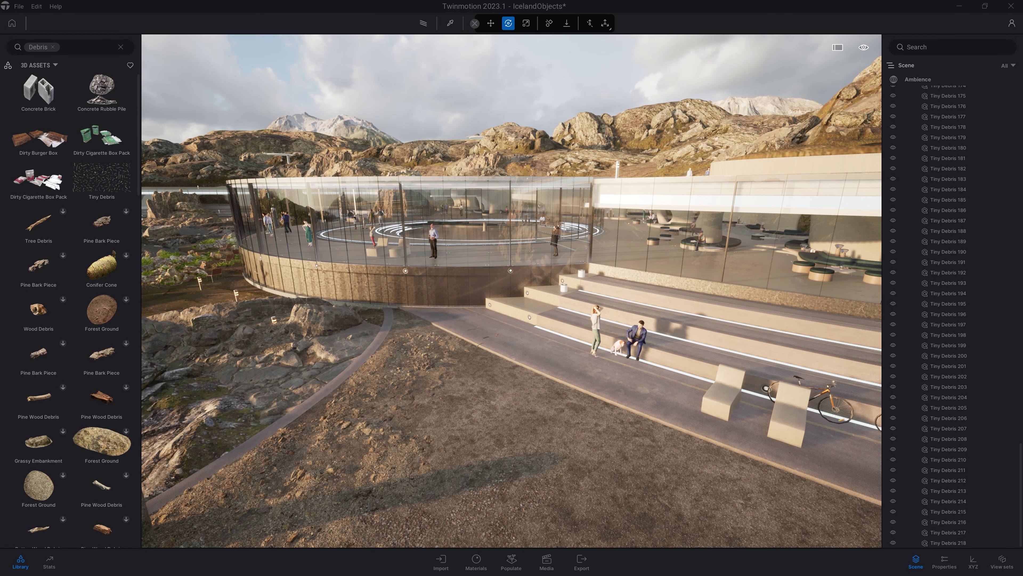
click(213, 277)
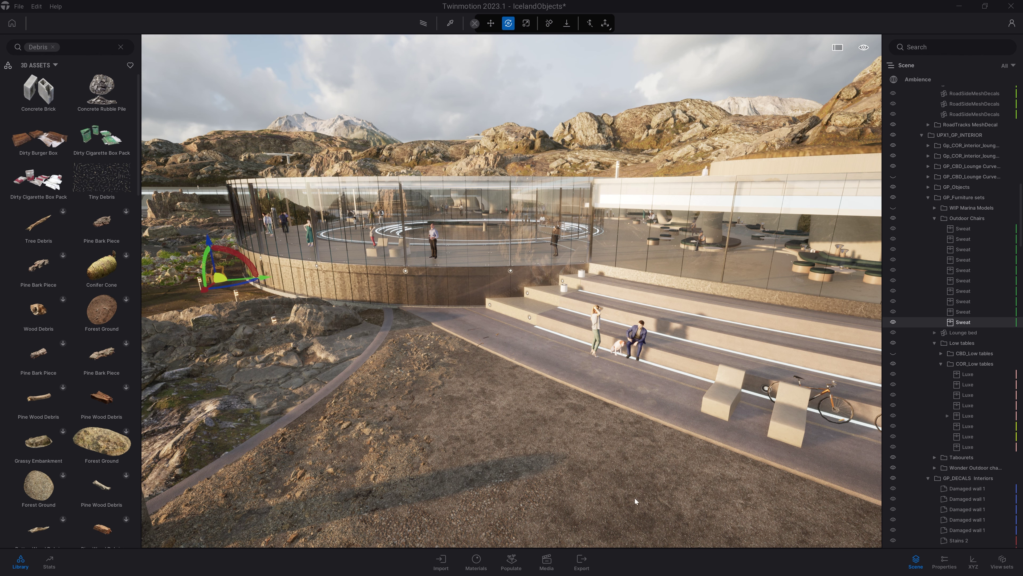
right_drag(213, 277, 240, 277)
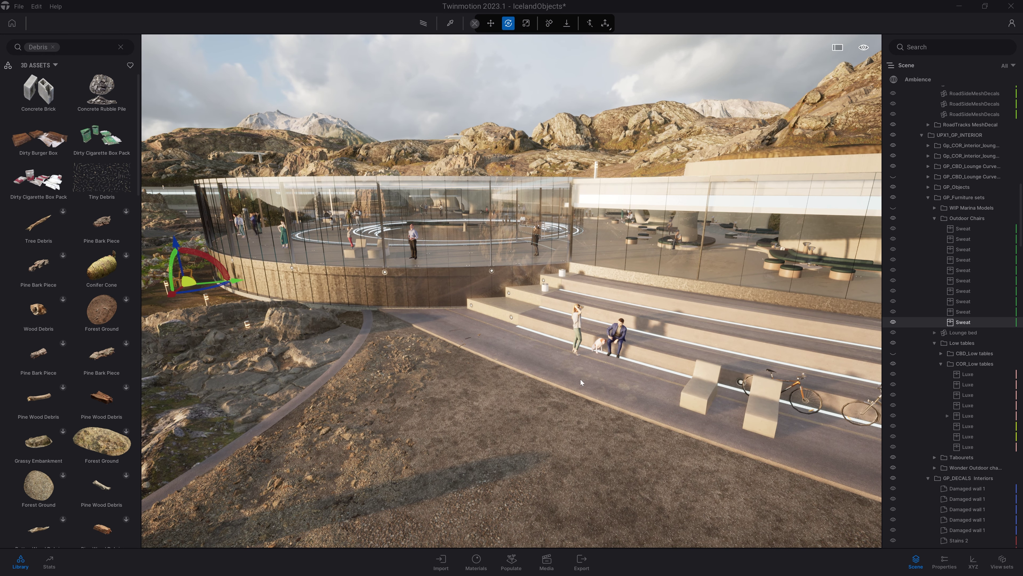
right_drag(651, 389, 458, 345)
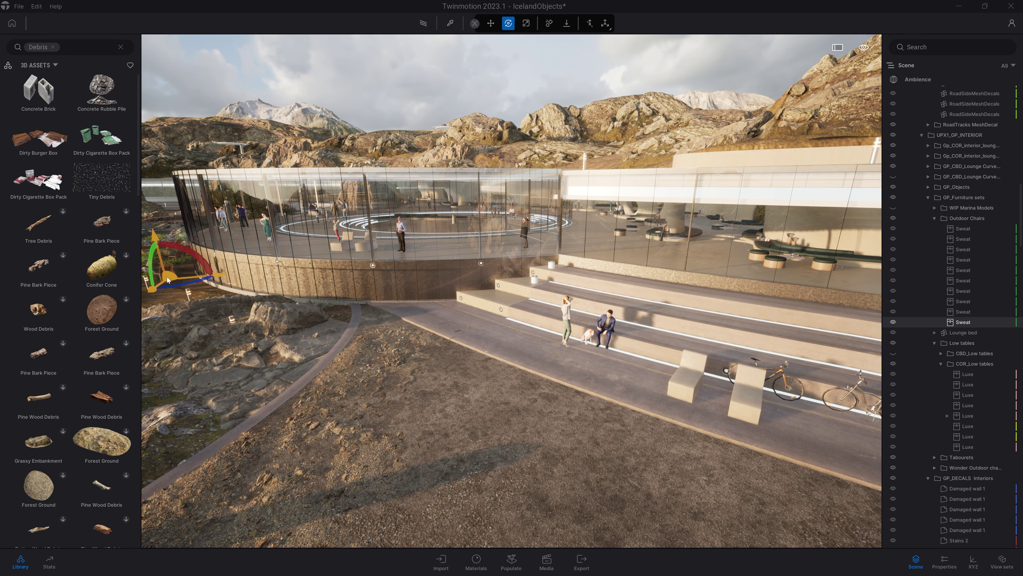
drag(169, 276, 634, 380)
key(ctrl+z)
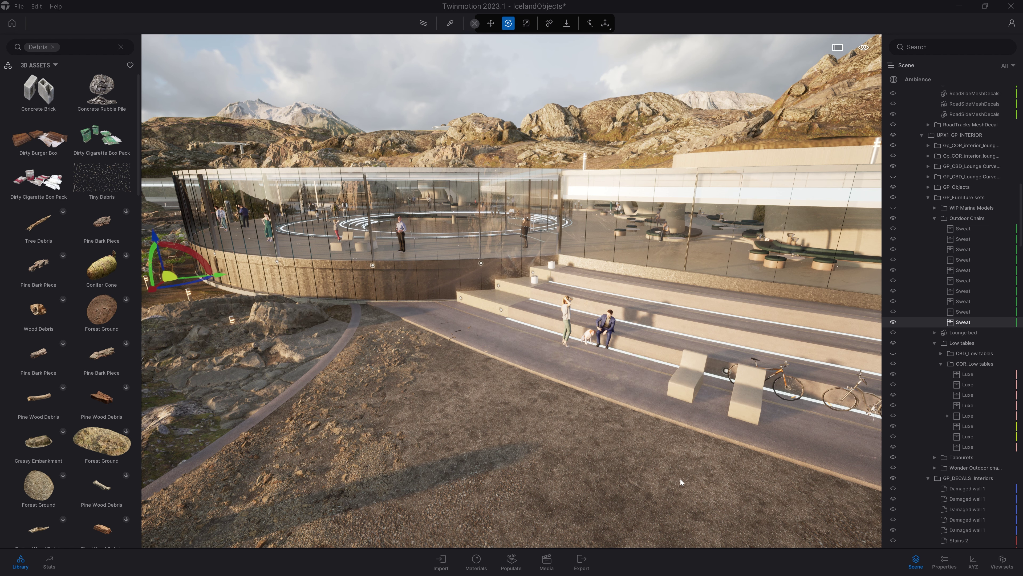
- Paste a copy of the chair onto the paved path near the bicycles and shift it slightly along the path
right_drag(559, 407, 617, 377)
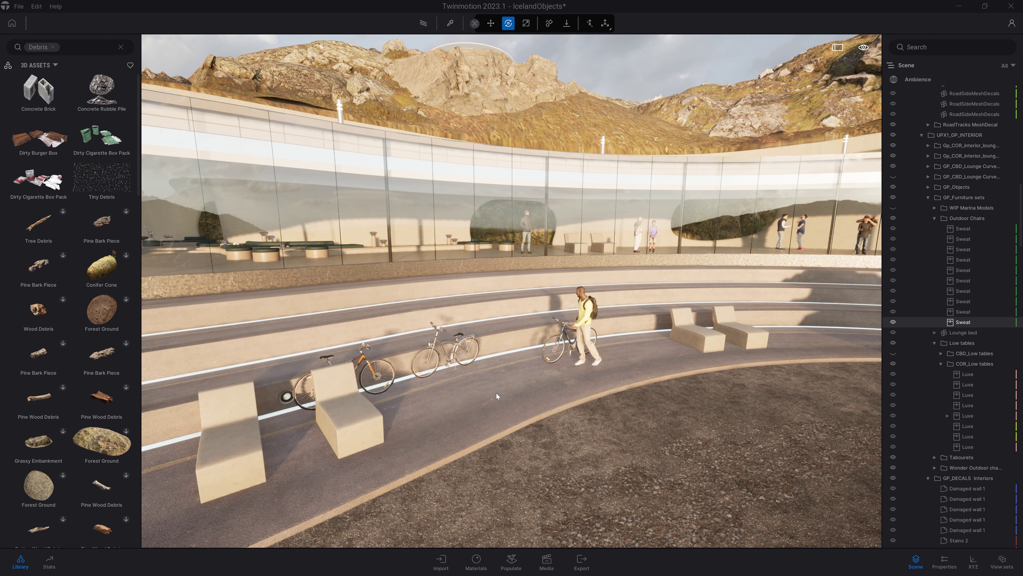
key(ctrl+v)
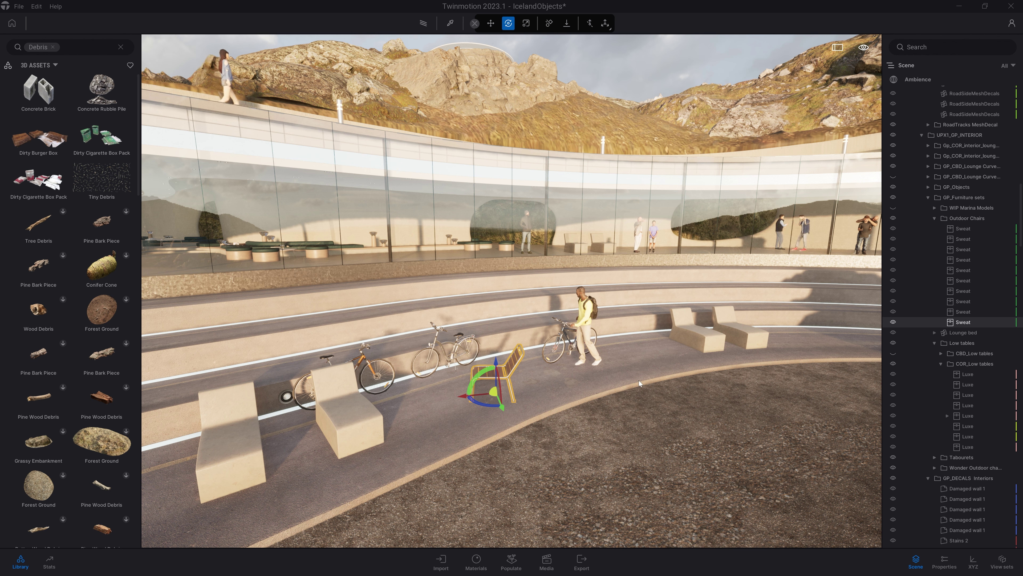
drag(493, 391, 523, 392)
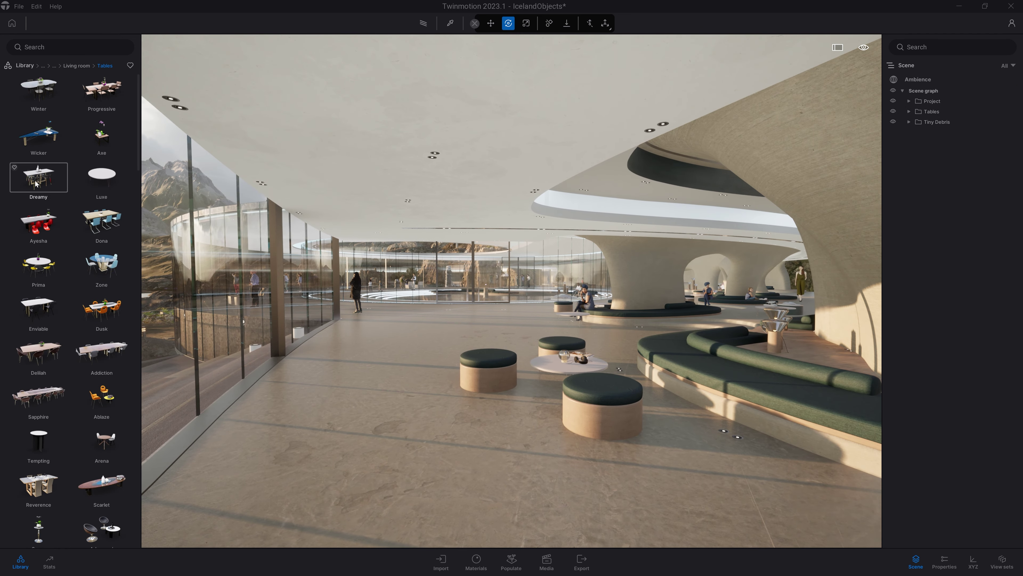
- Place two Luxe tables from the library on the lounge floor near the windows
drag(101, 174, 364, 363)
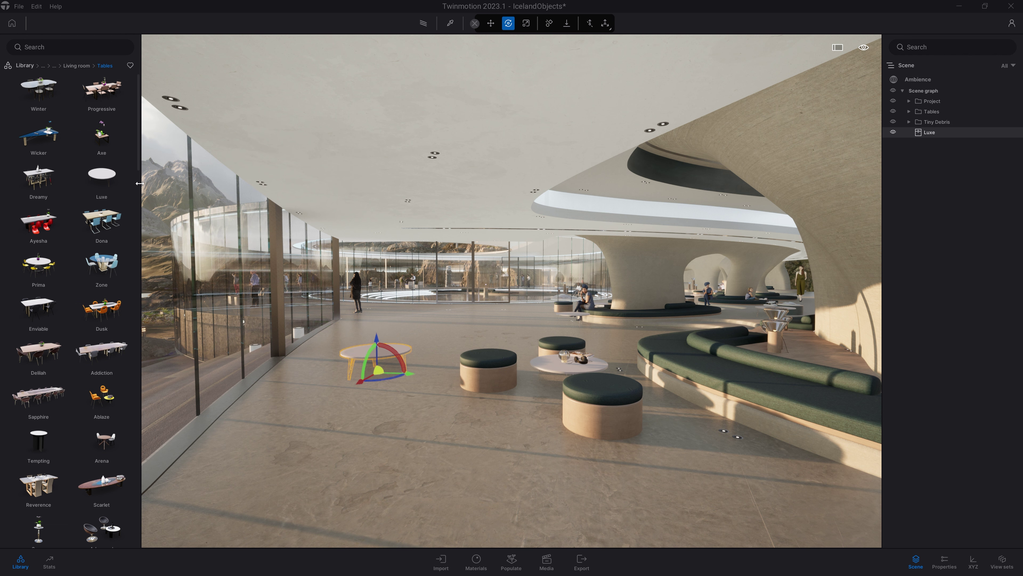
click(356, 467)
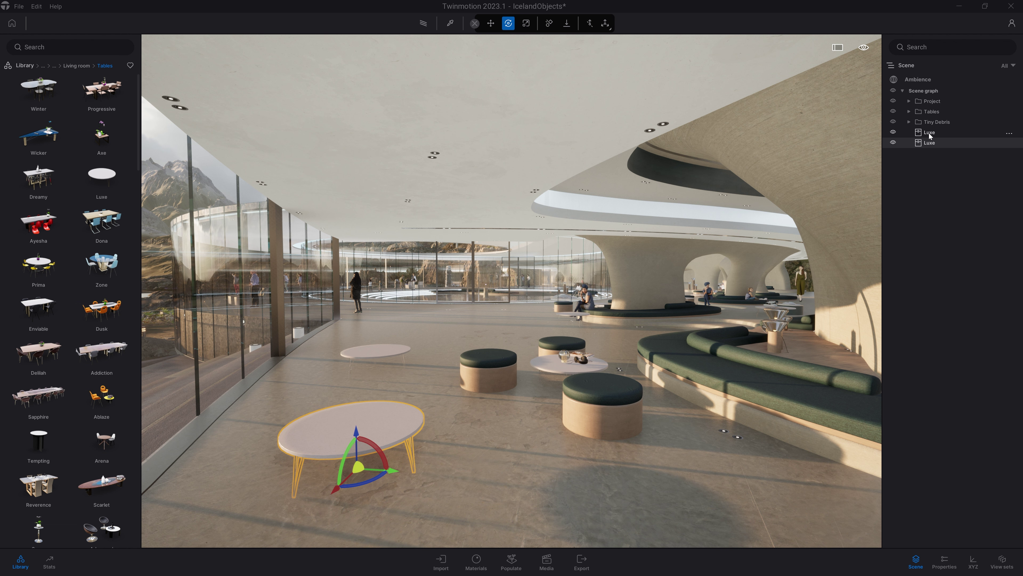
- Set the Tables folder as the active container and place three more Luxe tables around the lounge floor
right_click(933, 112)
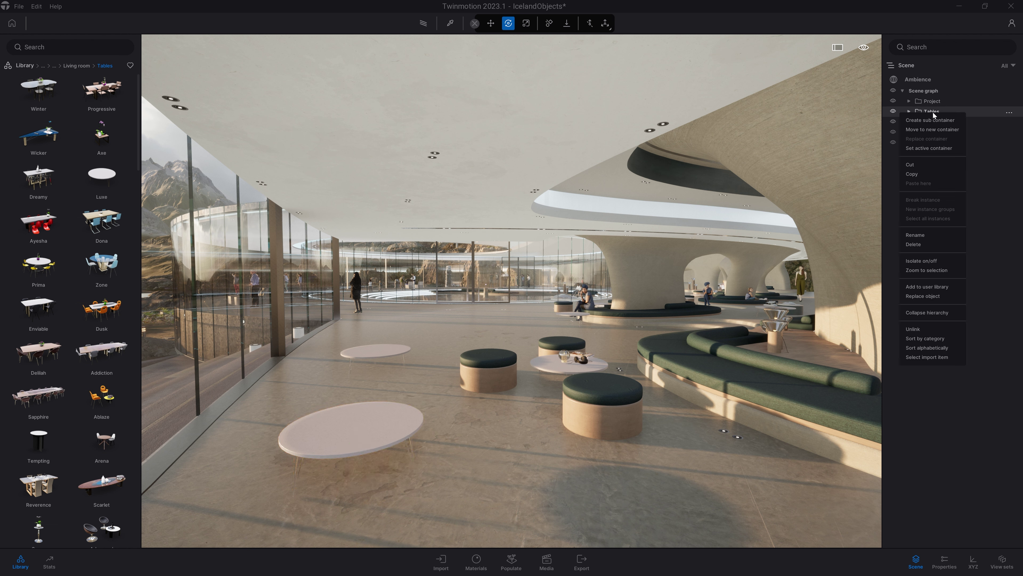
click(932, 147)
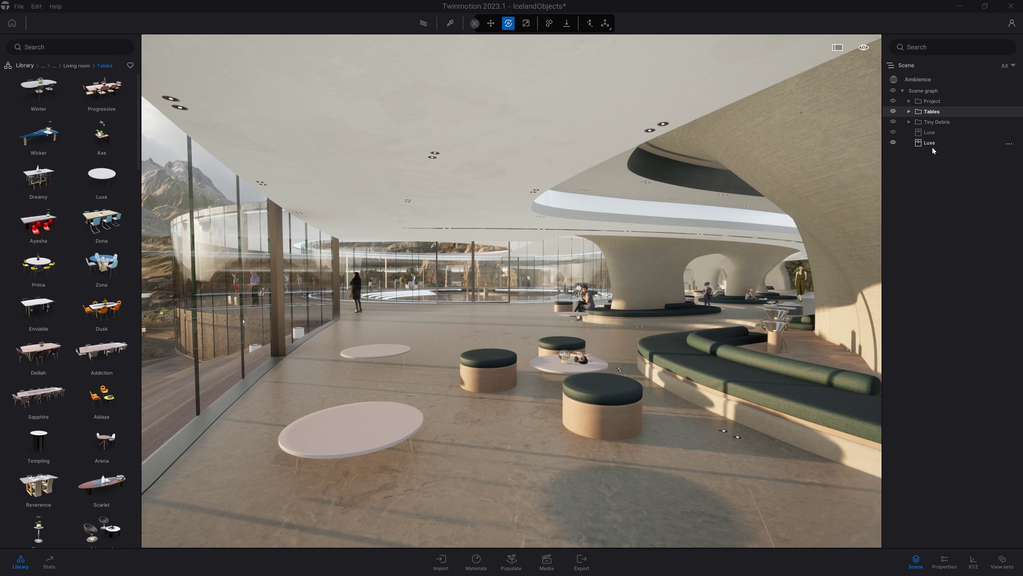
drag(145, 197, 440, 339)
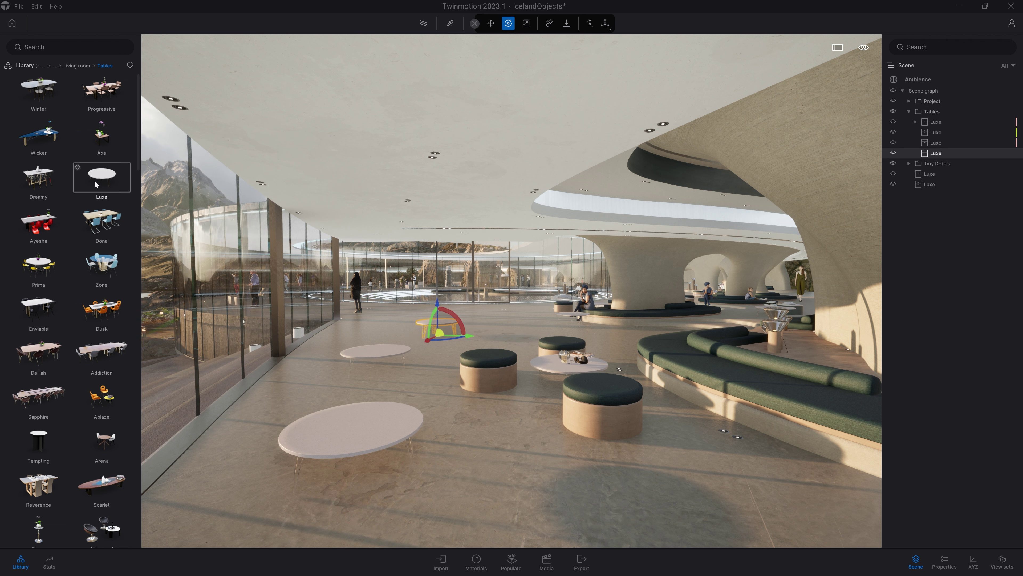
drag(96, 184, 745, 500)
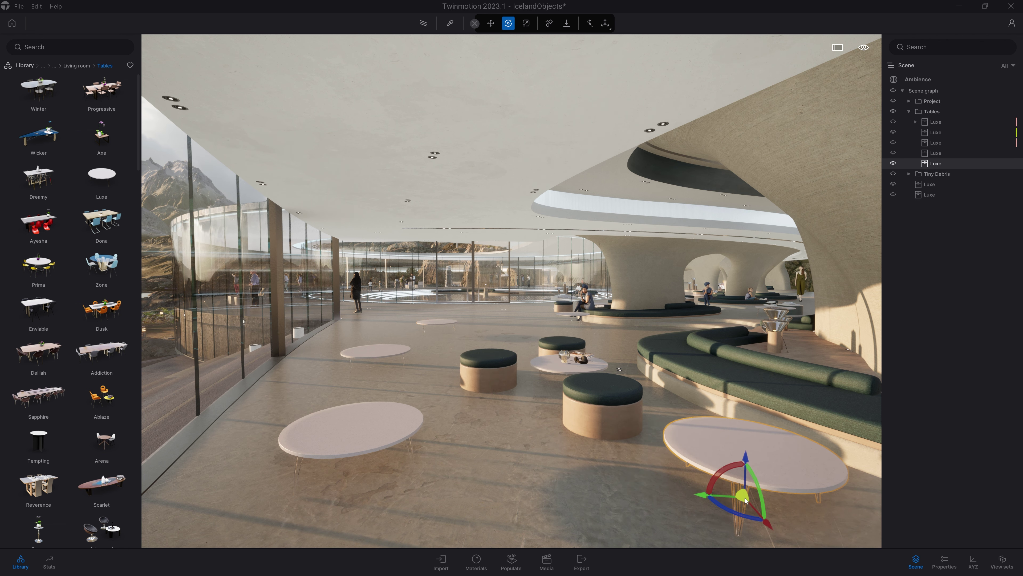
drag(101, 177, 385, 331)
key(Escape)
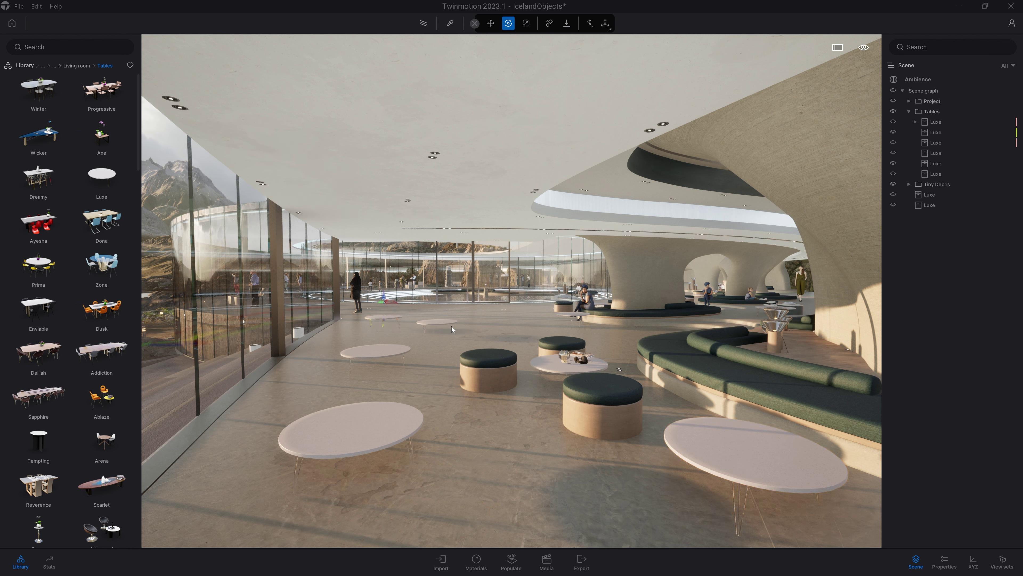
- Set the Scene graph as the active container, place a Wicker table on the lounge floor, and collapse the Tables folder
right_click(925, 92)
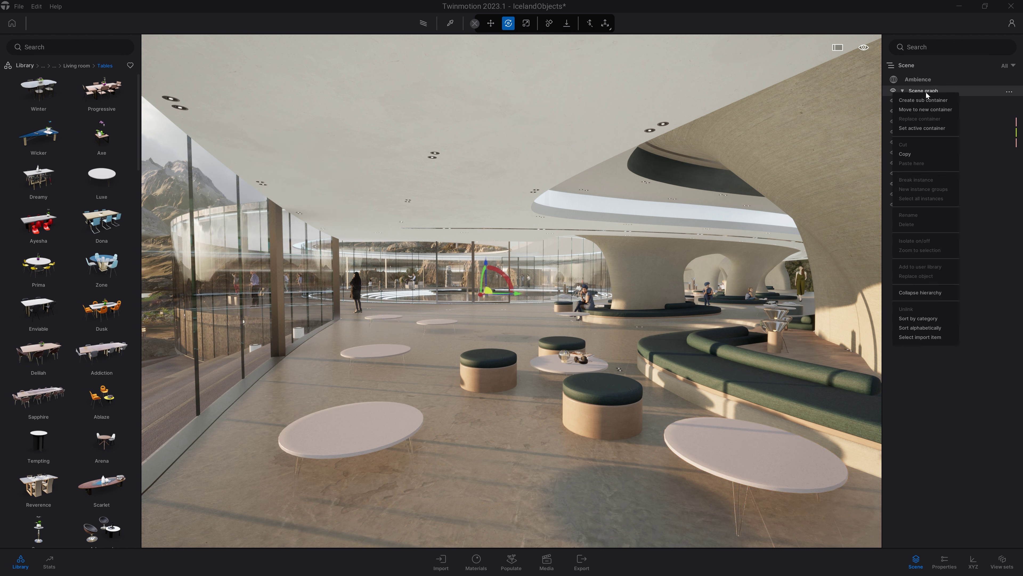
click(919, 128)
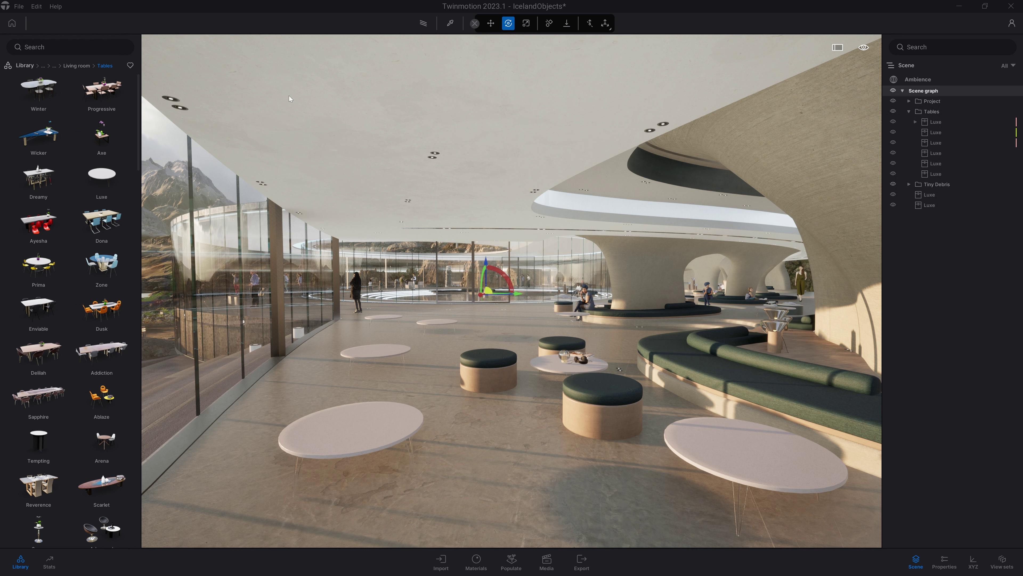
drag(38, 135, 524, 443)
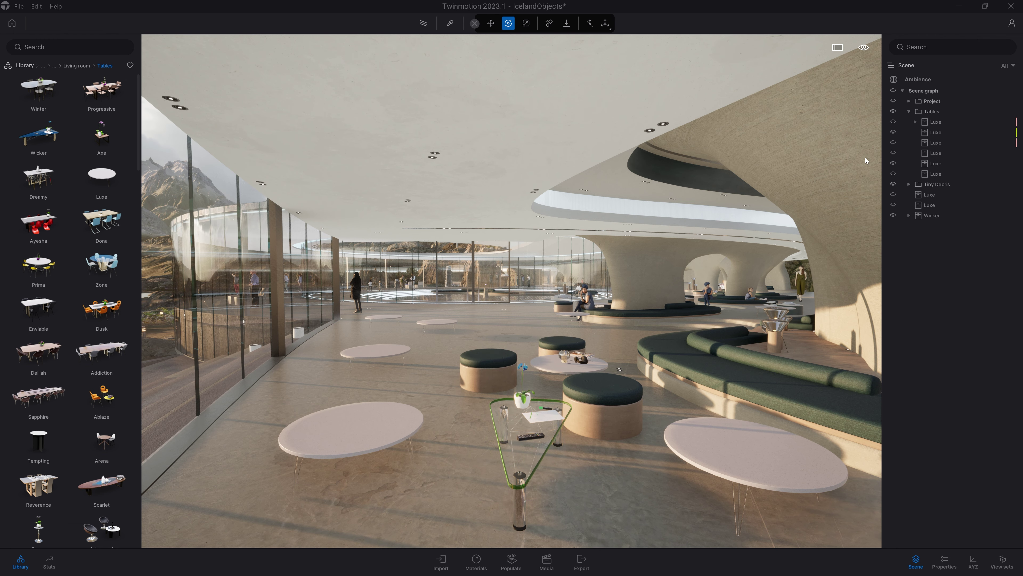
click(909, 111)
shift+middle_drag(766, 400, 669, 399)
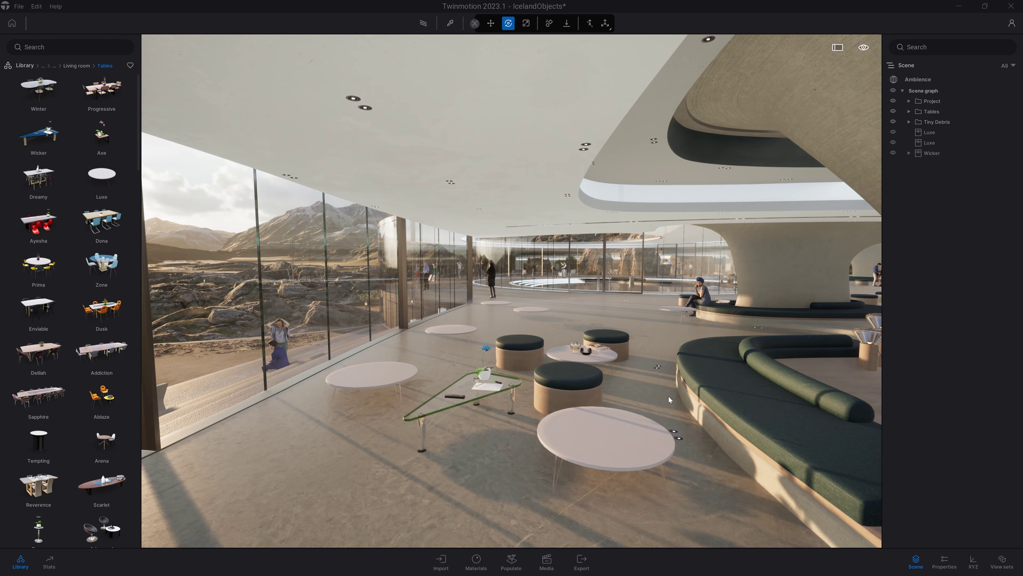
right_drag(669, 400, 306, 391)
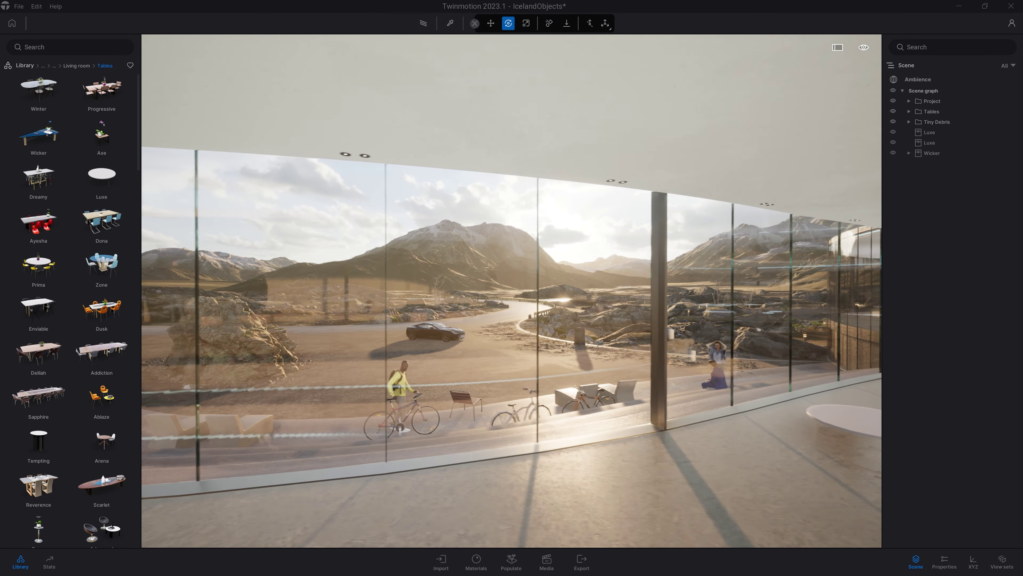